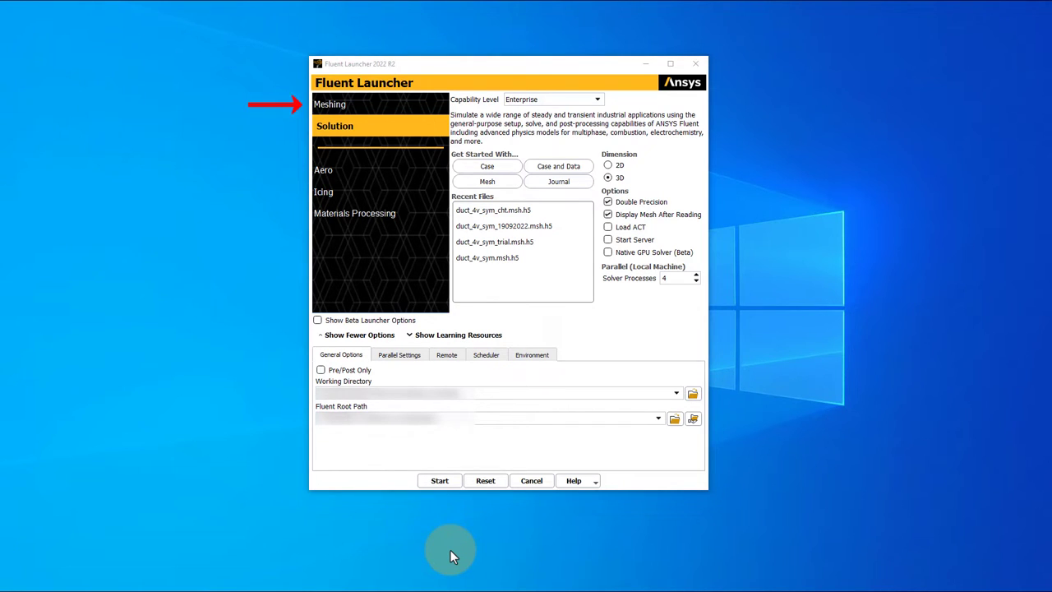
Step: Launch a Fluent Solution session in 3D double precision with 4 processes
click(403, 127)
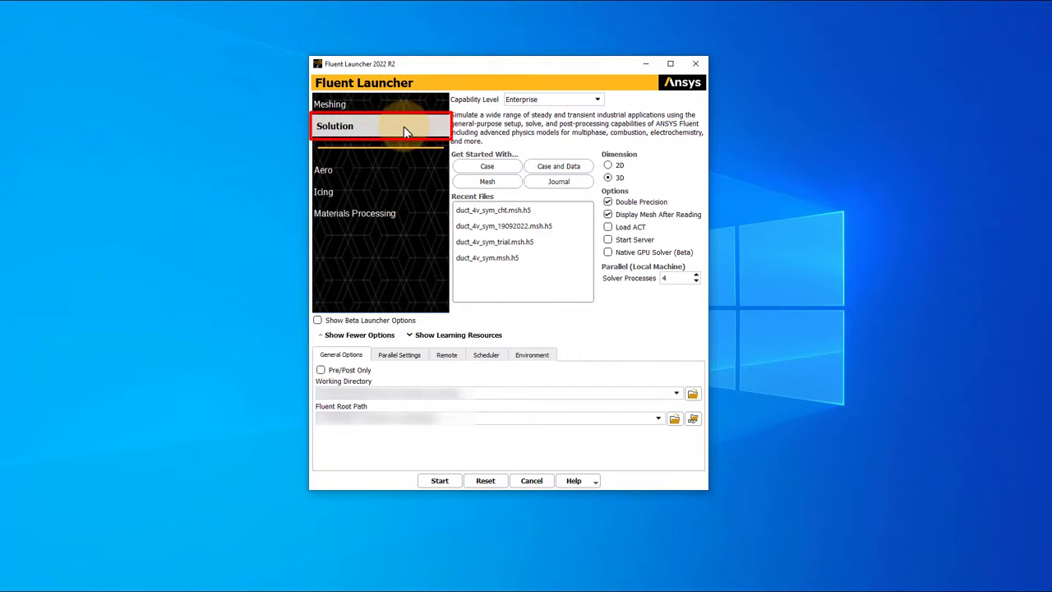
click(440, 481)
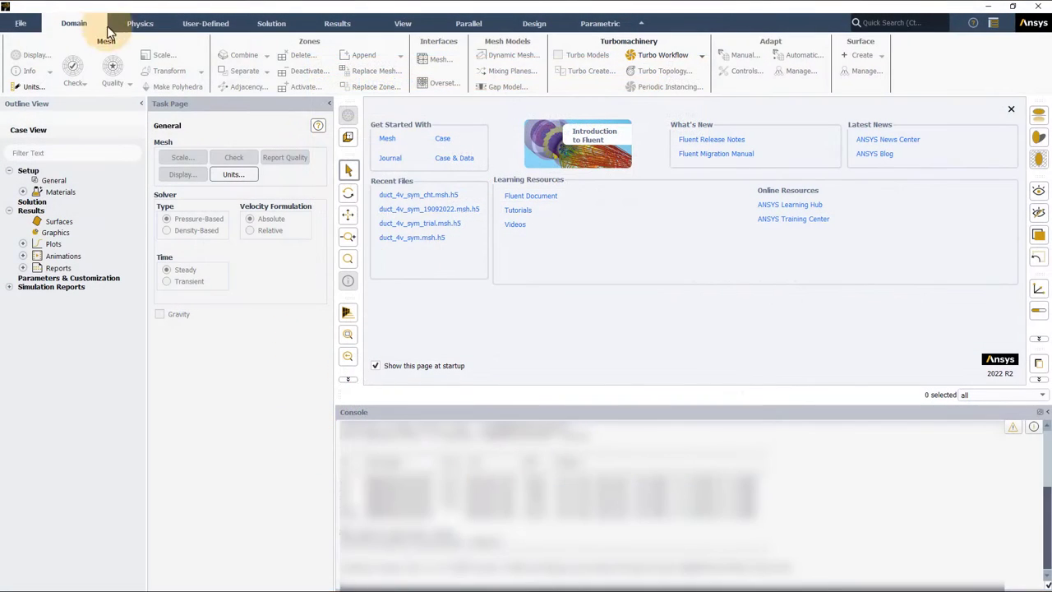
Step: Read the mesh file duct_4v_sym_cht.msh.h5 into Fluent
click(20, 23)
mouse_move(34, 43)
click(104, 40)
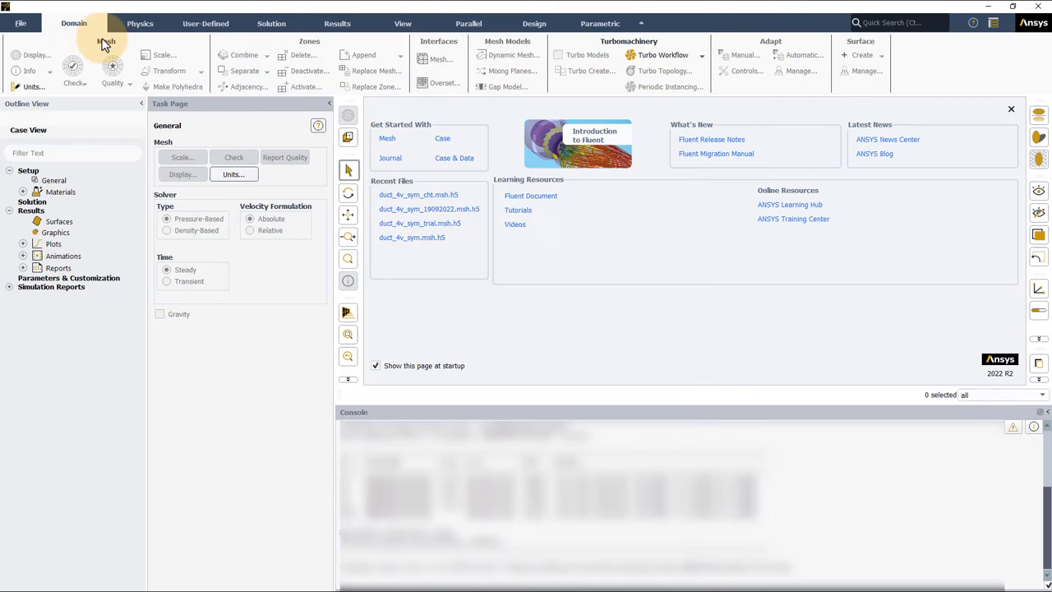
click(481, 230)
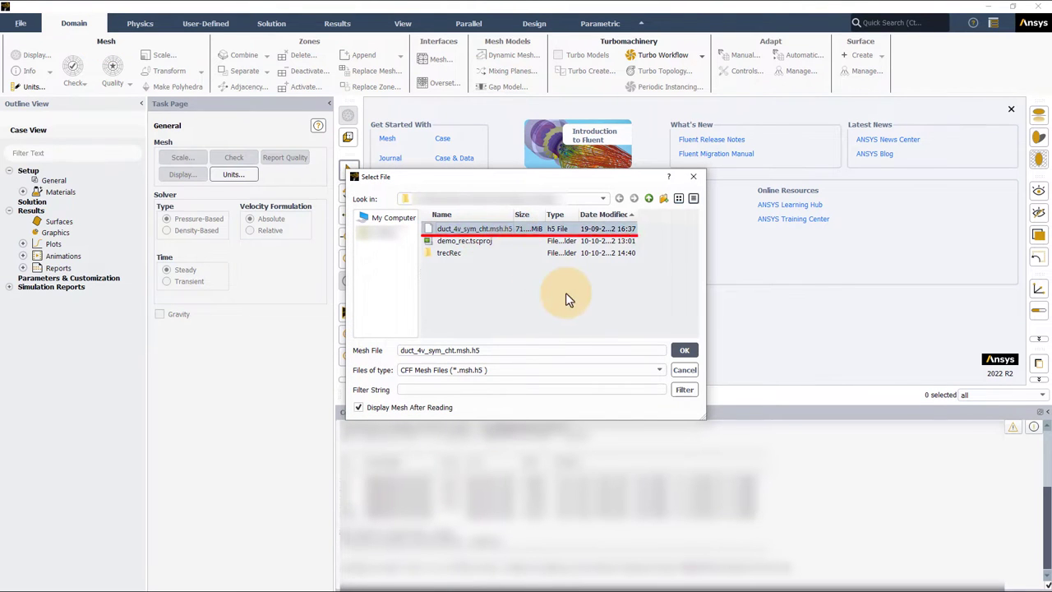
click(684, 352)
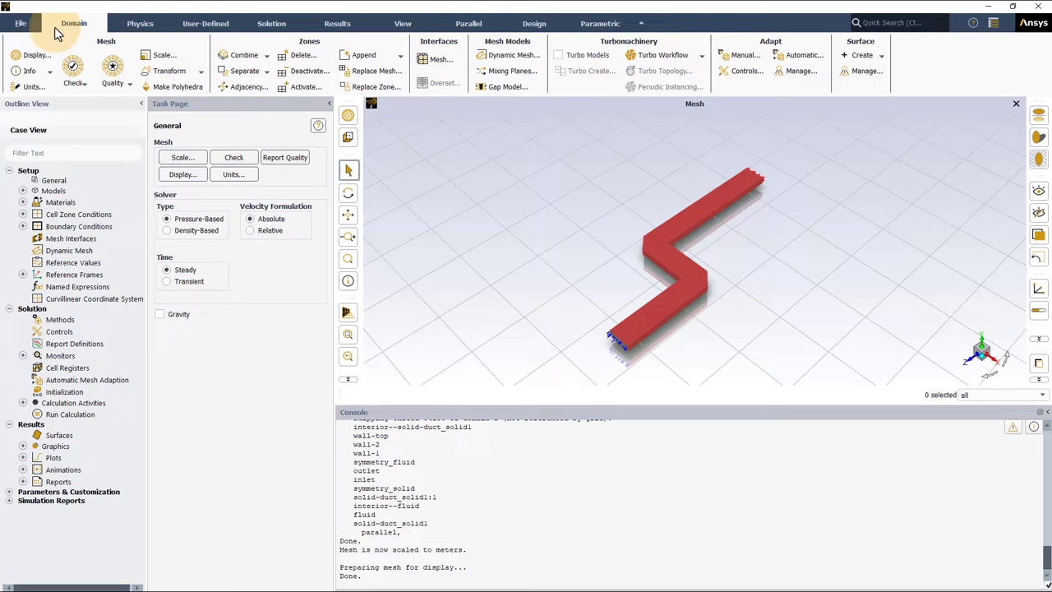
Step: Run a mesh check and confirm it ends with 'Done.' and a positive minimum volume
click(74, 80)
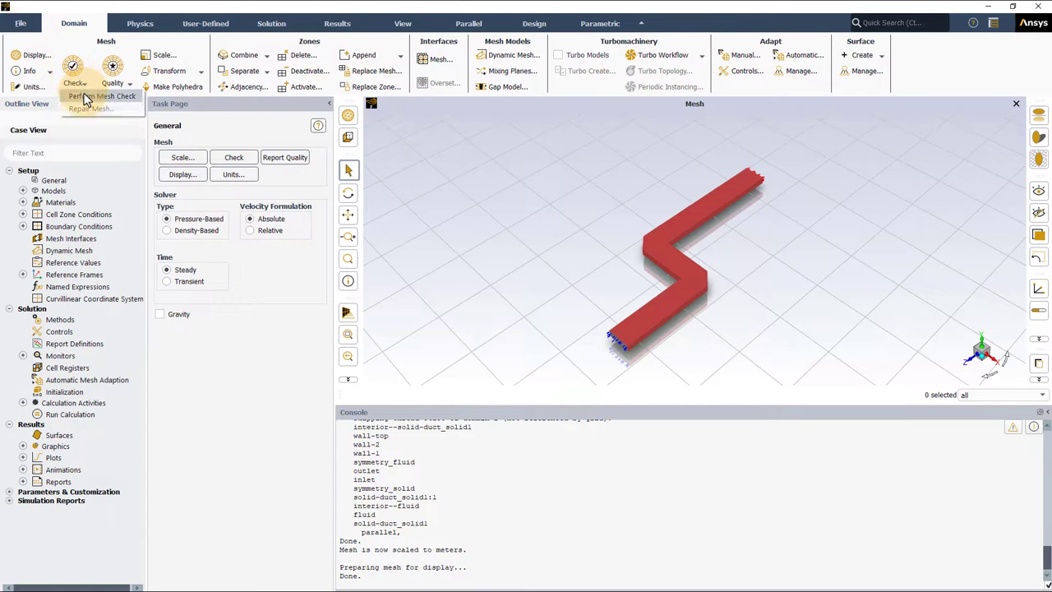
click(91, 96)
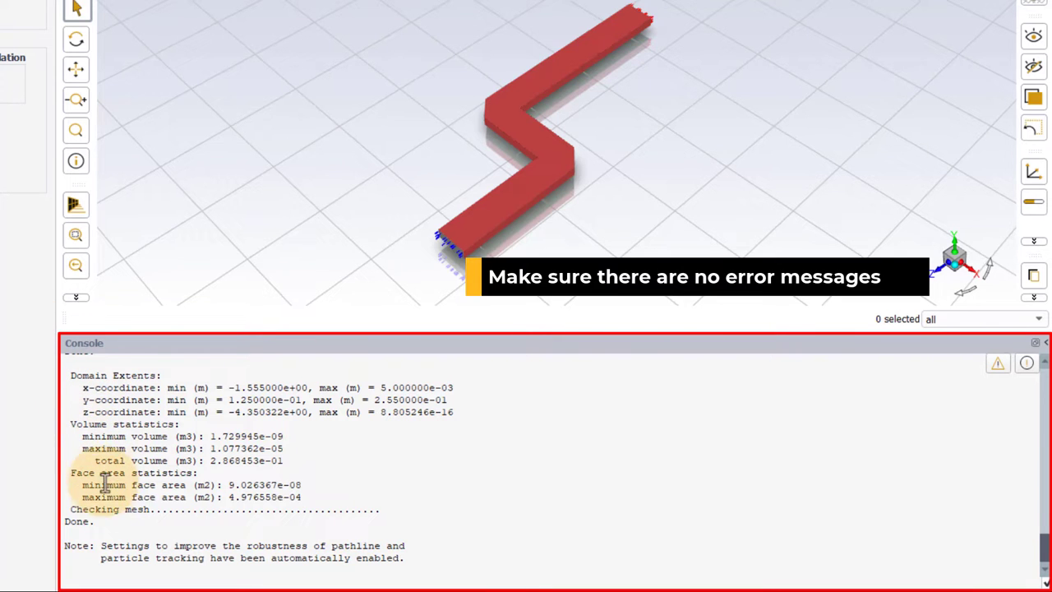
mouse_move(63, 534)
mouse_down()
mouse_move(49, 505)
mouse_move(64, 516)
mouse_up()
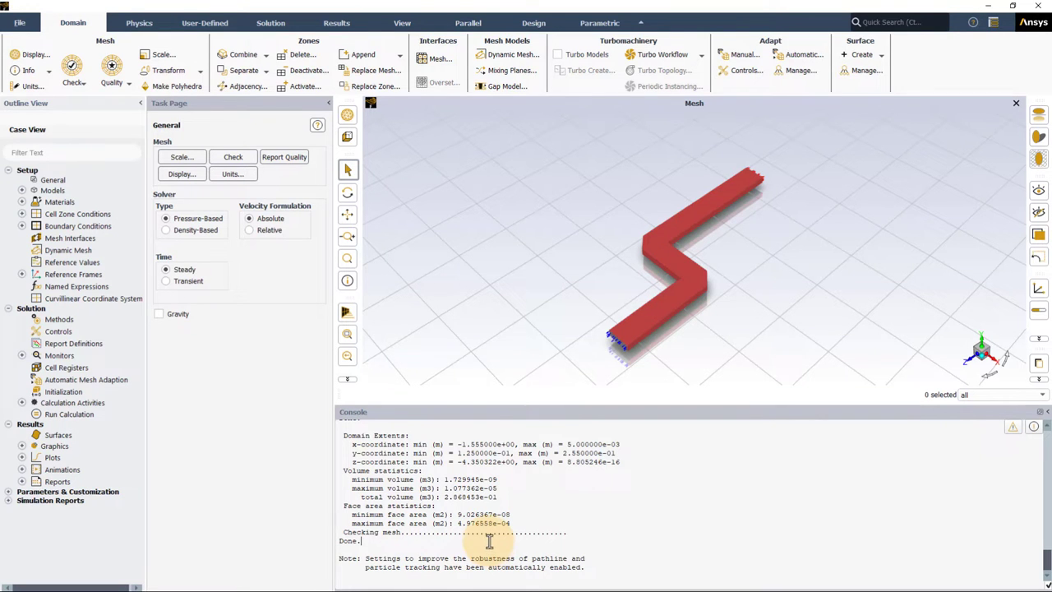
Step: Change the temperature unit to C (offset 273.15) in Set Units
click(32, 85)
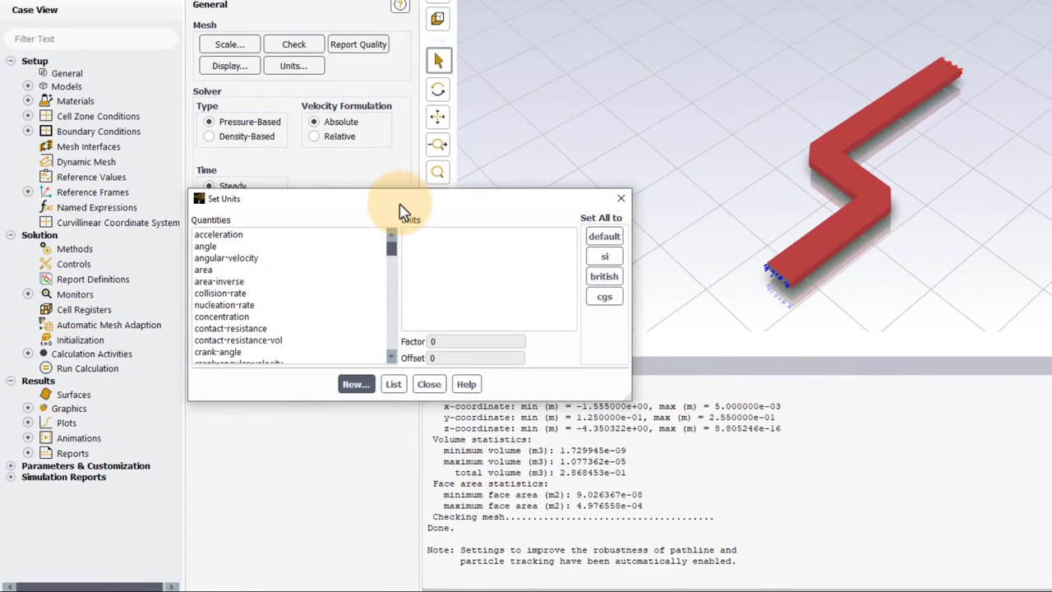
drag(400, 205, 506, 130)
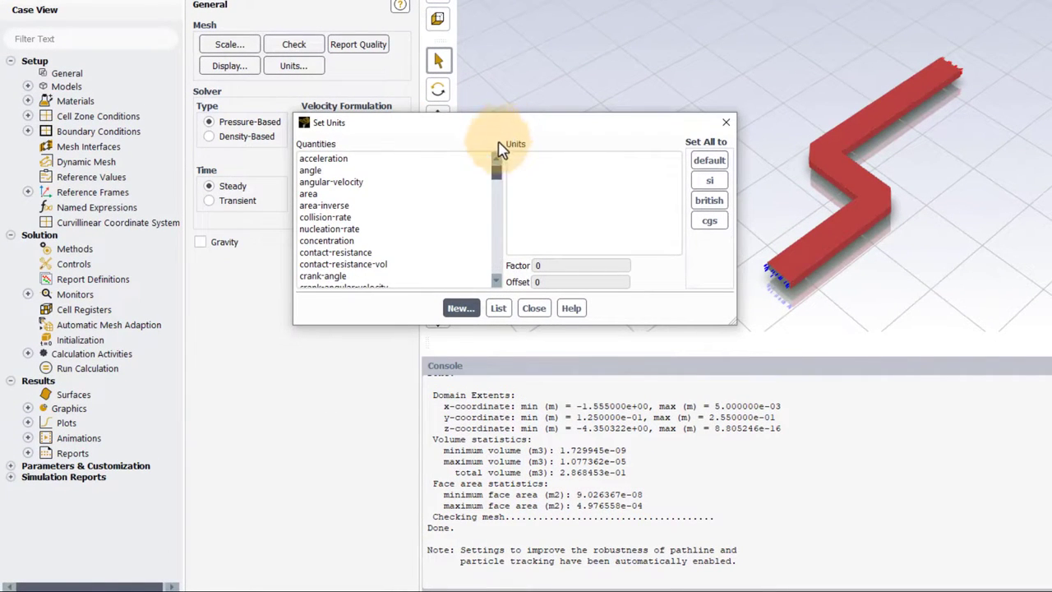
drag(498, 179, 499, 194)
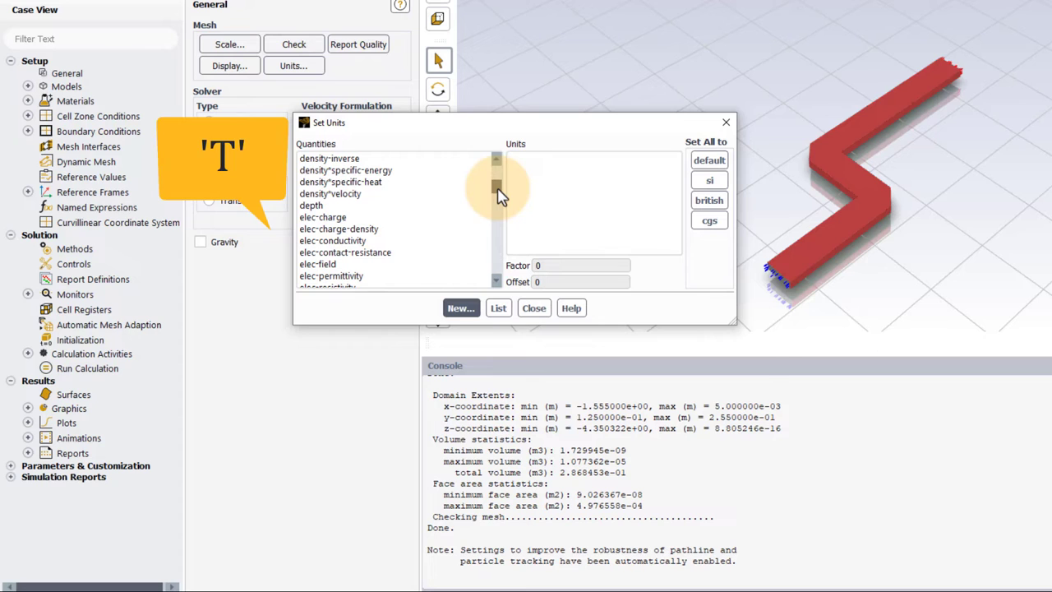
key(t)
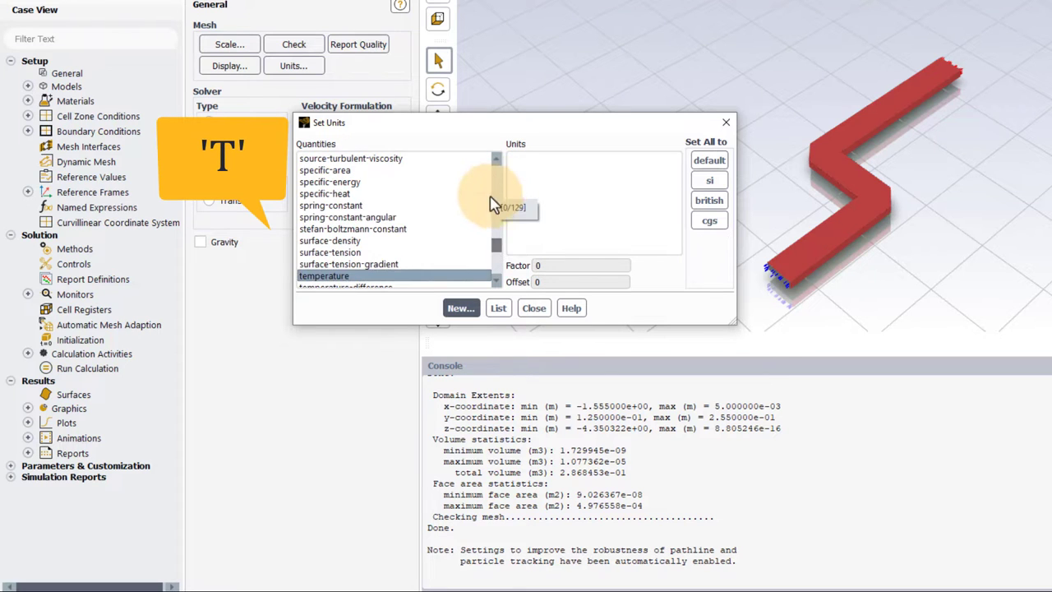
scroll(444, 264, down, 1)
click(417, 241)
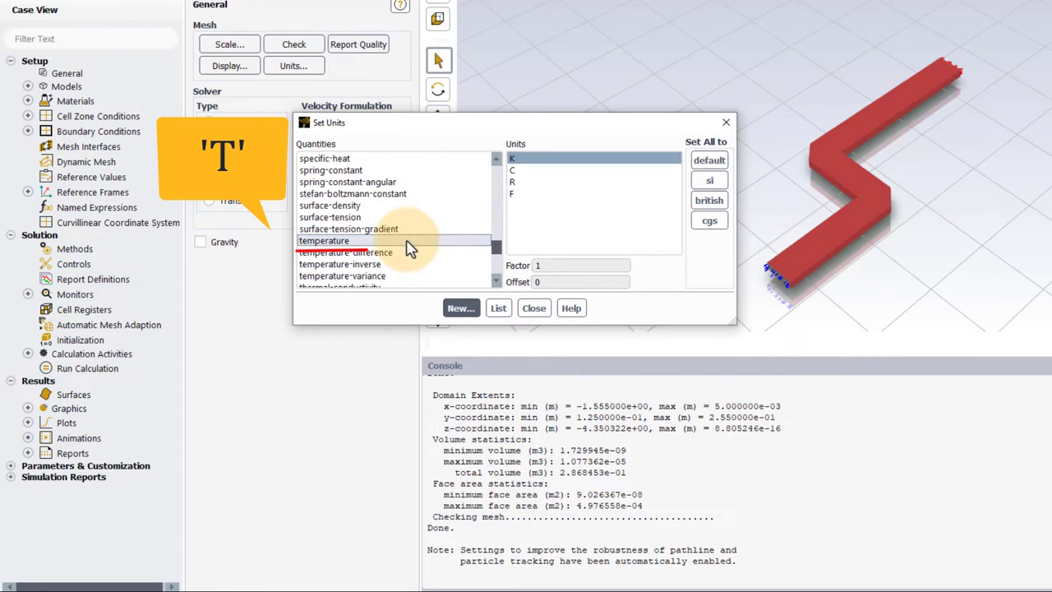
click(541, 171)
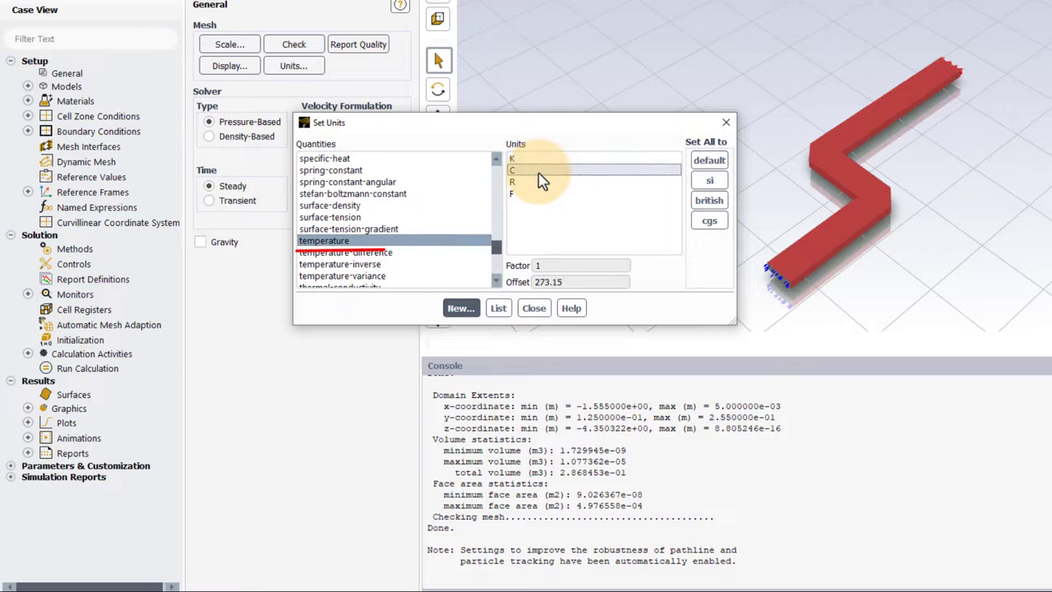
click(533, 308)
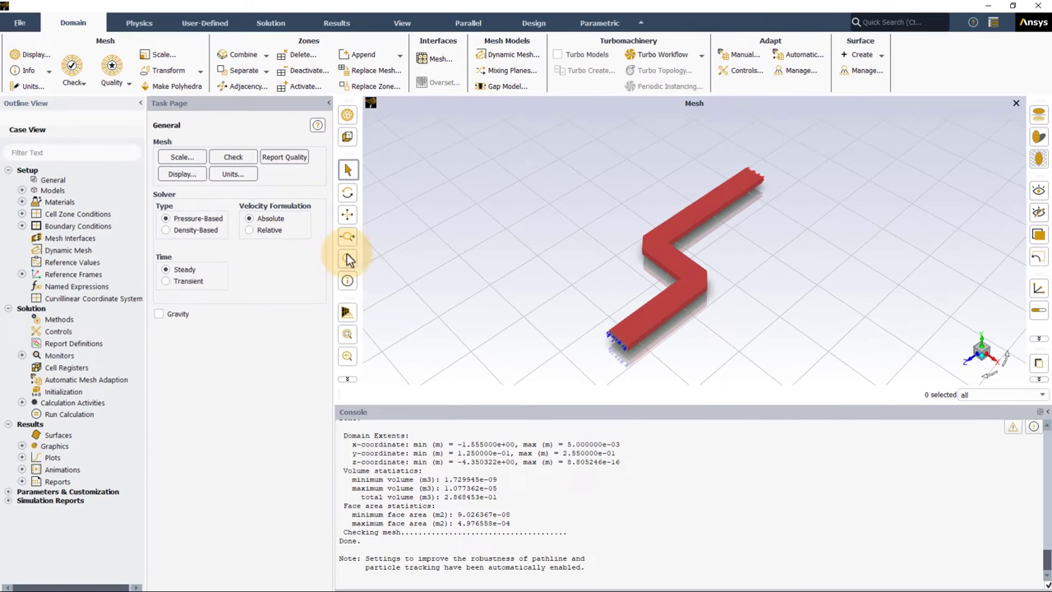
Step: Turn on the Energy equation in the Physics Models group
click(136, 29)
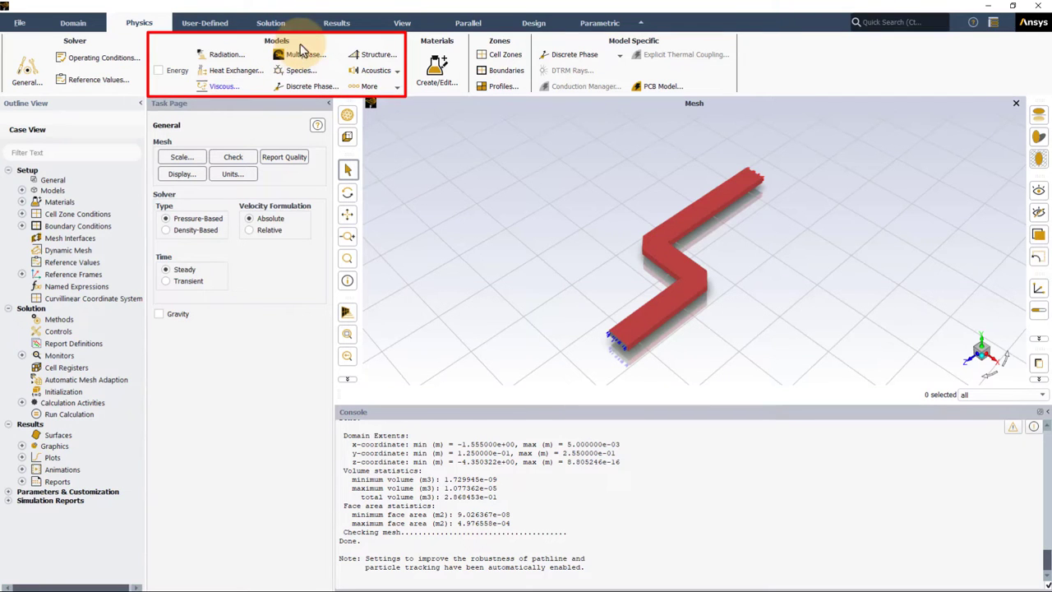
click(159, 73)
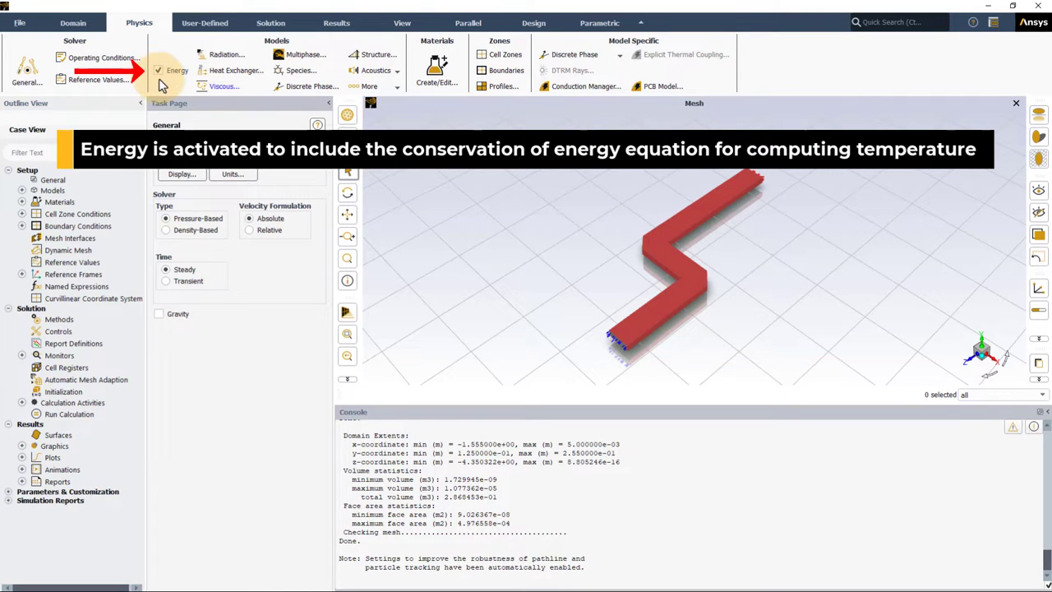
click(250, 86)
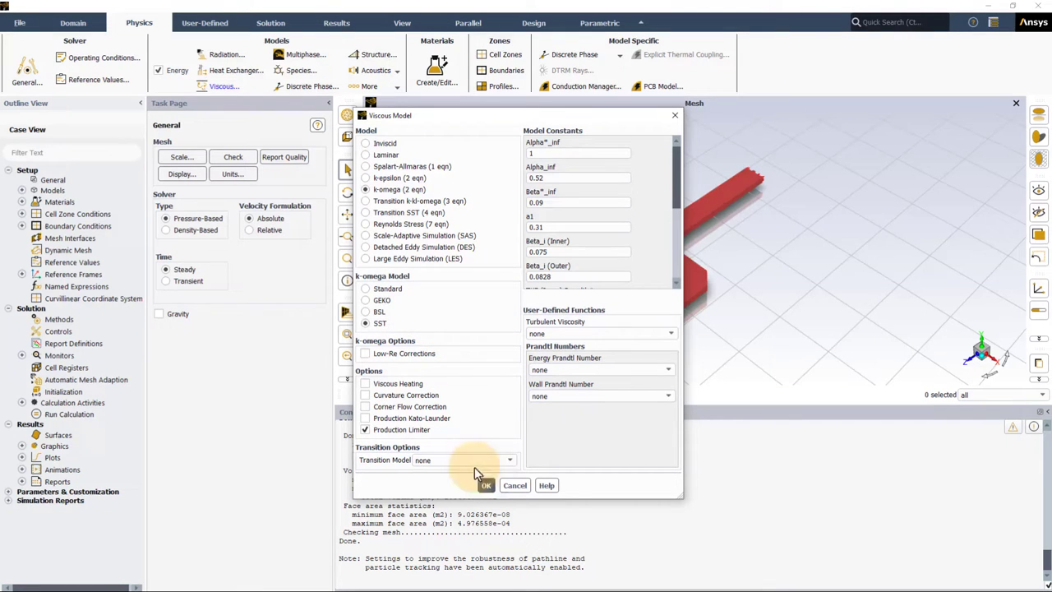
click(490, 490)
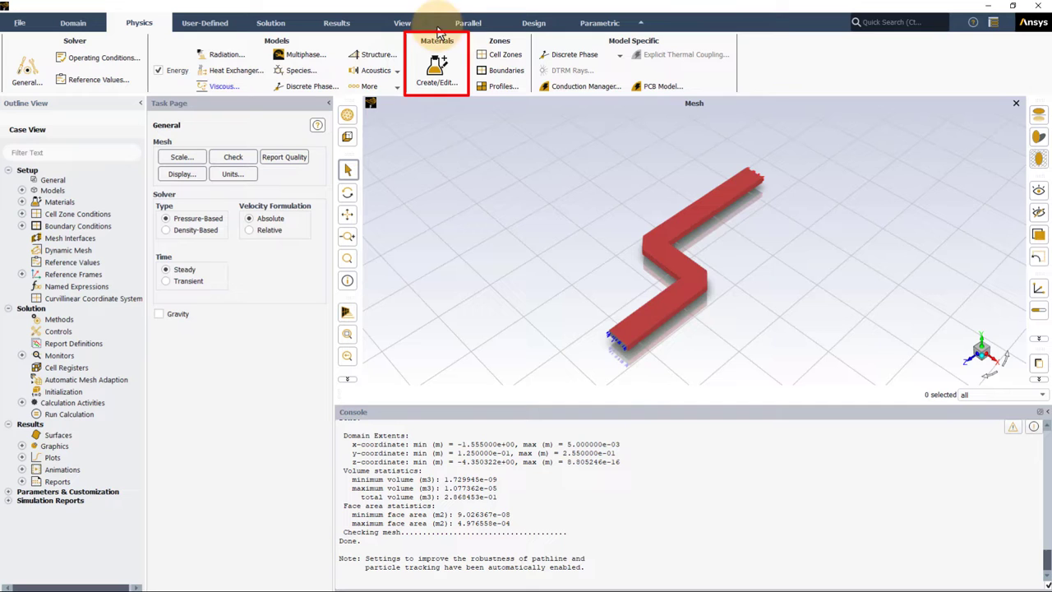
Step: In Create/Edit Materials, confirm air as the fluid and aluminum as the solid
click(442, 66)
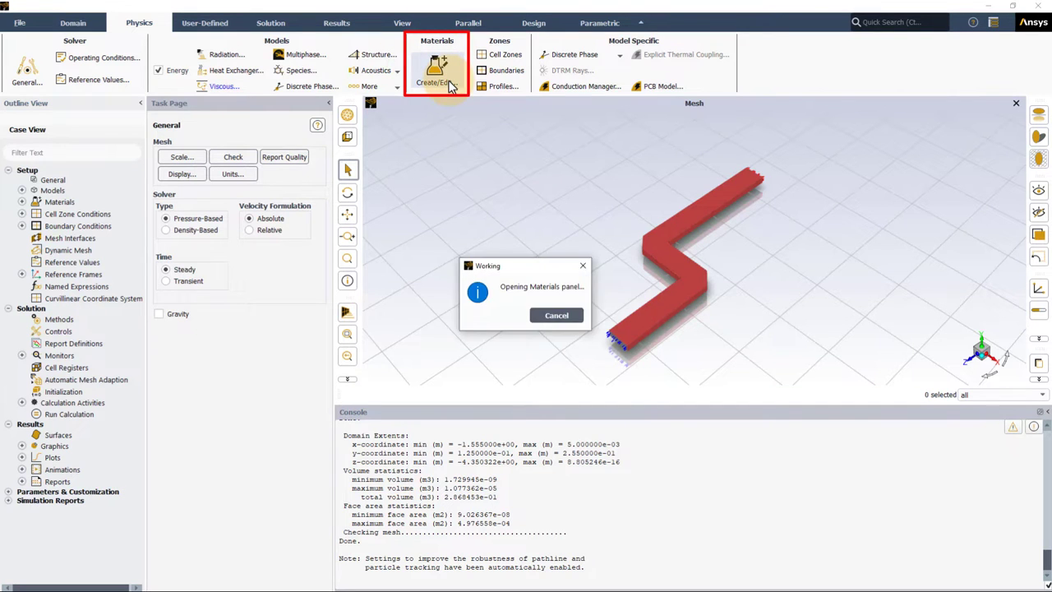
drag(447, 211, 535, 136)
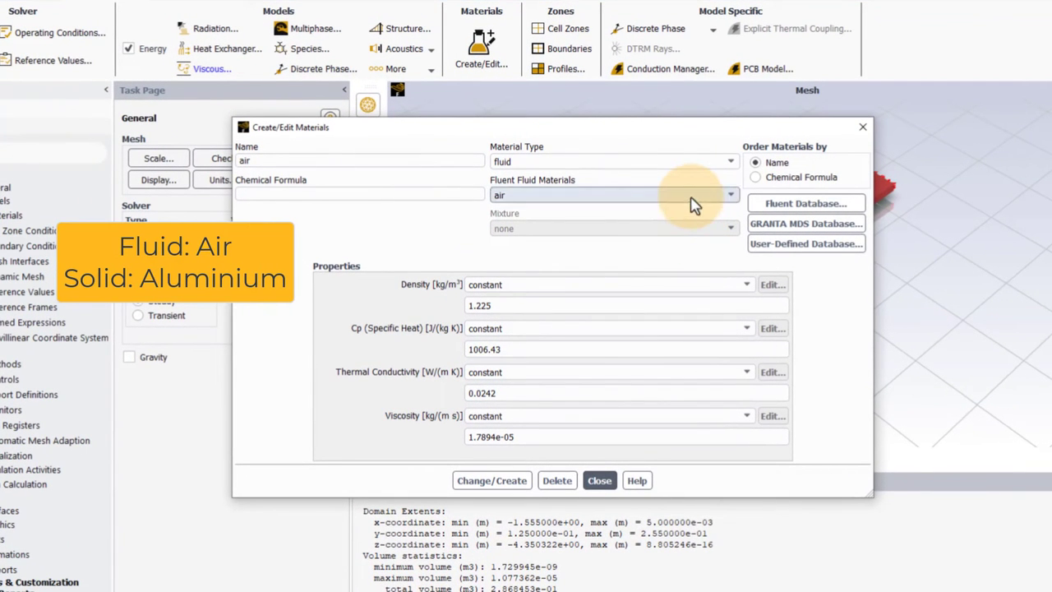
click(692, 200)
click(692, 199)
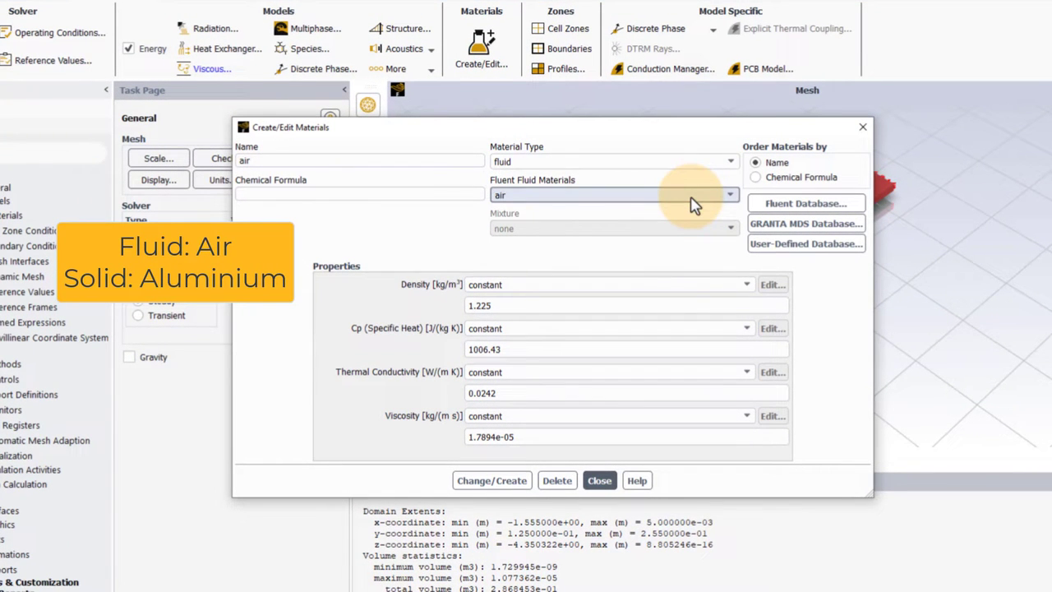
click(691, 162)
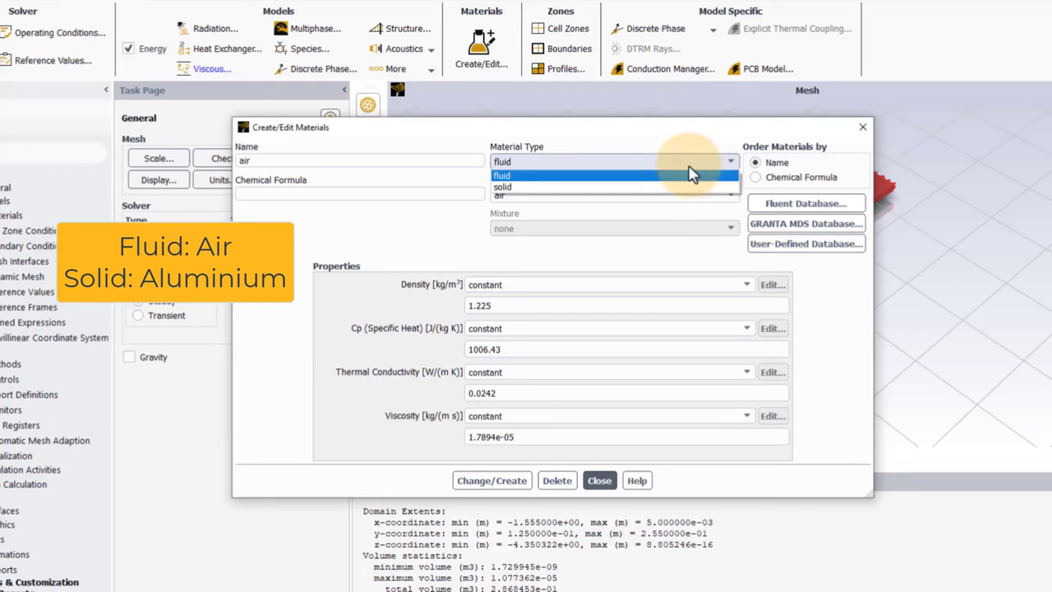
click(682, 187)
click(681, 198)
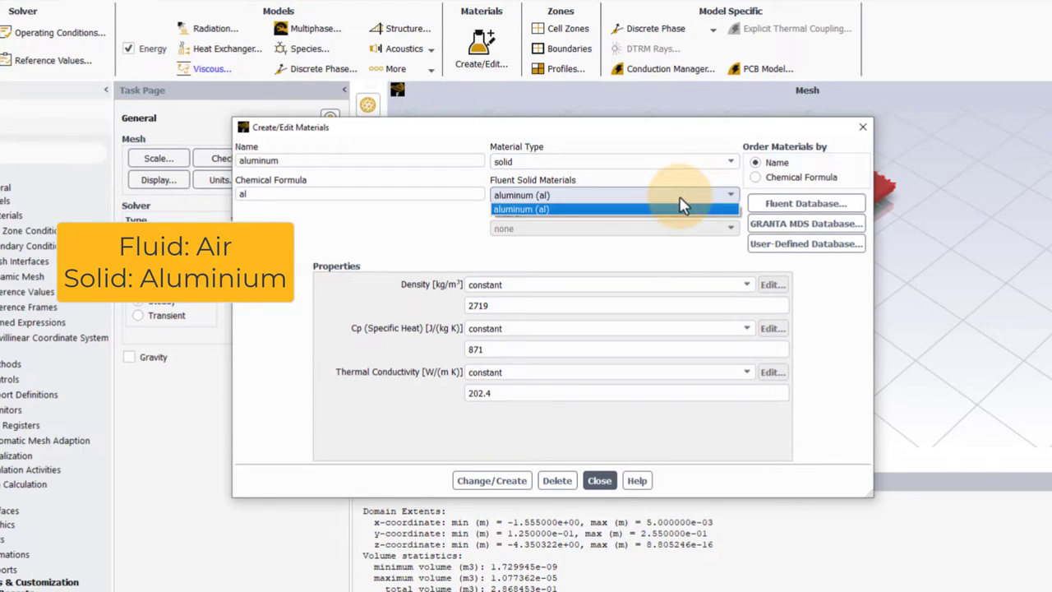
click(680, 208)
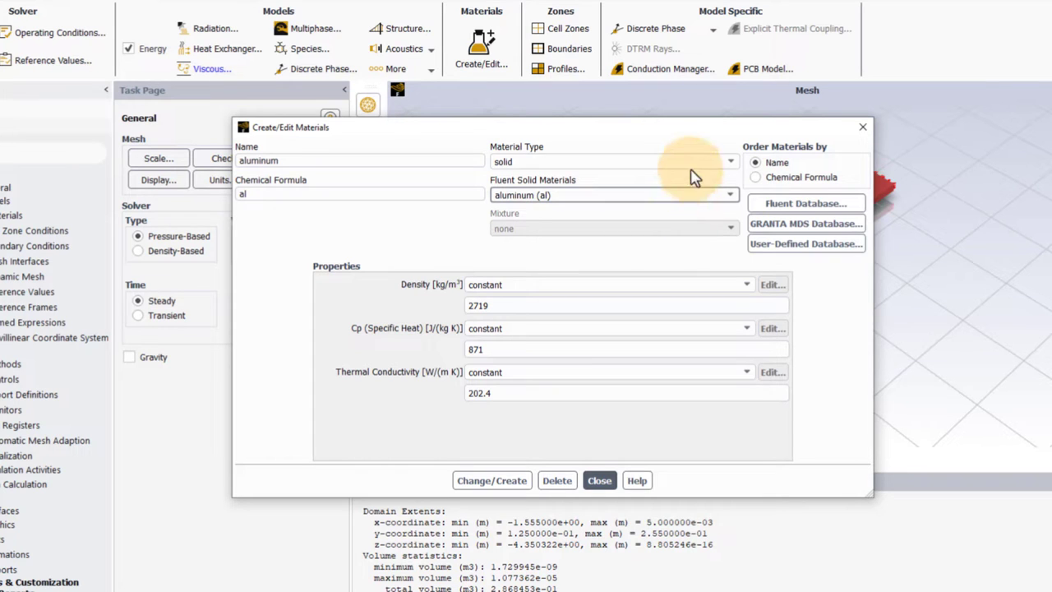
click(692, 165)
click(693, 176)
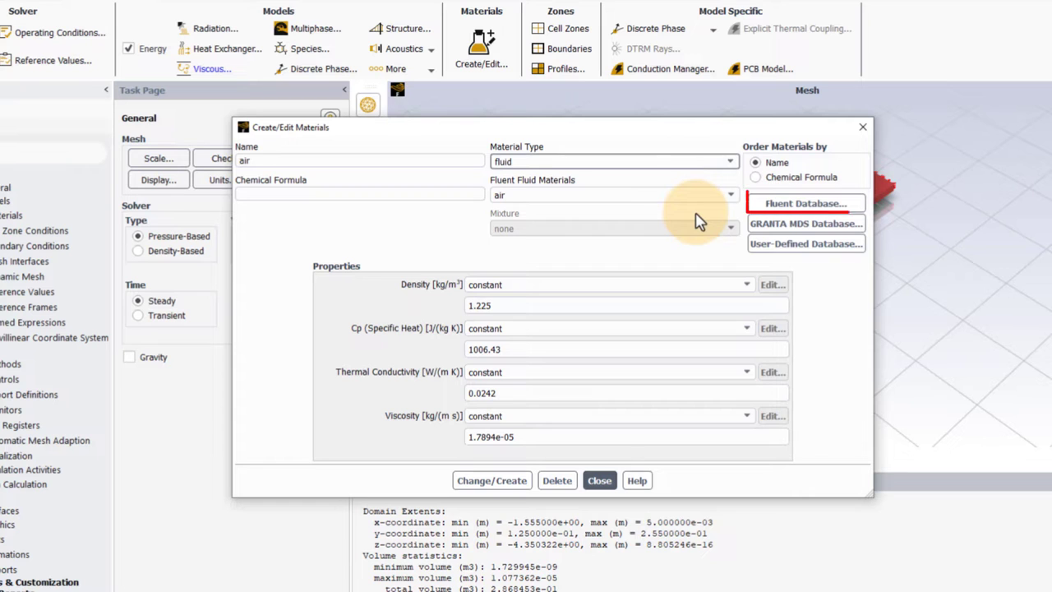
Step: Copy water-liquid (h2o<l>) from the Fluent database into the case materials
click(855, 210)
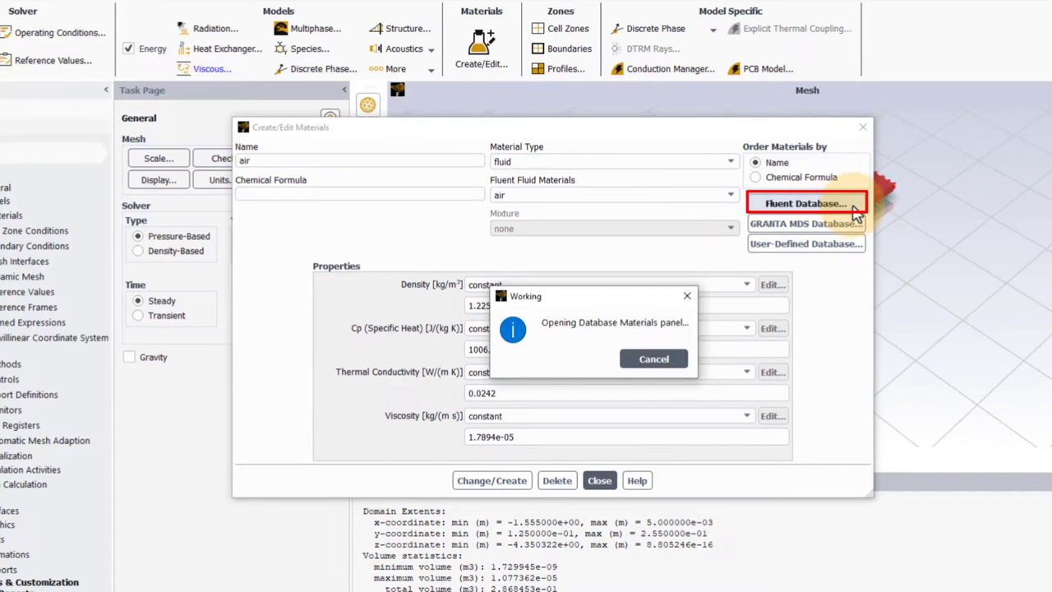
drag(419, 322, 605, 179)
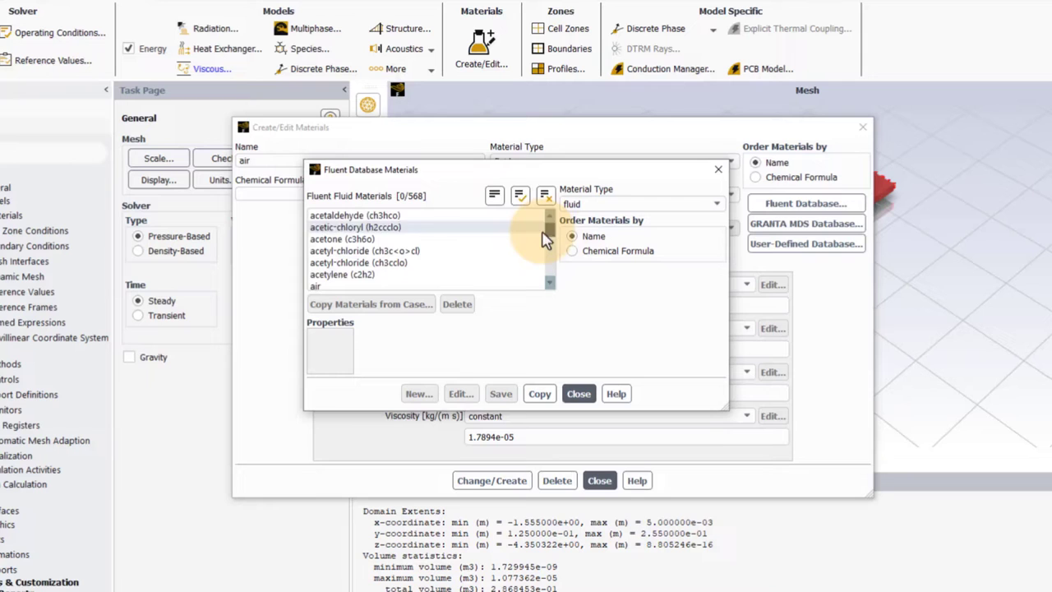
mouse_move(543, 238)
mouse_down()
mouse_move(549, 267)
mouse_move(568, 271)
mouse_up()
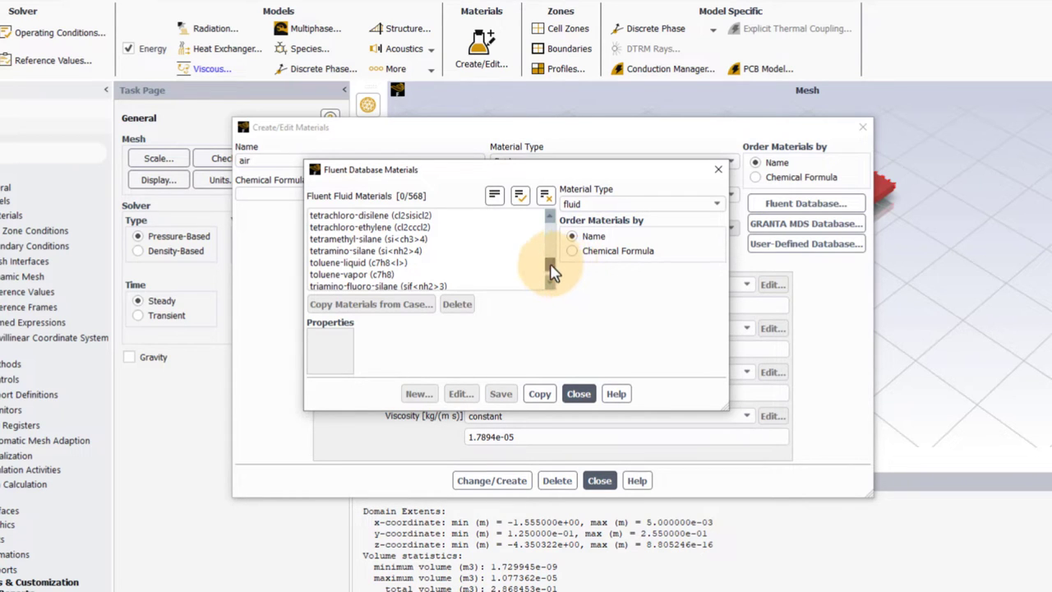
key(w)
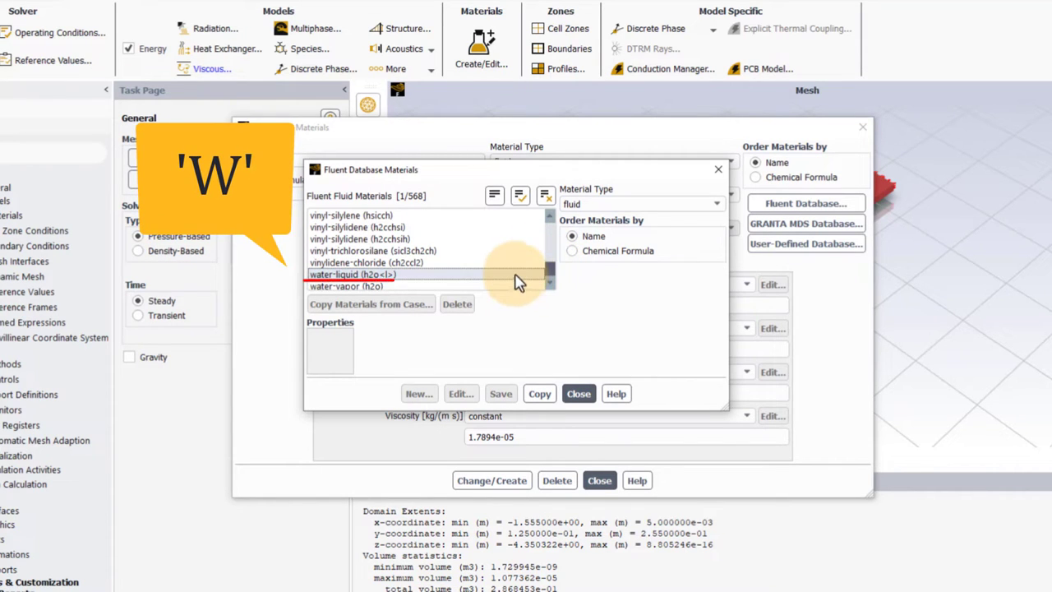
click(539, 395)
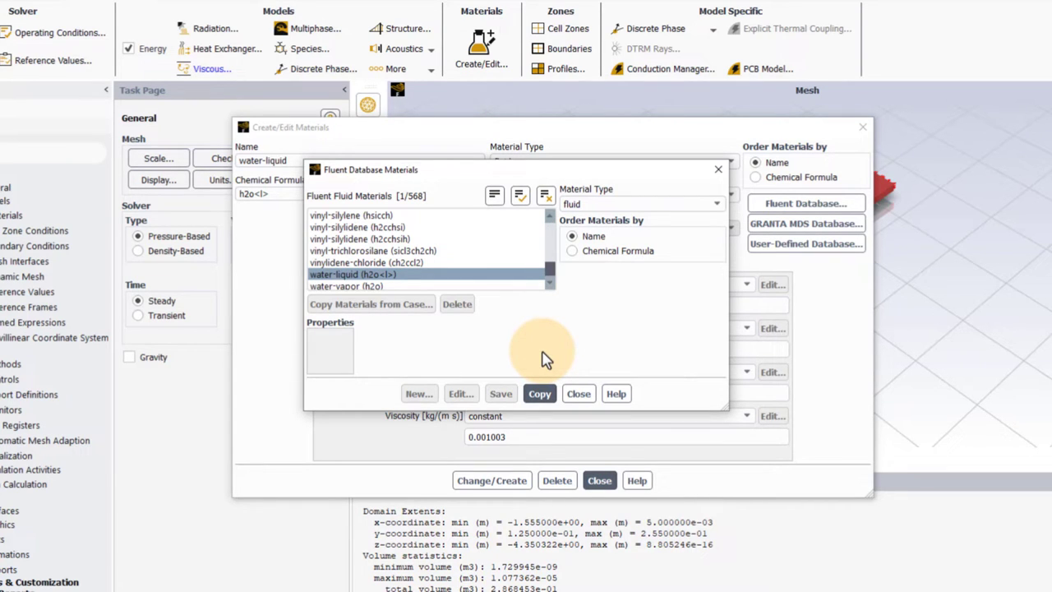
click(579, 393)
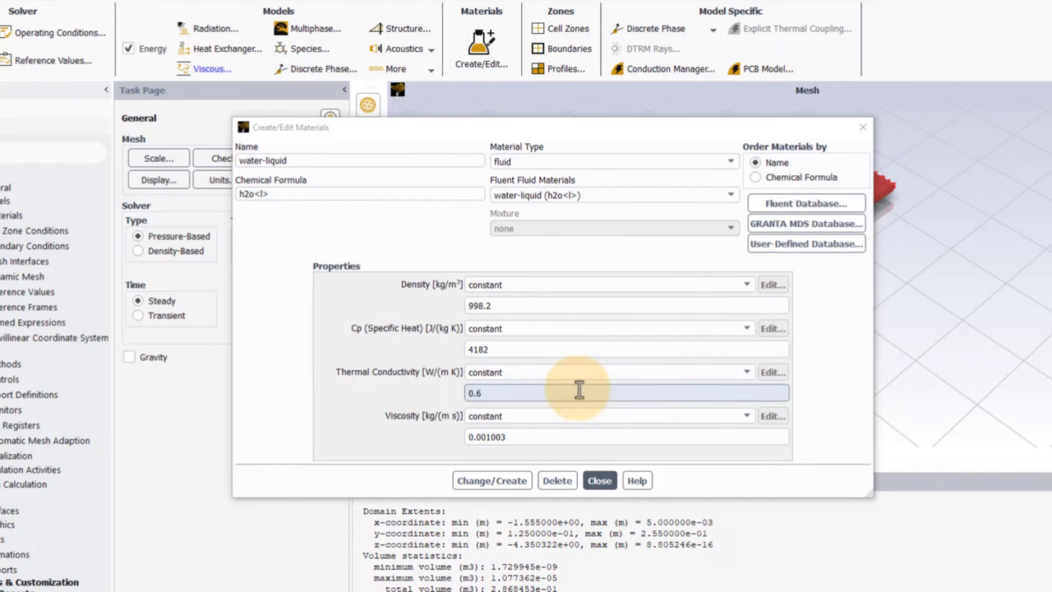
click(593, 197)
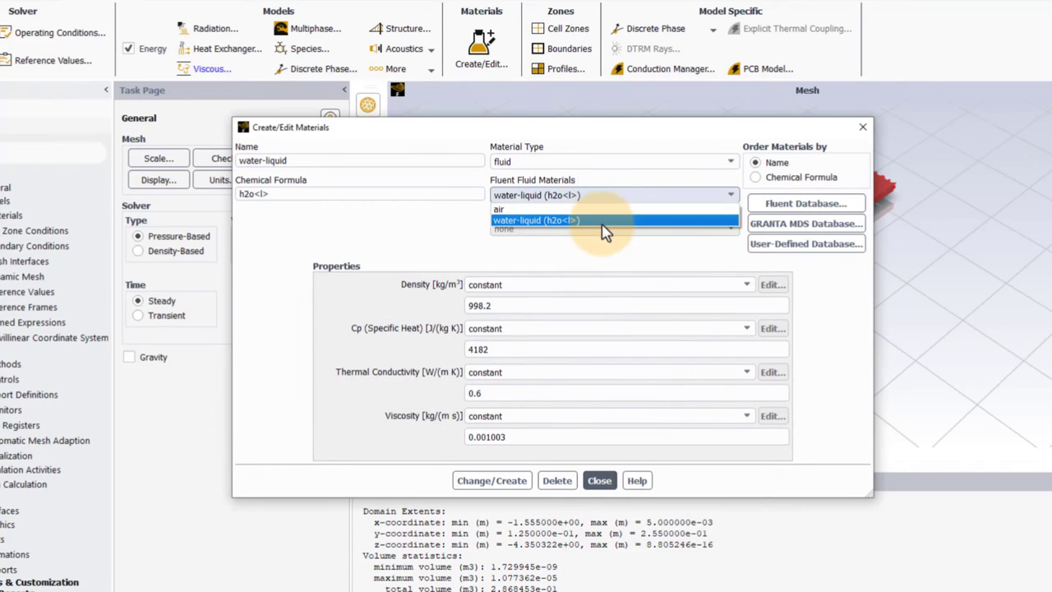
click(602, 222)
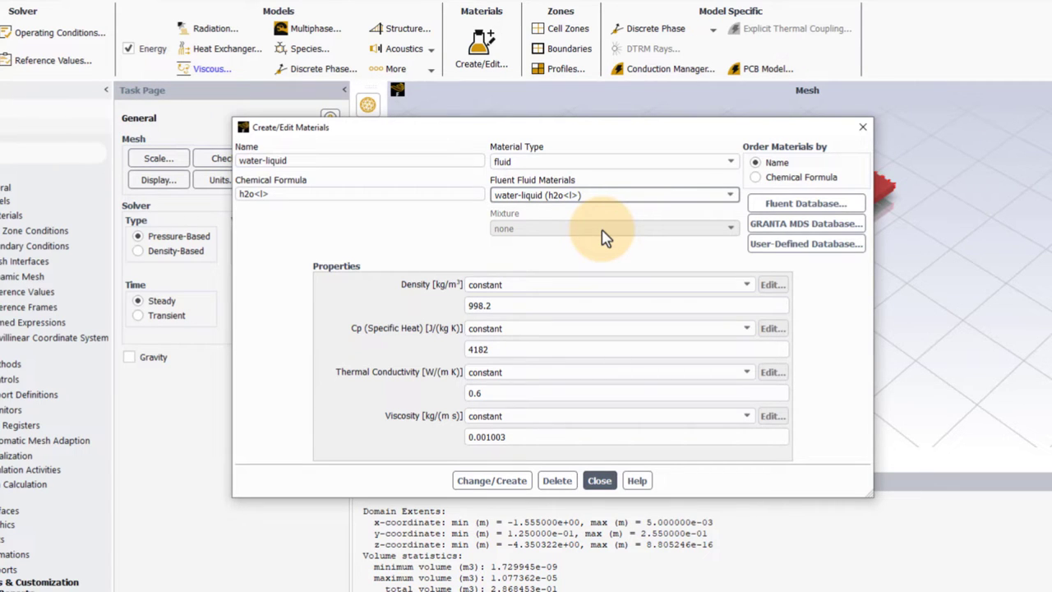
click(130, 50)
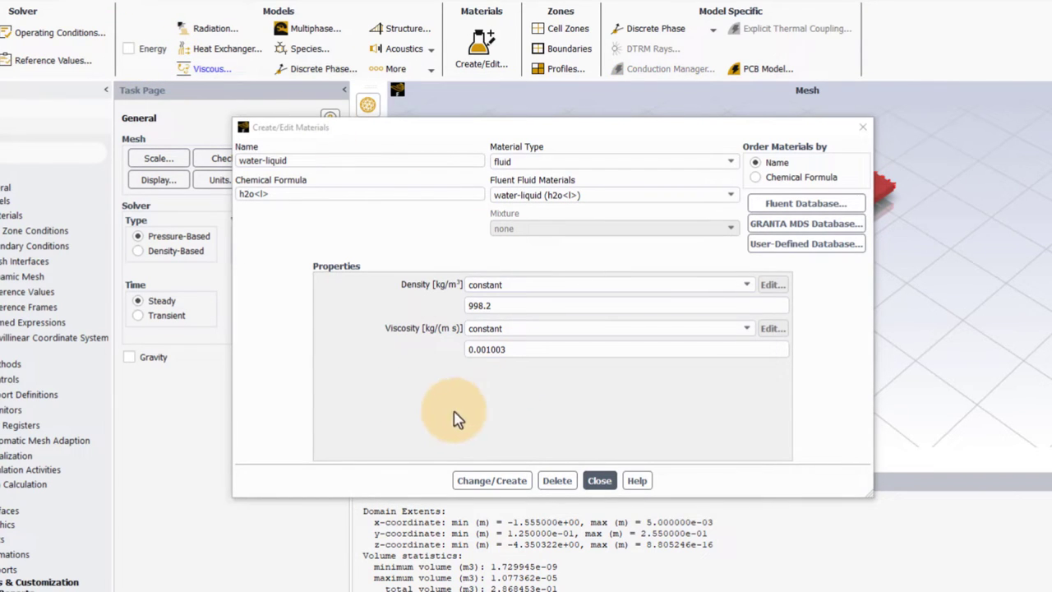
click(130, 49)
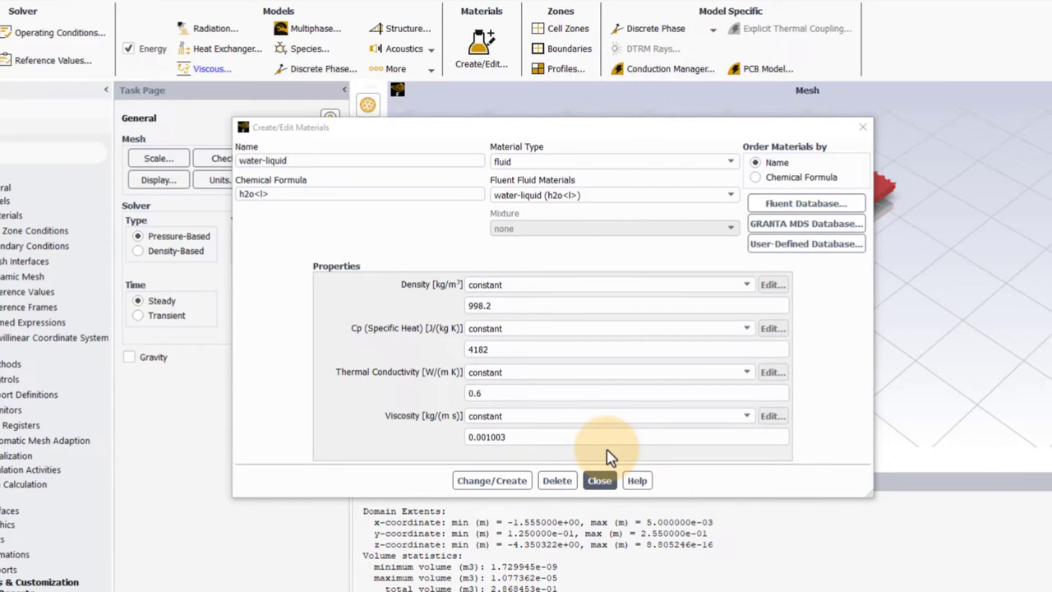
Step: Copy solid steel (density 8030, Cp 502.48, conductivity 16.27) from the Fluent database
click(808, 203)
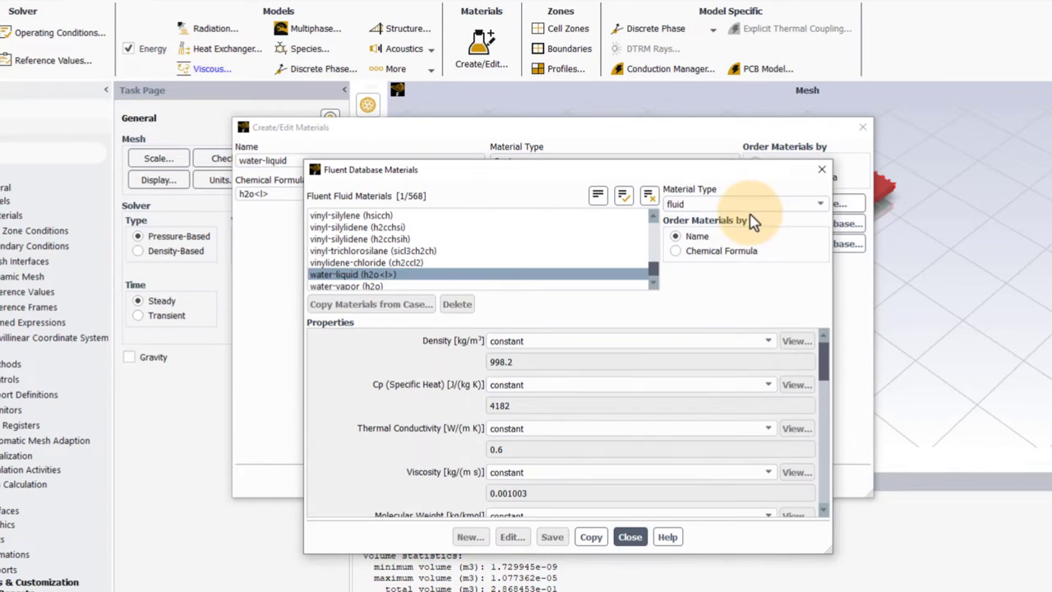
click(742, 206)
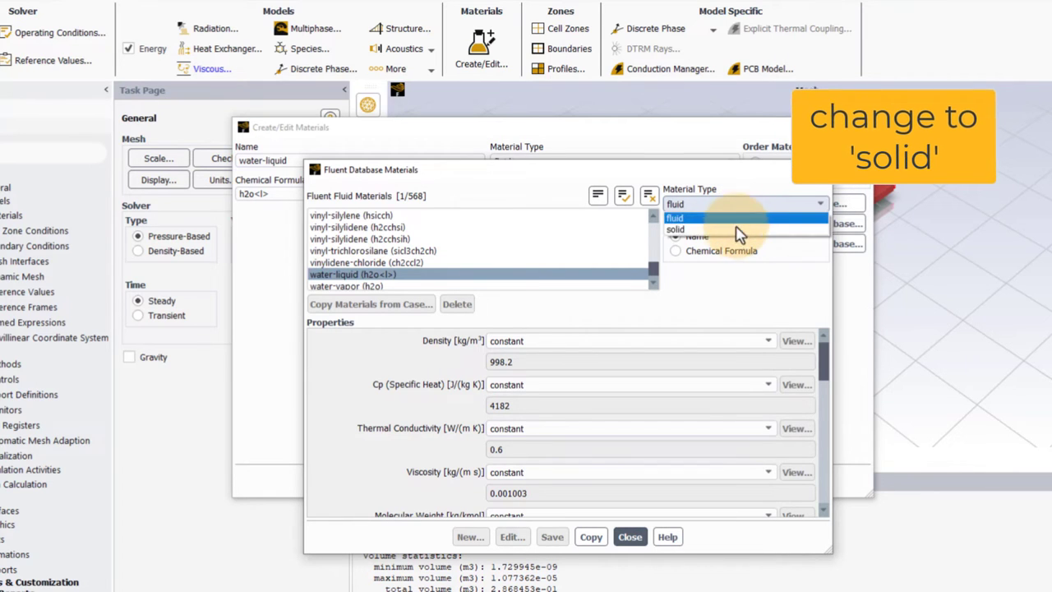
click(737, 230)
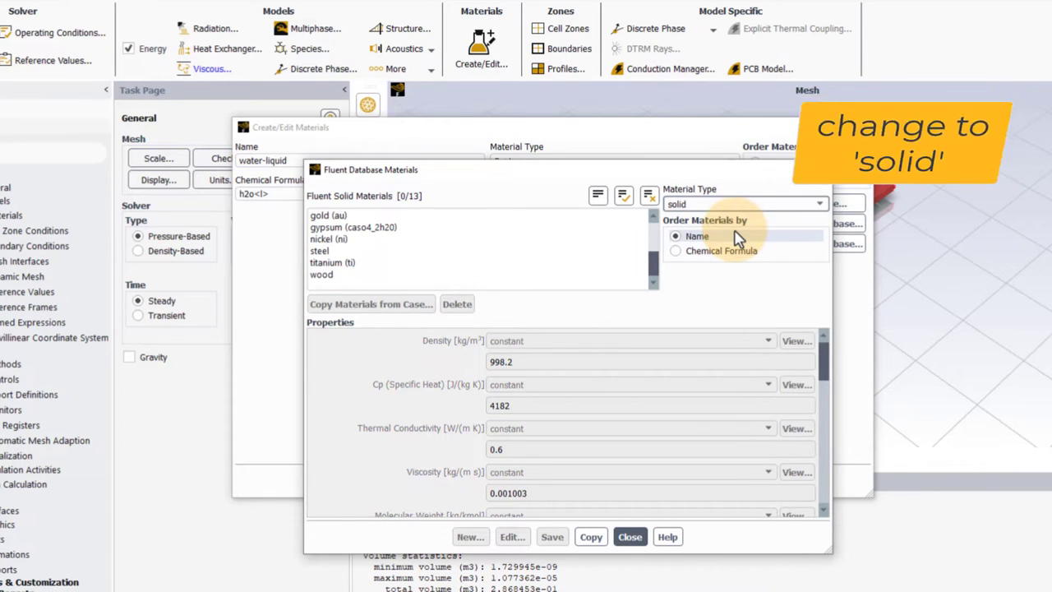
click(393, 253)
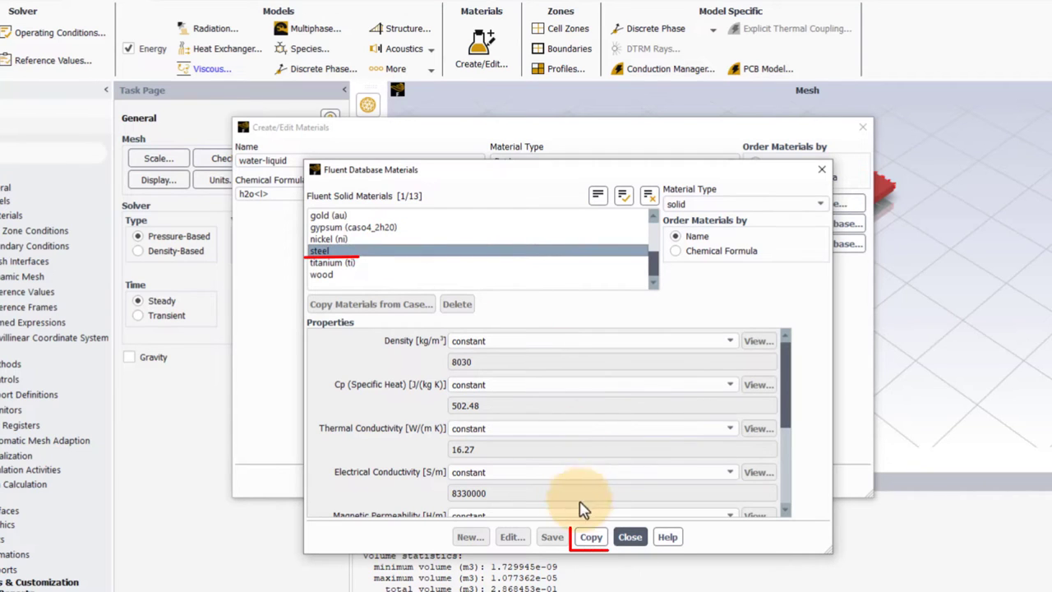
click(591, 537)
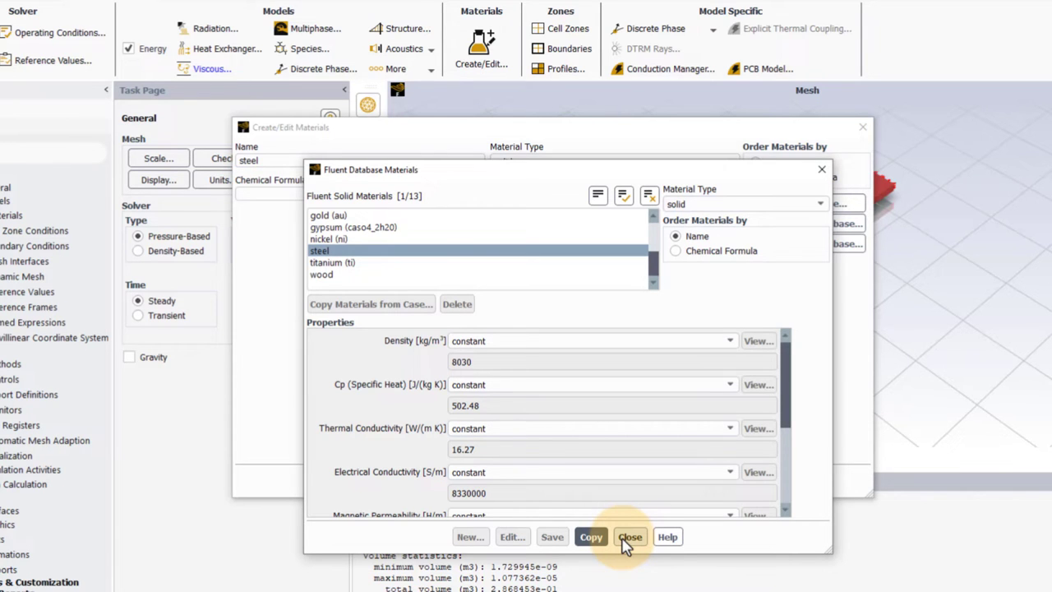
click(628, 538)
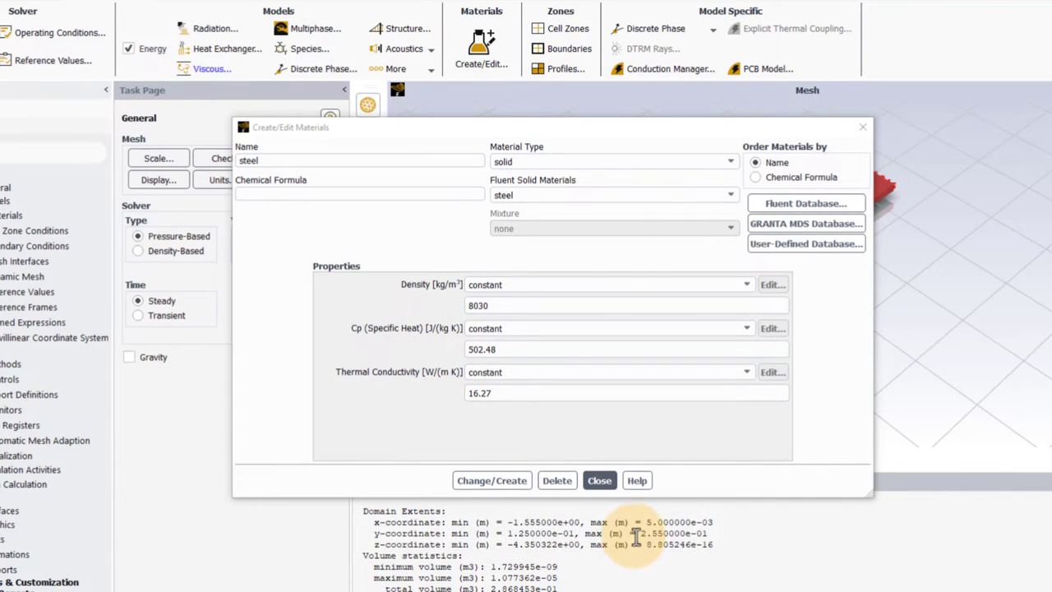
Step: Confirm aluminum and steel are listed as solid materials, then close the editor
click(638, 204)
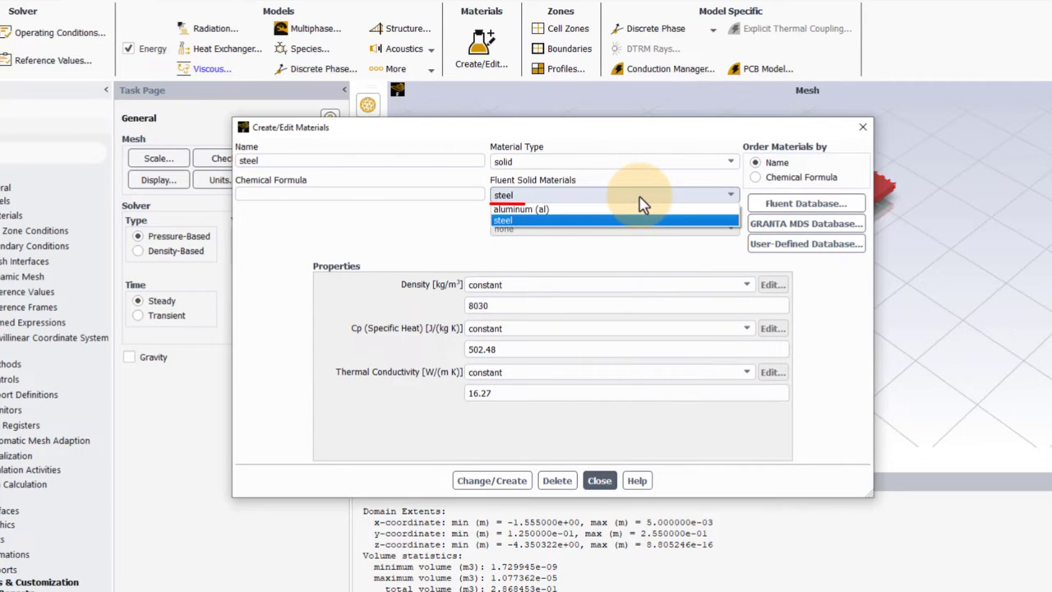
click(639, 197)
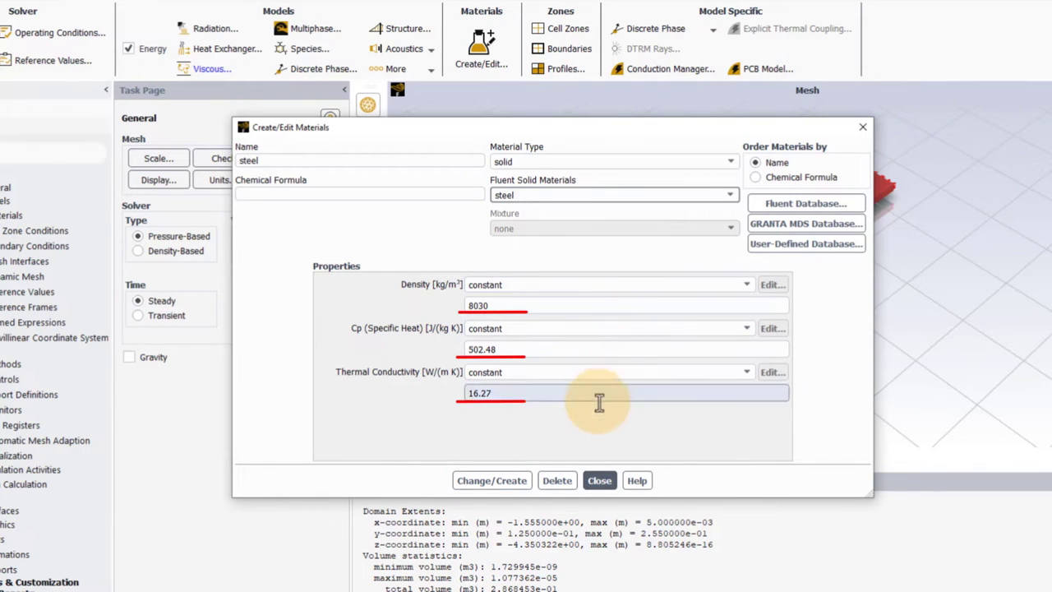
click(598, 482)
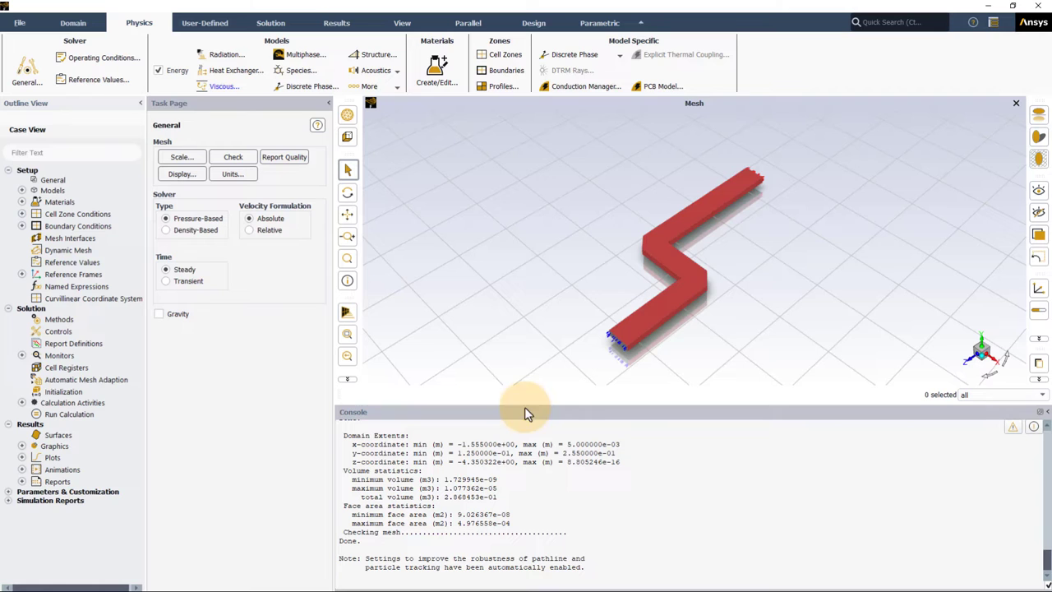
Step: Set the fluid cell zone's material to water-liquid and apply the change
click(518, 64)
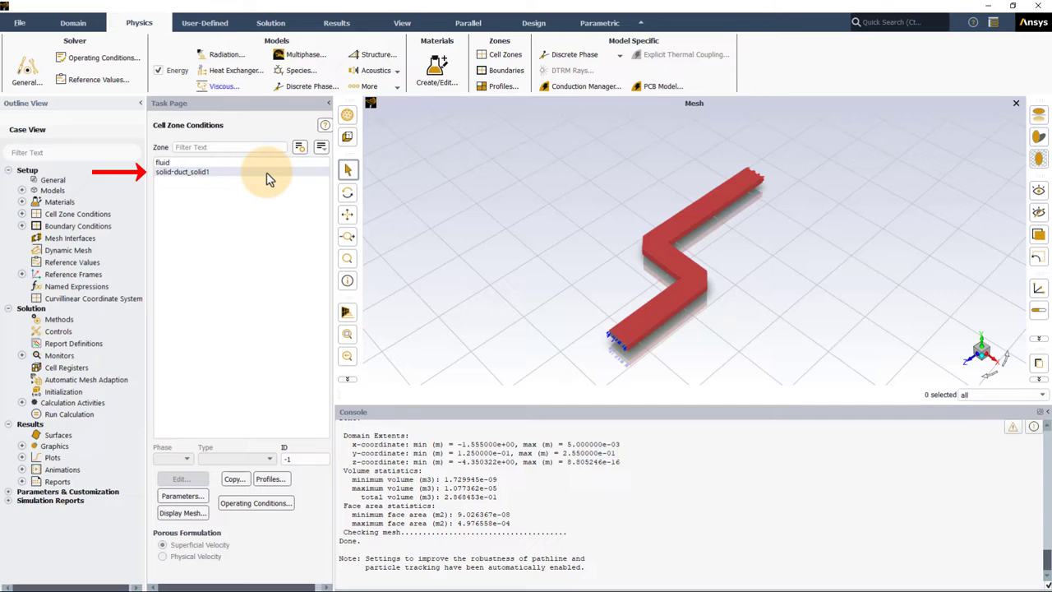
click(198, 161)
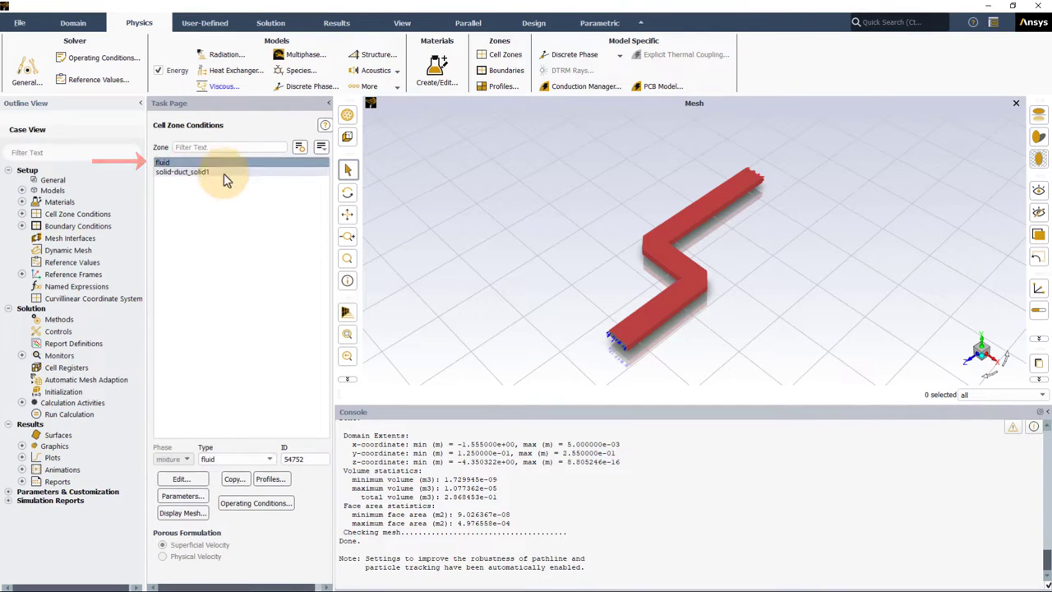
click(179, 481)
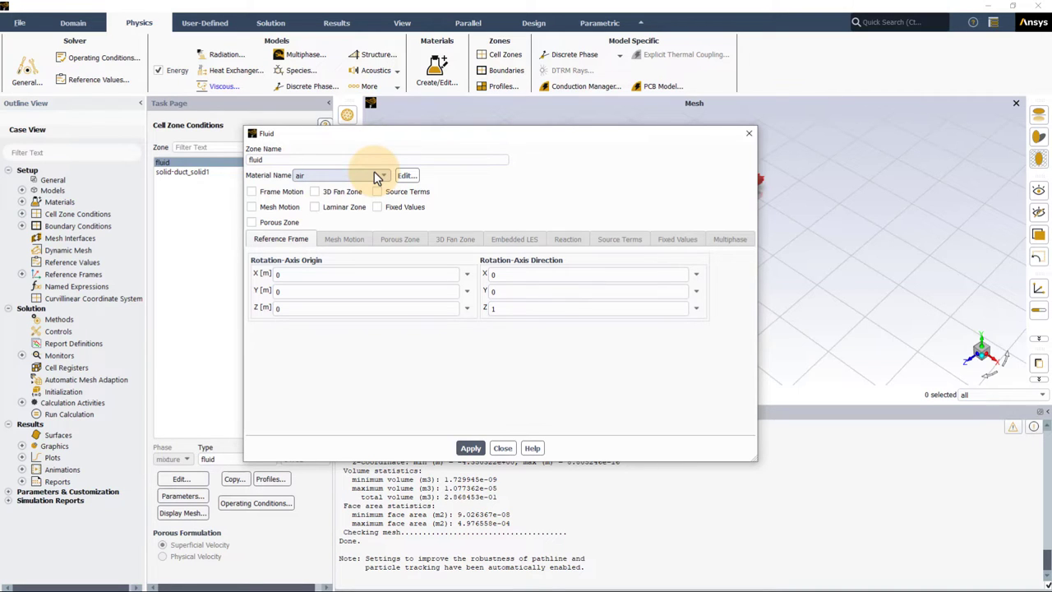
click(382, 176)
click(380, 191)
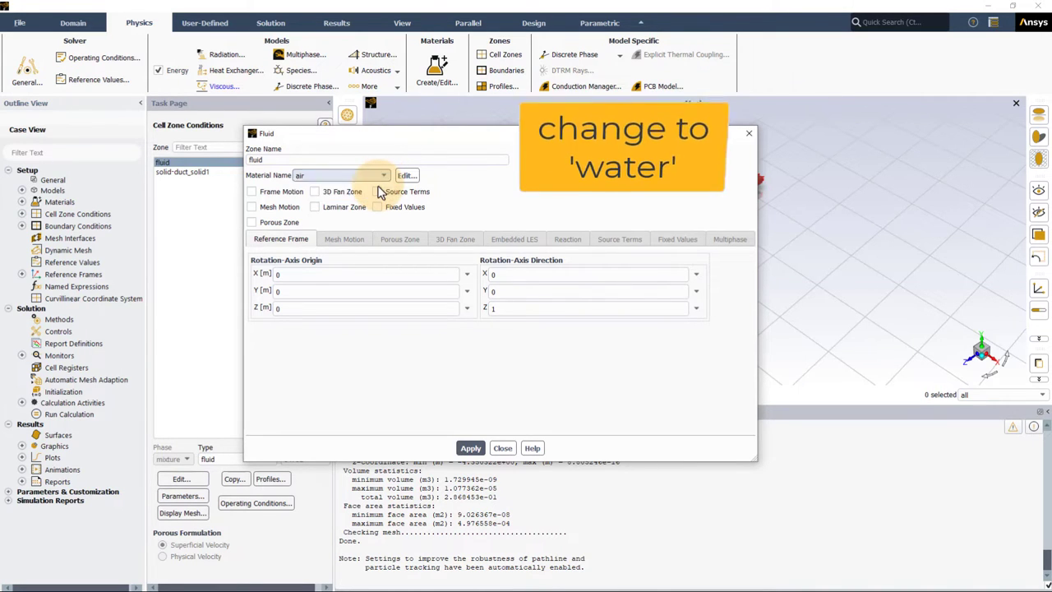
click(467, 448)
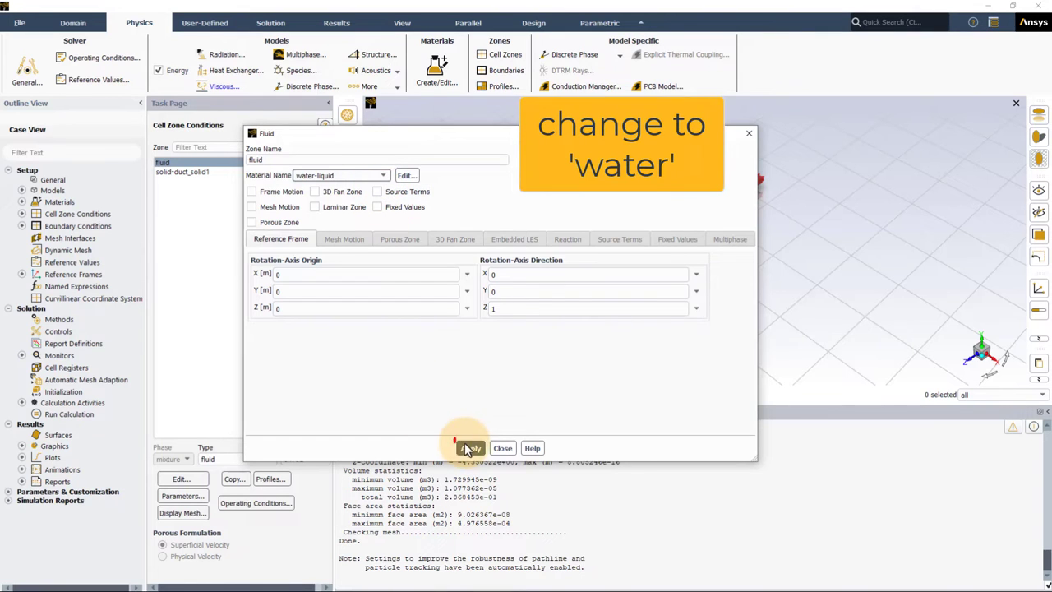
click(502, 448)
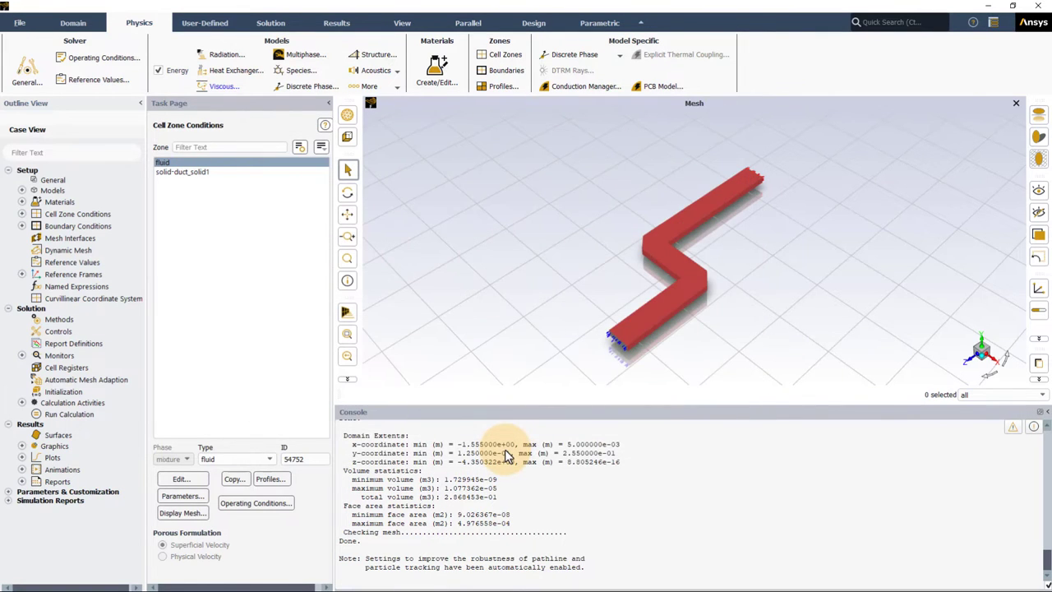
Step: Switch the solid-duct_solid1 cell zone's material from aluminum to steel and apply it
click(234, 173)
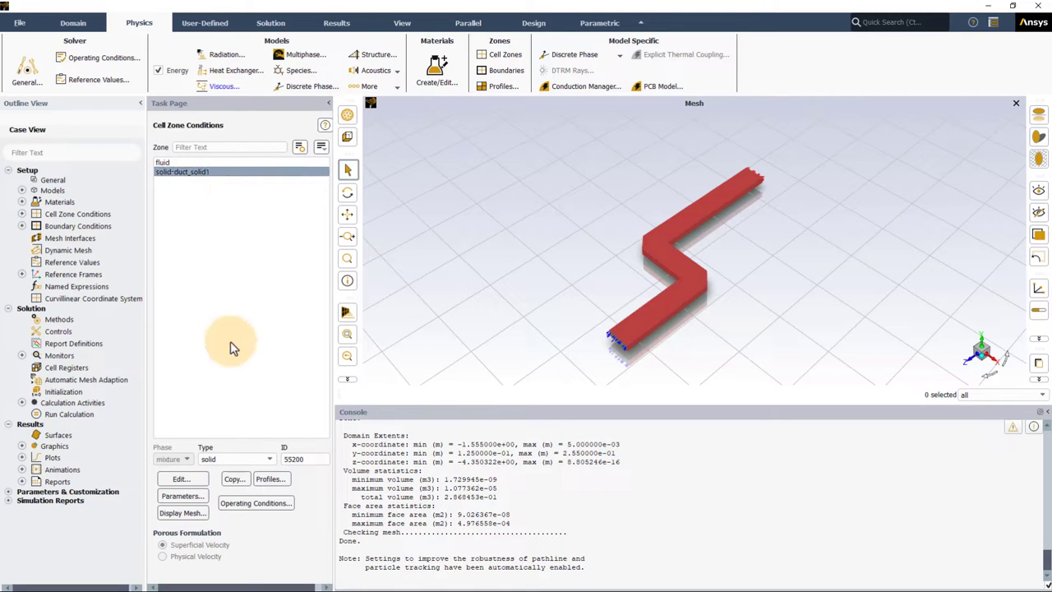
click(183, 478)
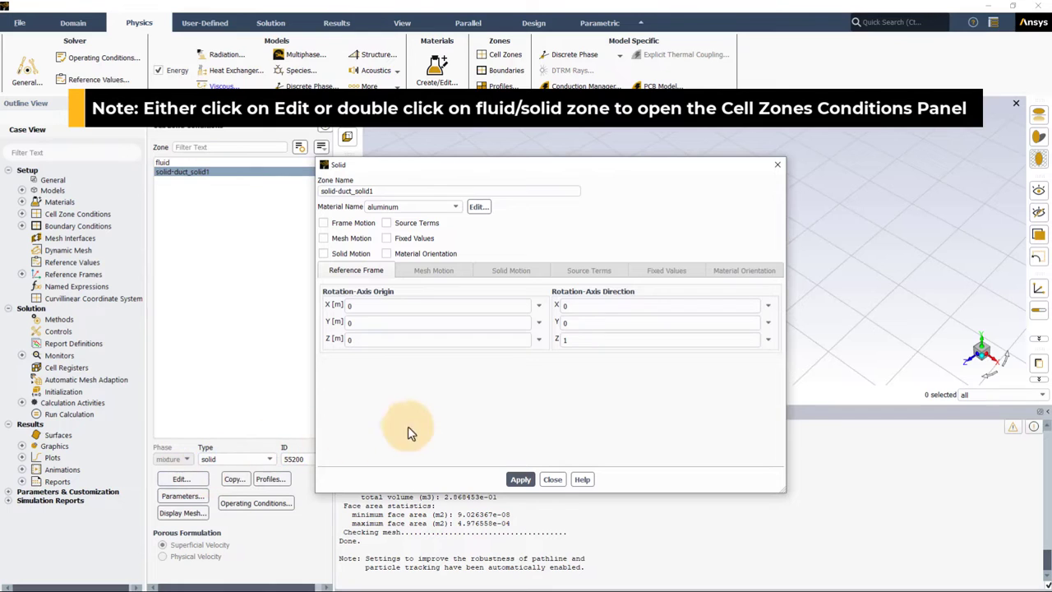
click(430, 206)
click(427, 218)
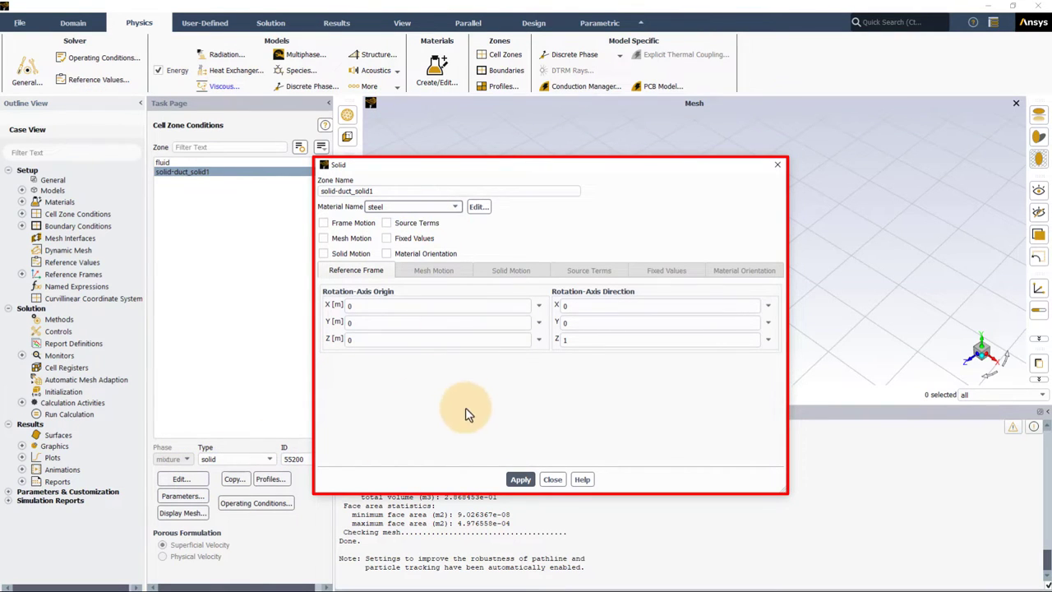
click(514, 479)
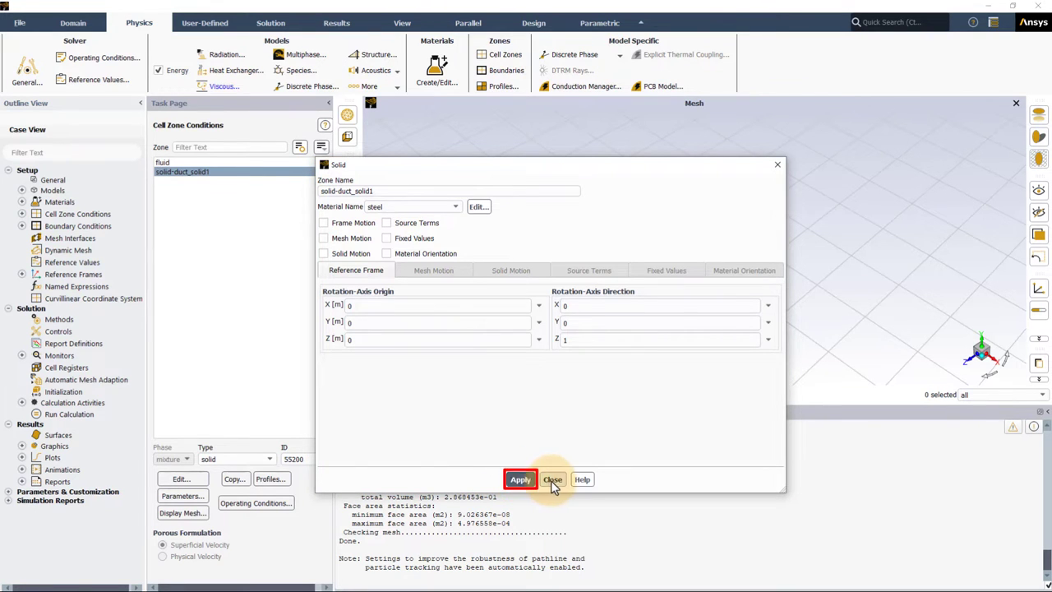
click(551, 480)
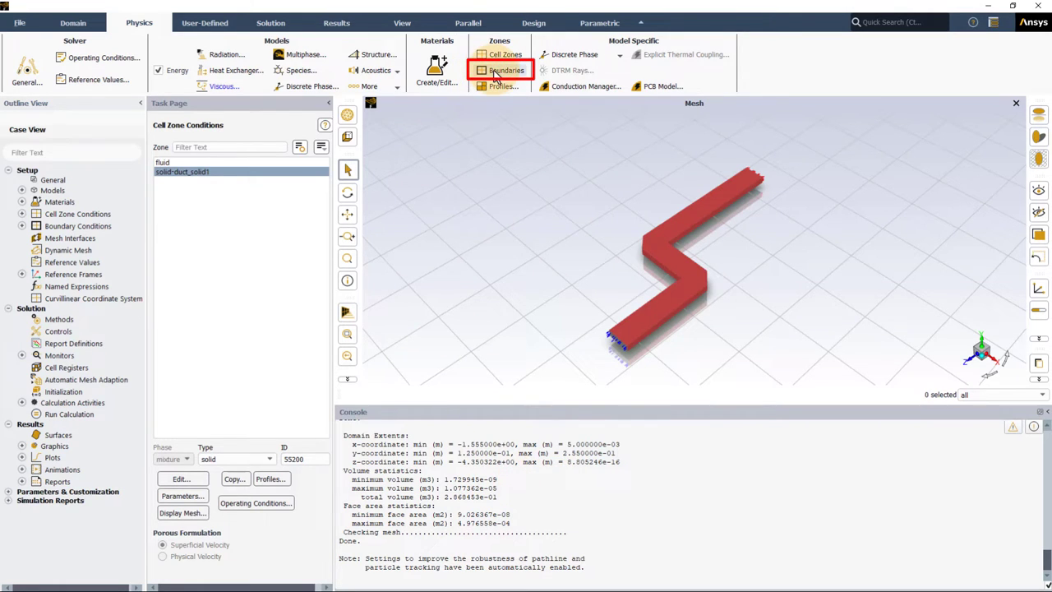
Step: Set the inlet boundary's velocity magnitude to 0.1 m/s and temperature to 10 °C
click(523, 73)
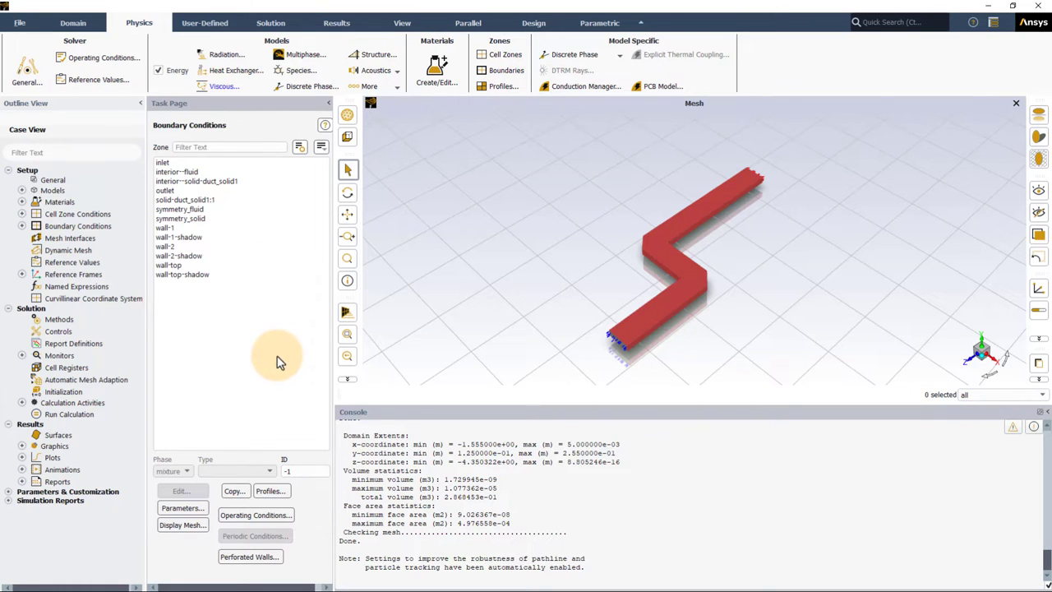
drag(630, 342, 635, 279)
scroll(635, 279, up, 5)
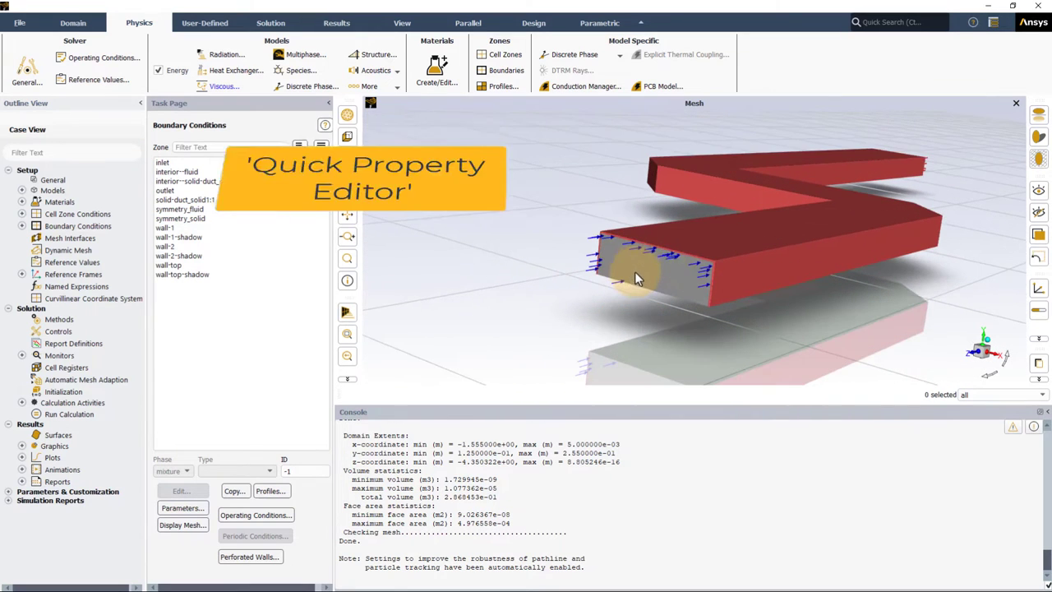
click(664, 269)
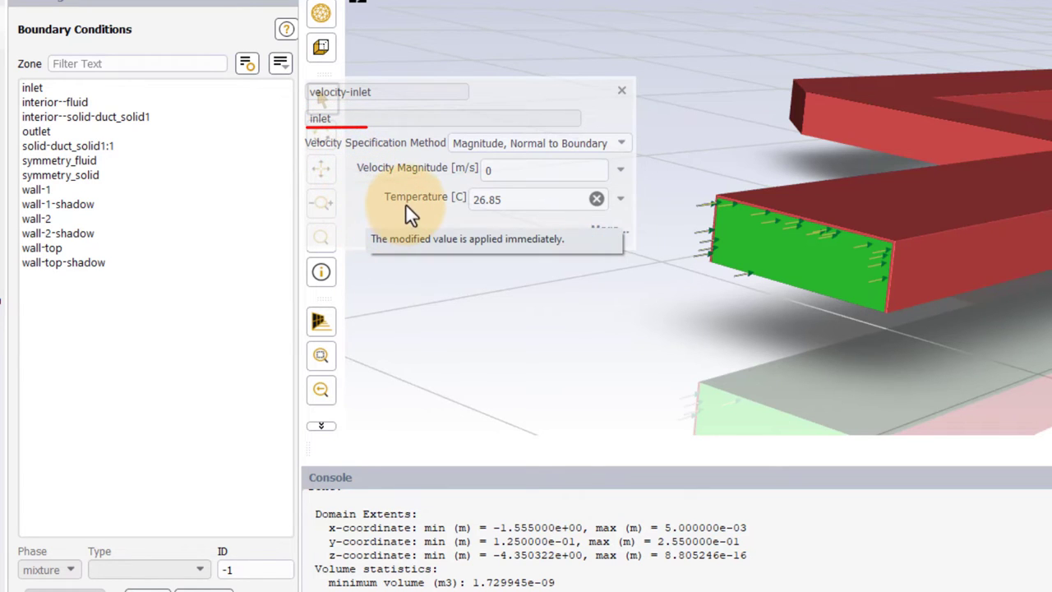
double_click(482, 168)
text(0.)
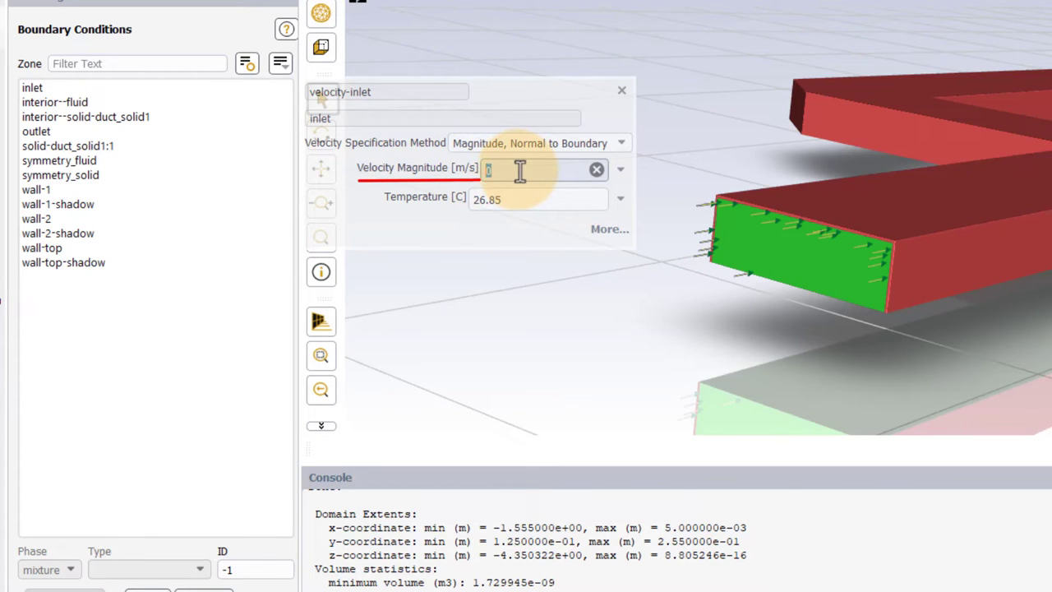
text(1)
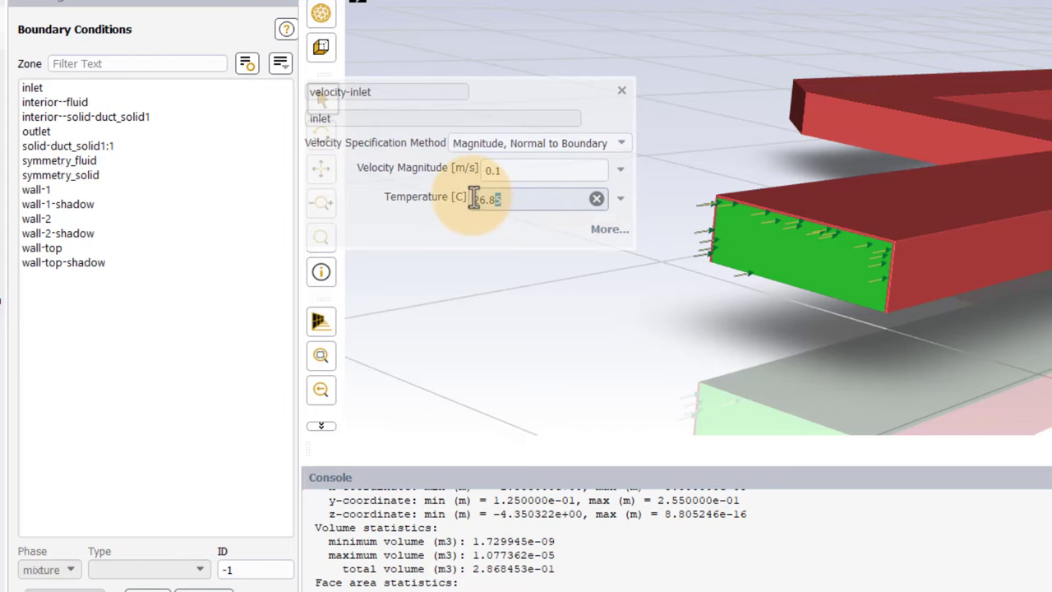
drag(512, 200, 465, 199)
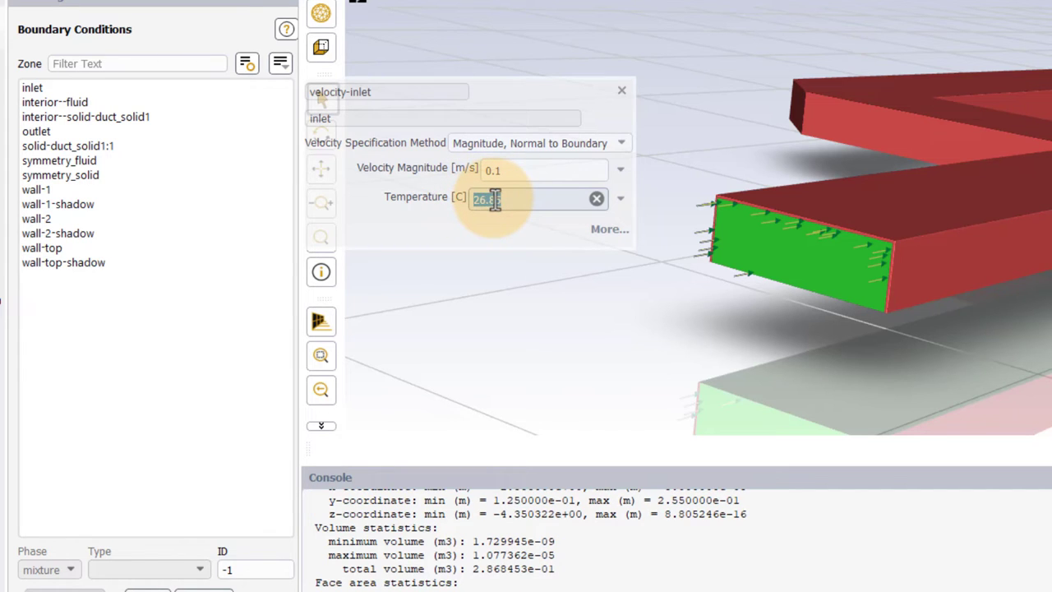
text(10)
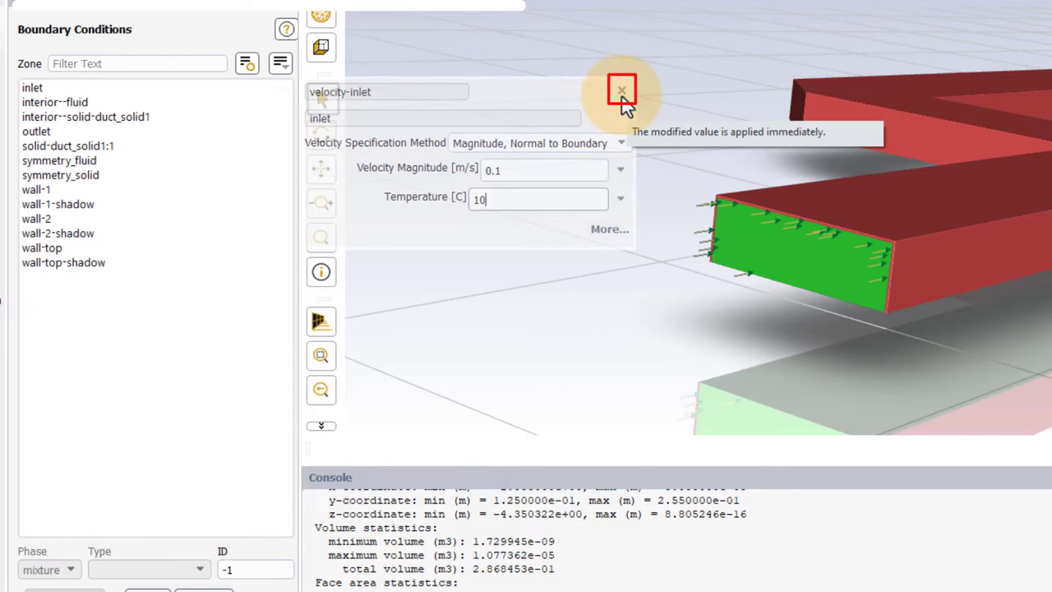
click(622, 92)
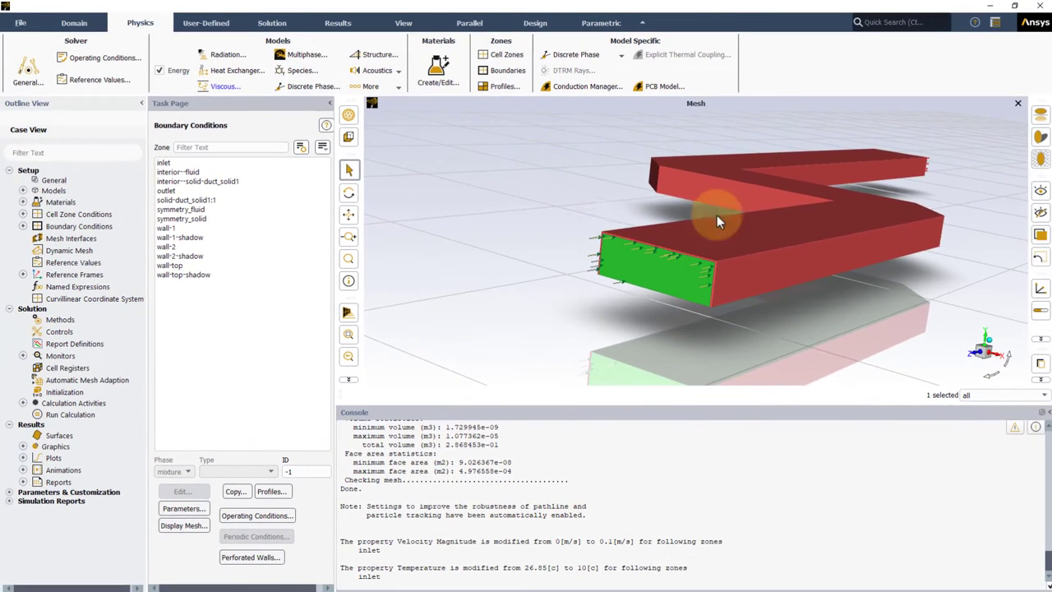
scroll(716, 214, up, 3)
scroll(753, 216, down, 6)
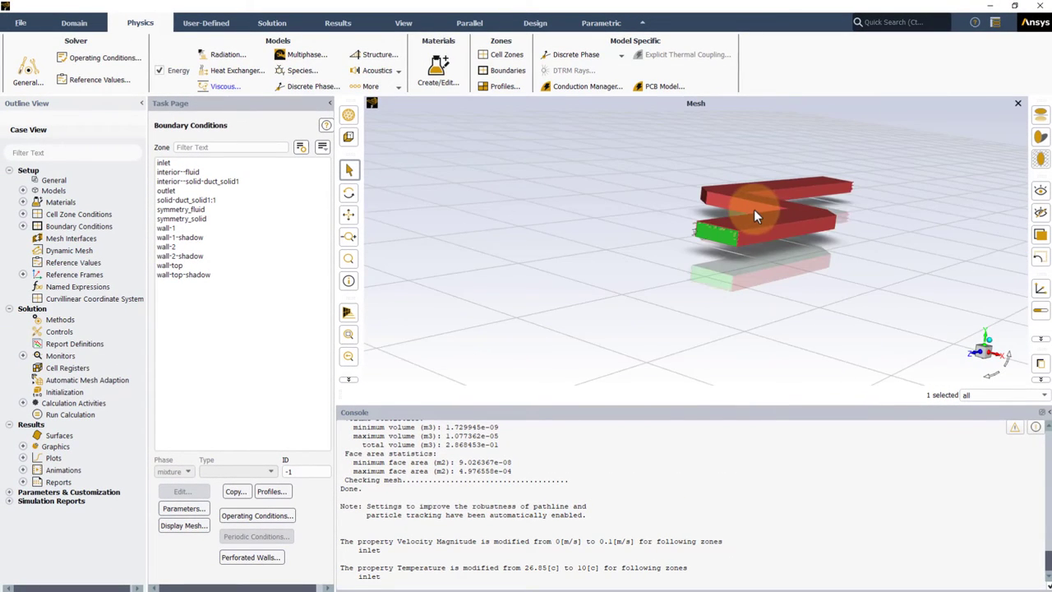
drag(753, 208, 904, 151)
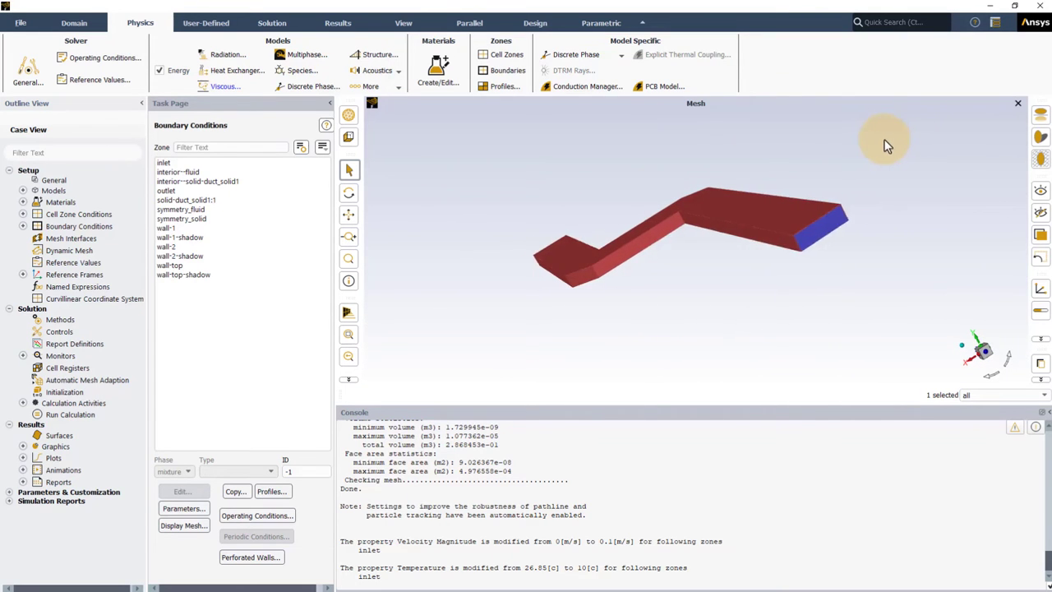
scroll(820, 230, up, 5)
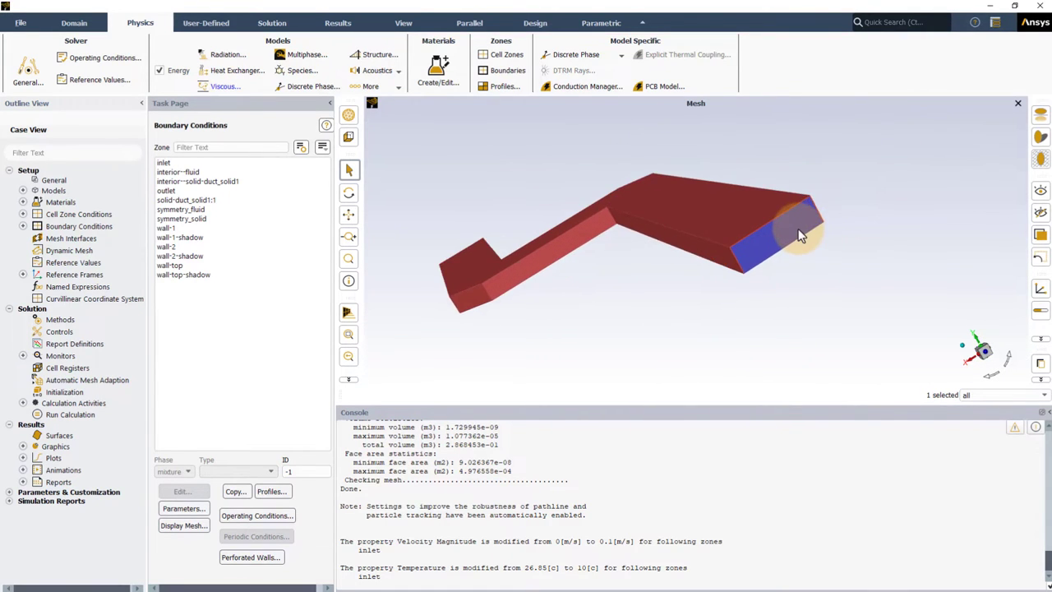
scroll(801, 235, up, 4)
click(796, 230)
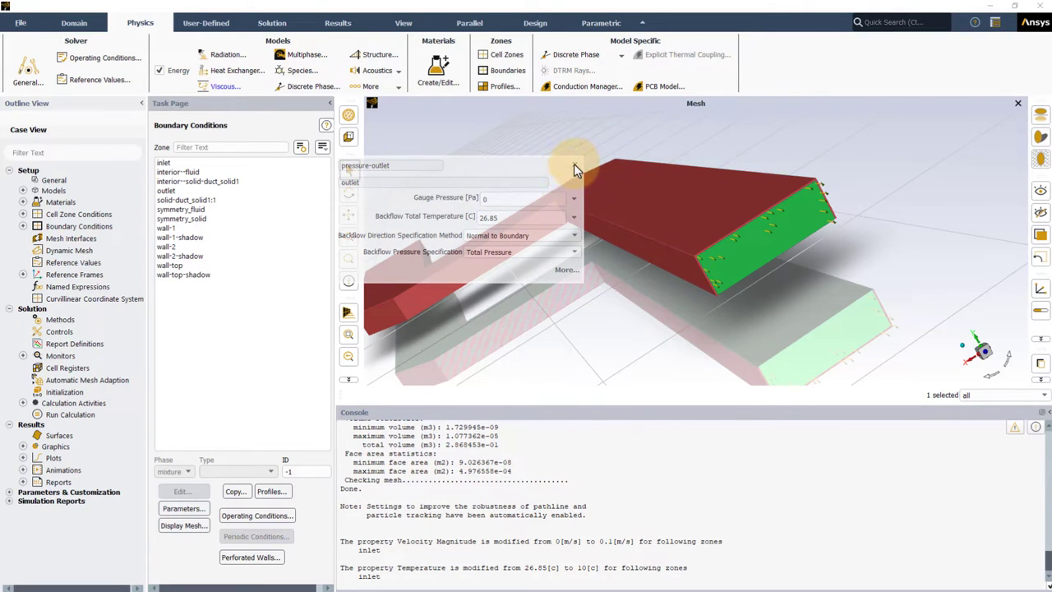
click(573, 164)
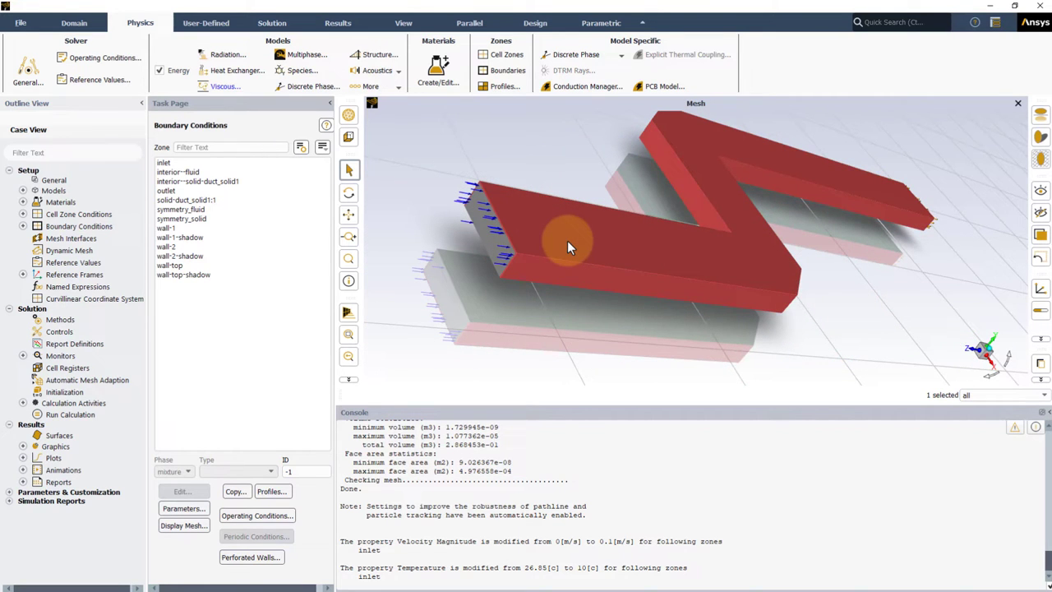
Step: Give the solid-duct_solid1:1 wall a fixed Temperature thermal condition of 0 °C
click(567, 243)
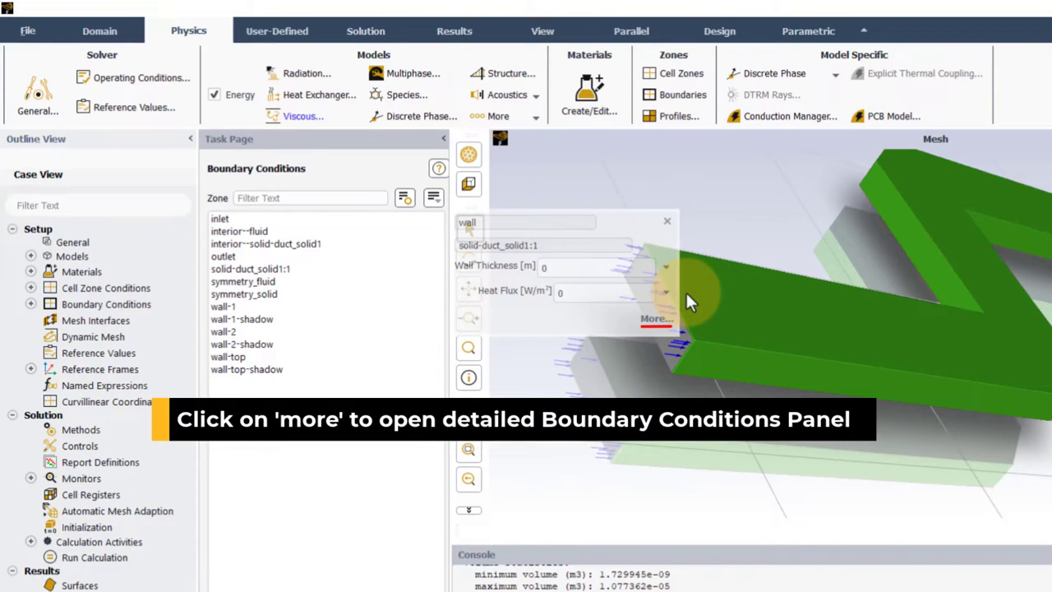
click(650, 317)
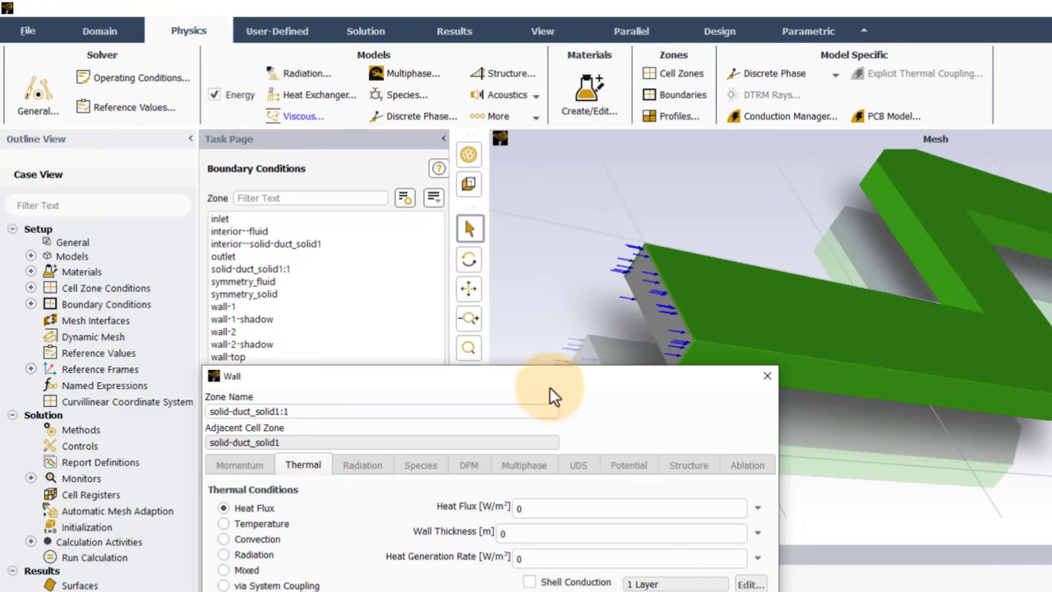
mouse_move(554, 384)
mouse_down()
mouse_move(616, 212)
mouse_move(493, 189)
mouse_up()
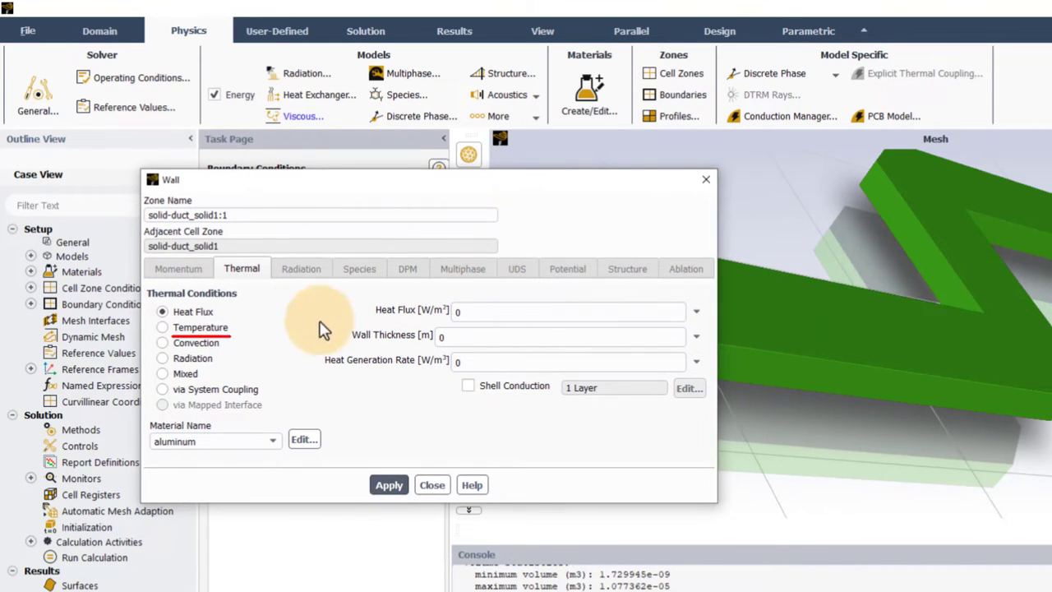
click(189, 326)
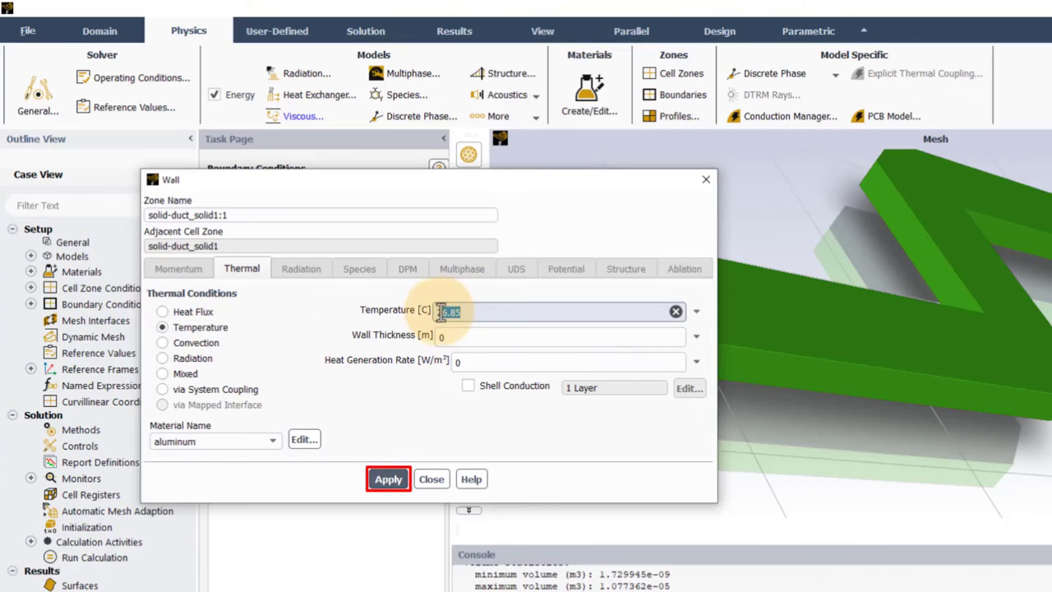
drag(446, 309, 420, 310)
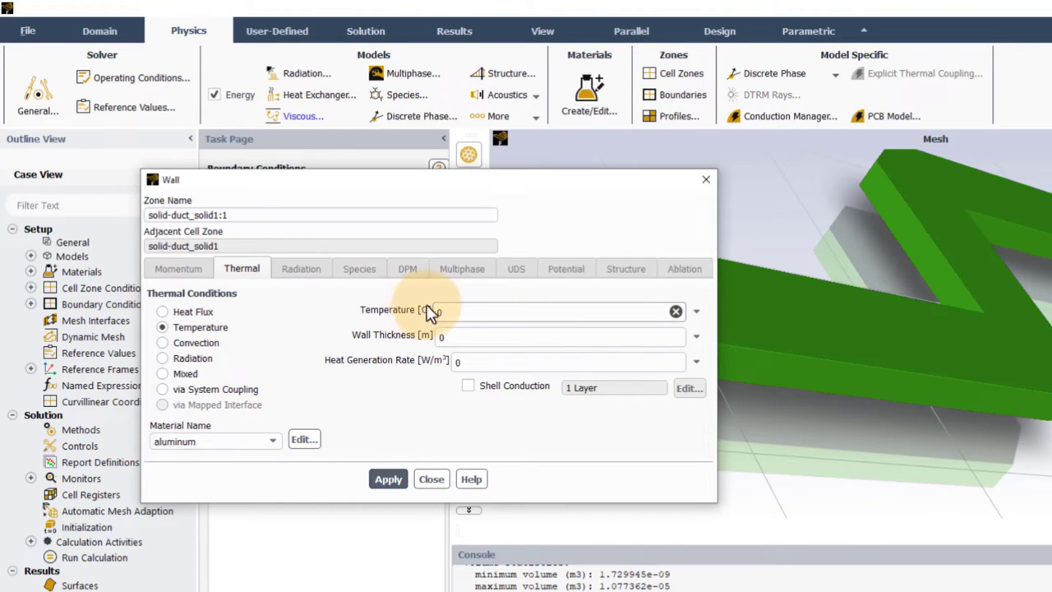
click(389, 478)
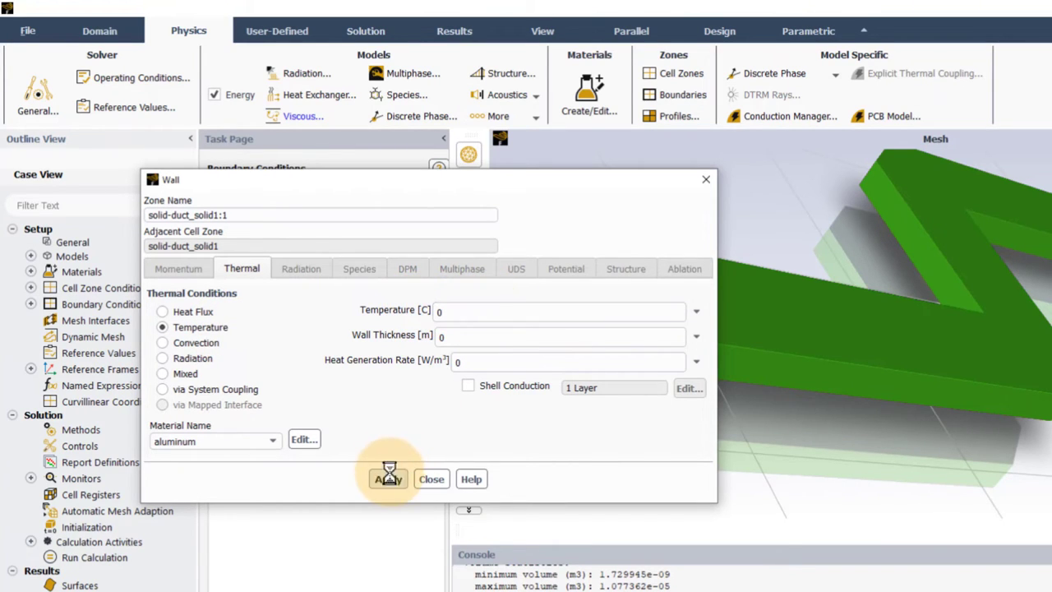
click(431, 479)
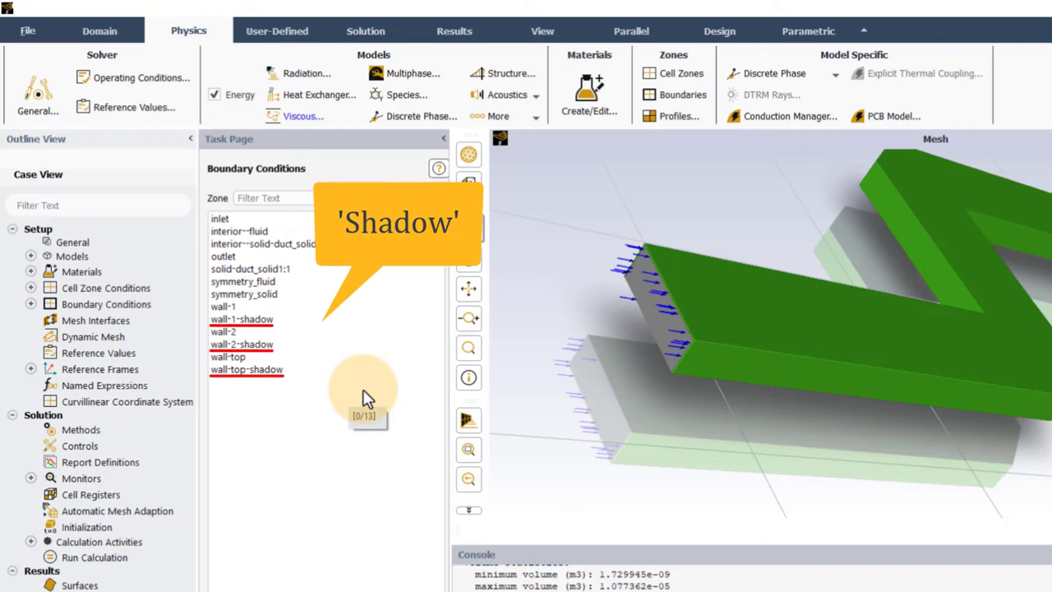
Step: List the wall boundaries and shadows in a widened outline tree, selecting wall-1 and wall-2
click(319, 308)
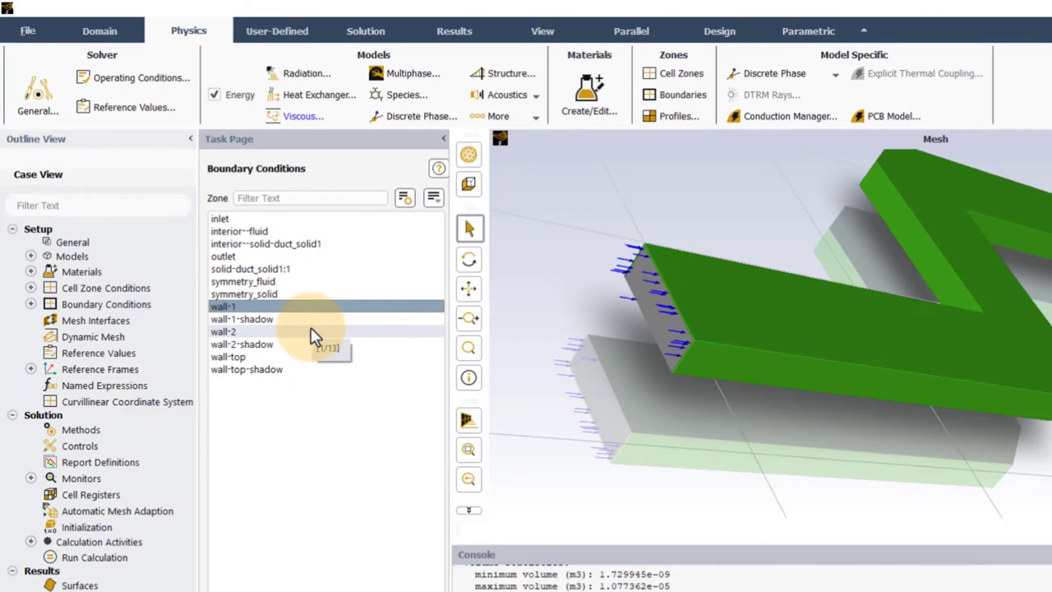
click(311, 329)
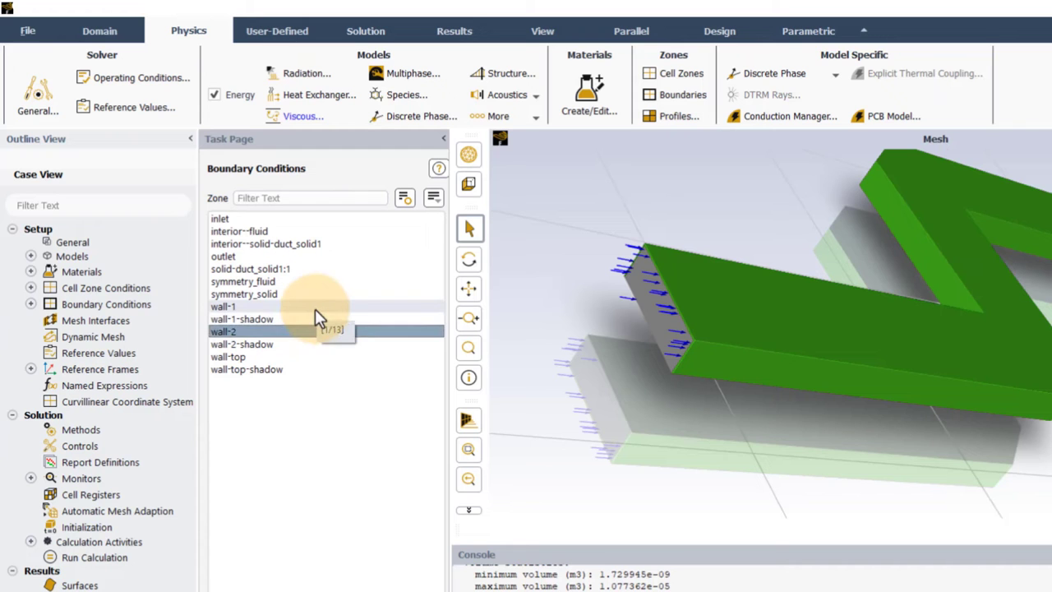
click(315, 308)
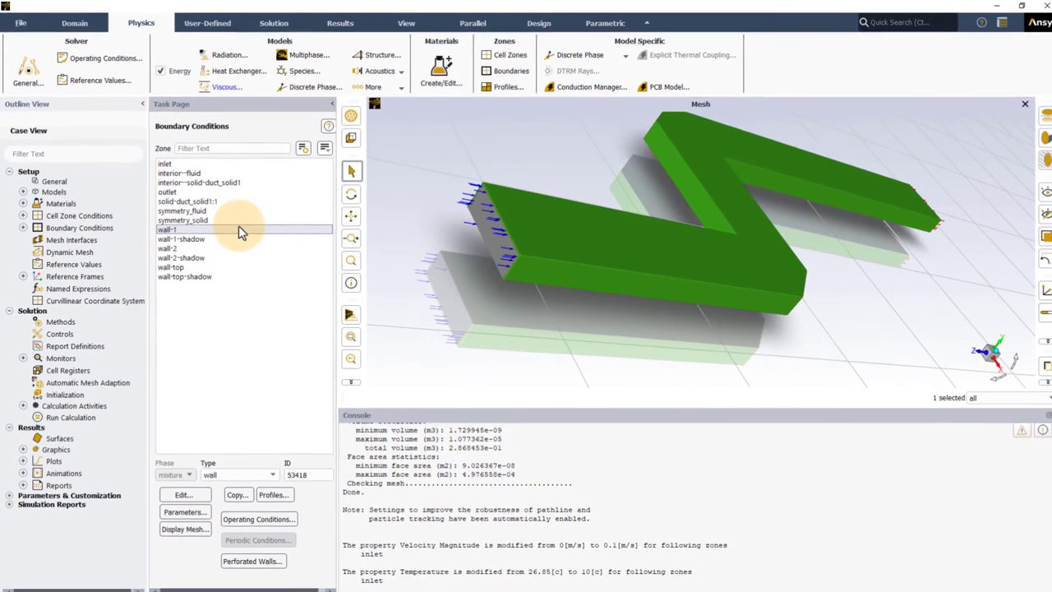
double_click(39, 230)
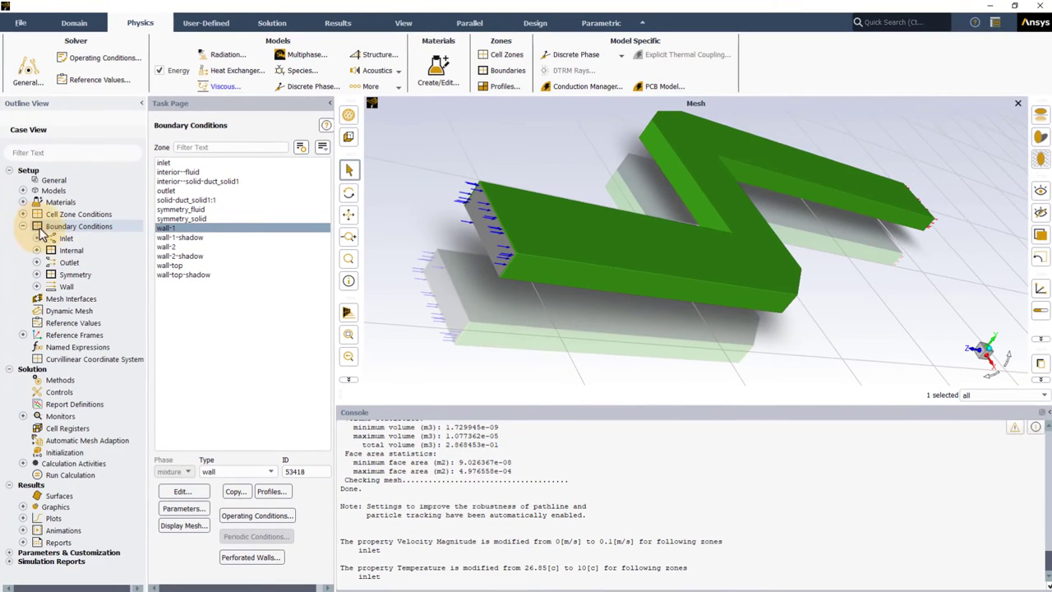
click(36, 286)
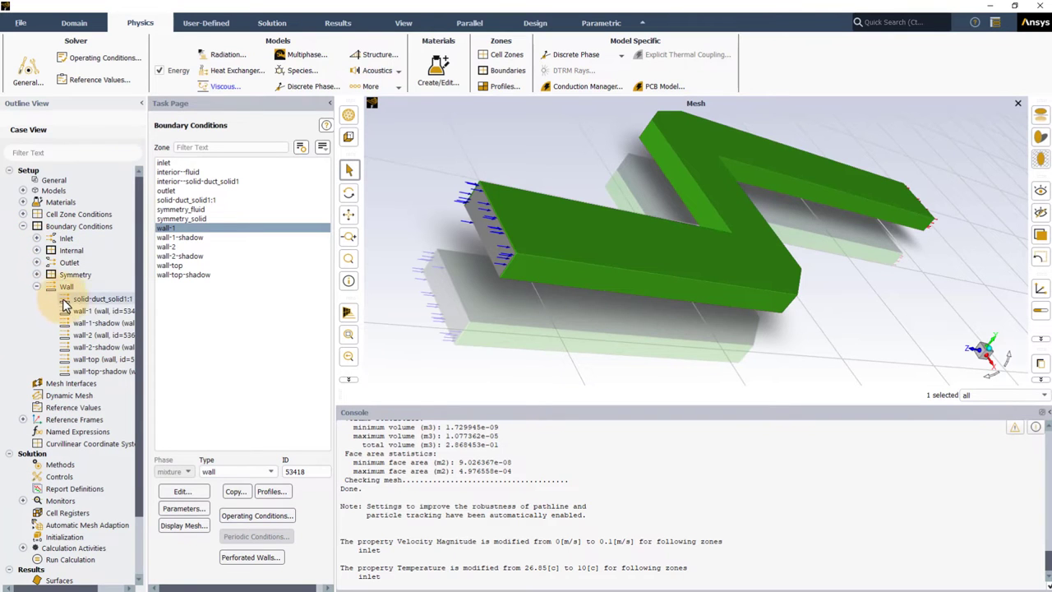
drag(146, 346, 200, 347)
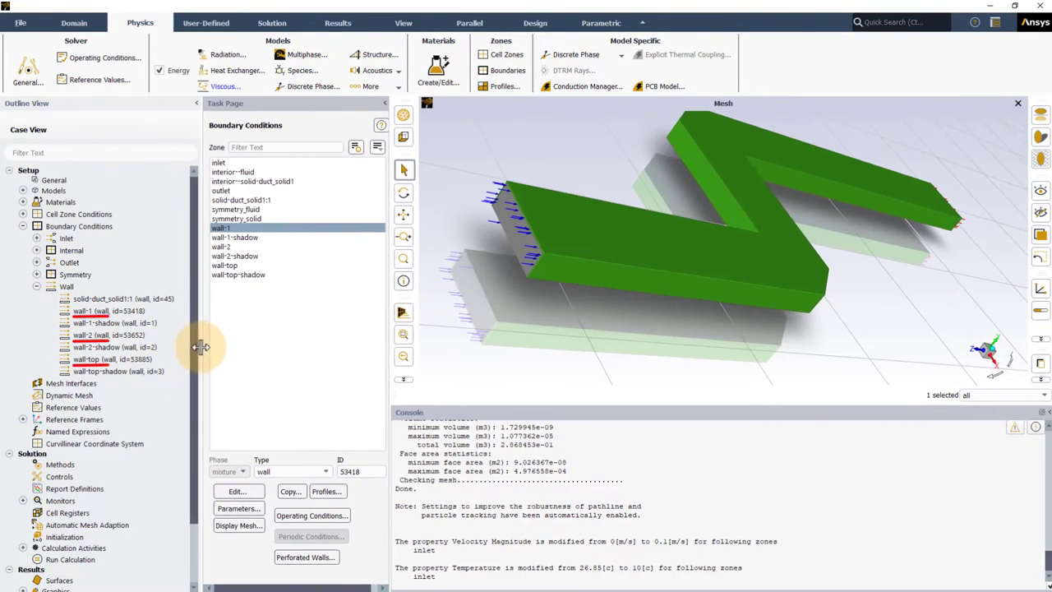
ctrl+click(127, 337)
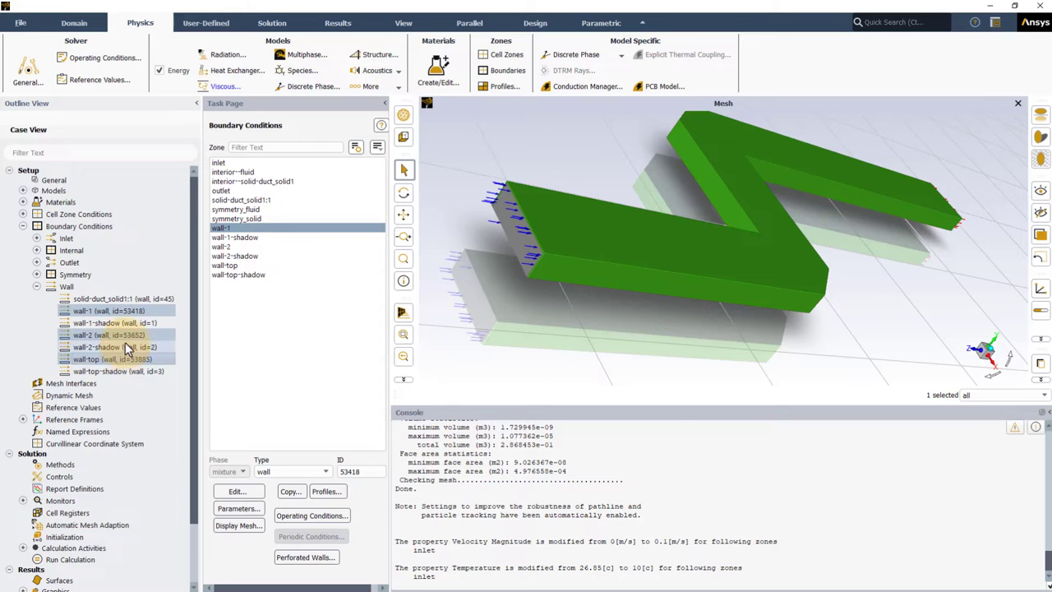
Step: Multi-edit the selected walls as coupled aluminum walls, then check symmetry_fluid and symmetry_solid types
right_click(133, 338)
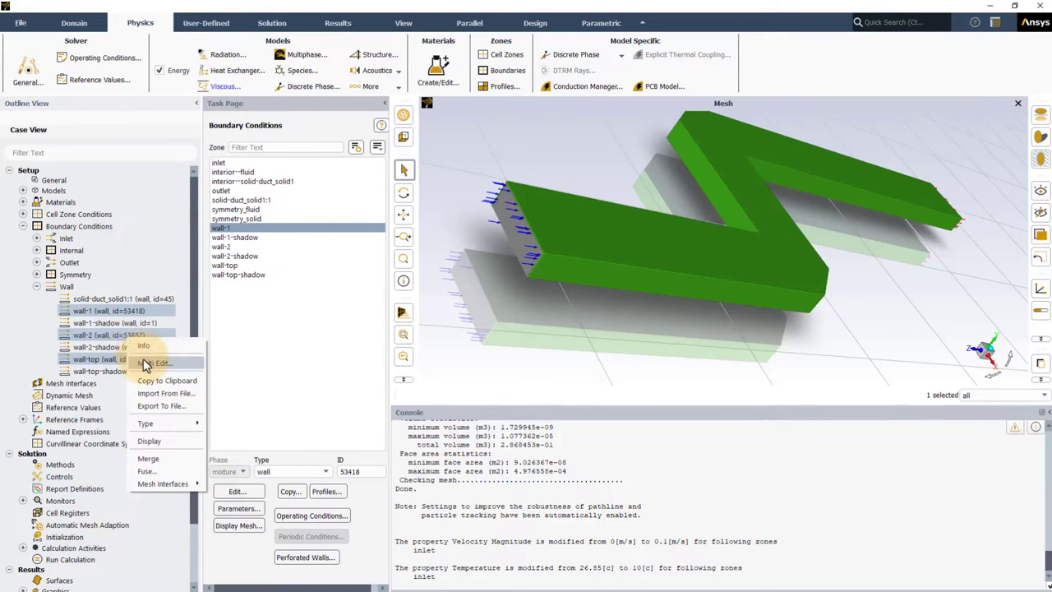
click(148, 362)
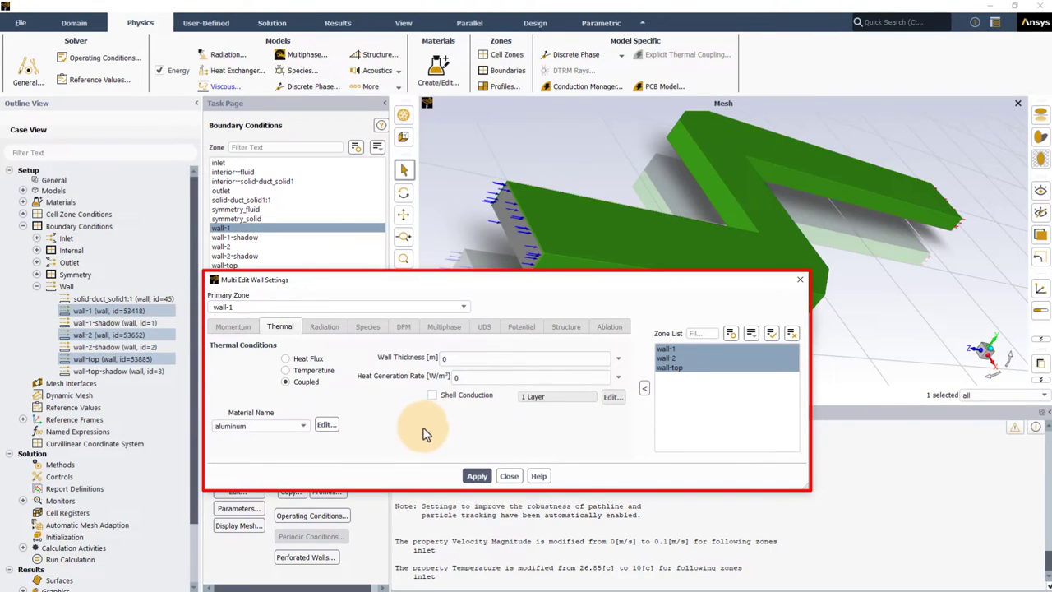
click(477, 477)
click(508, 476)
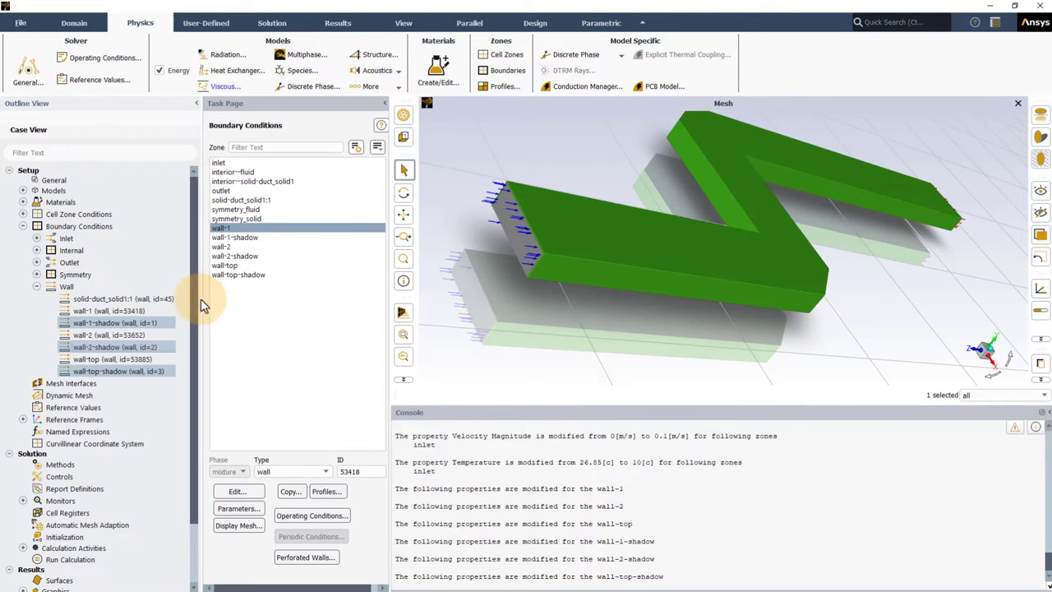
click(246, 209)
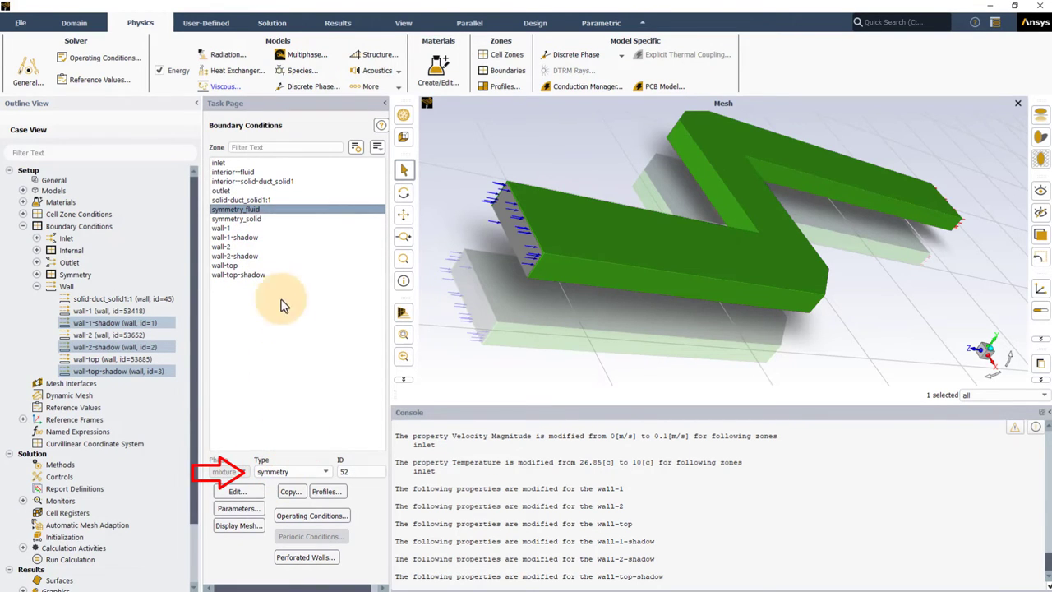
click(267, 219)
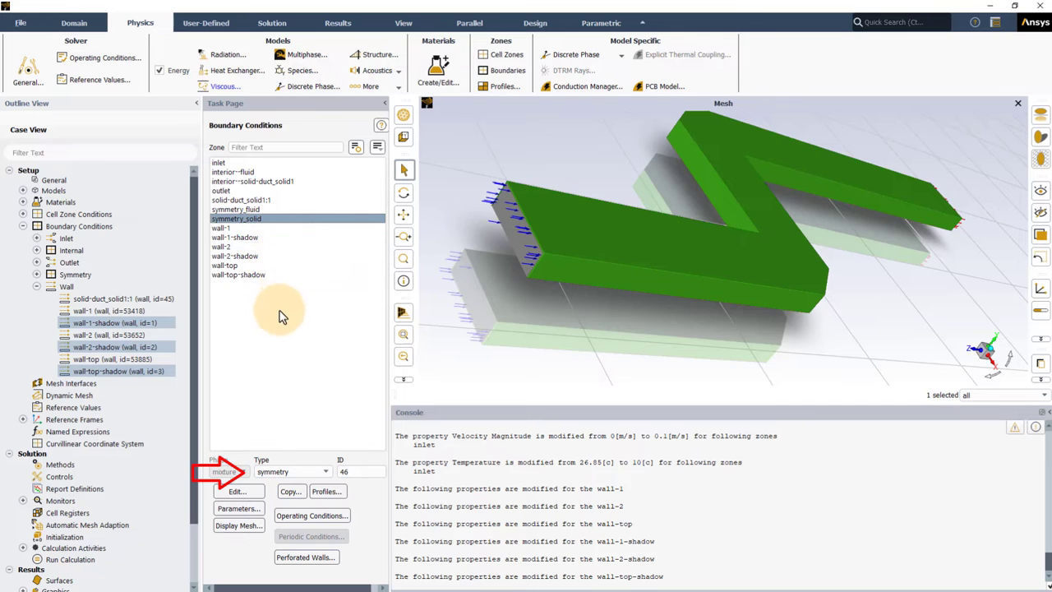
Step: Create an area-weighted average surface report named 'pressure' on the inlet
click(271, 24)
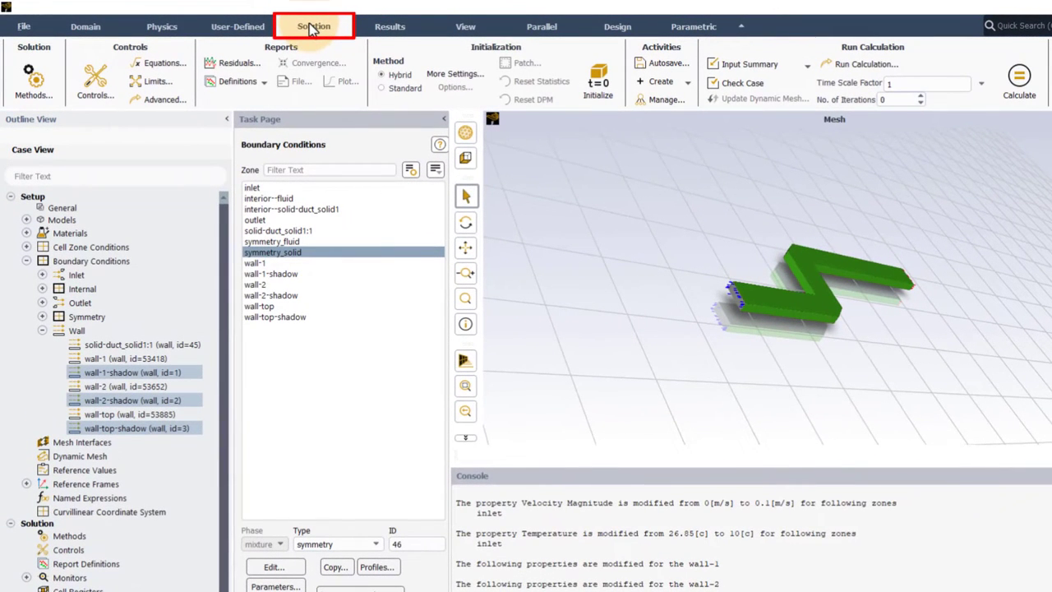
click(254, 82)
mouse_move(227, 115)
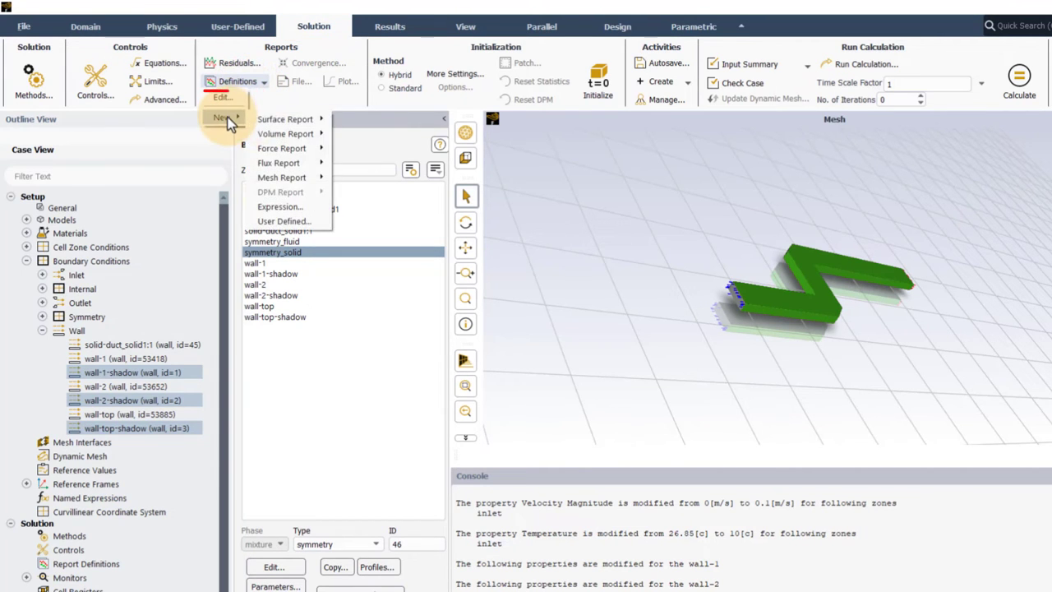
mouse_move(267, 120)
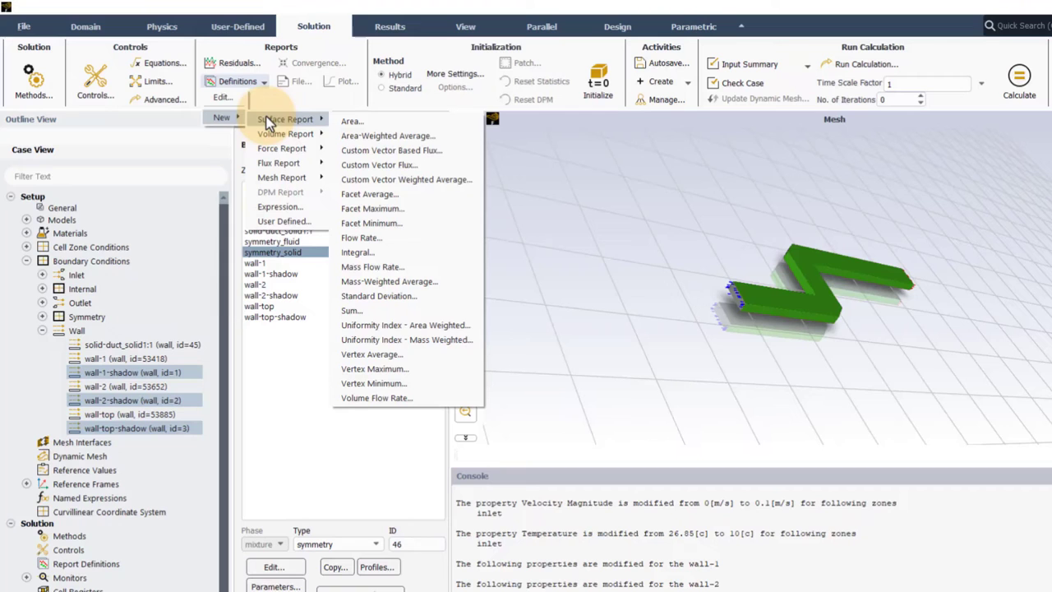
click(386, 136)
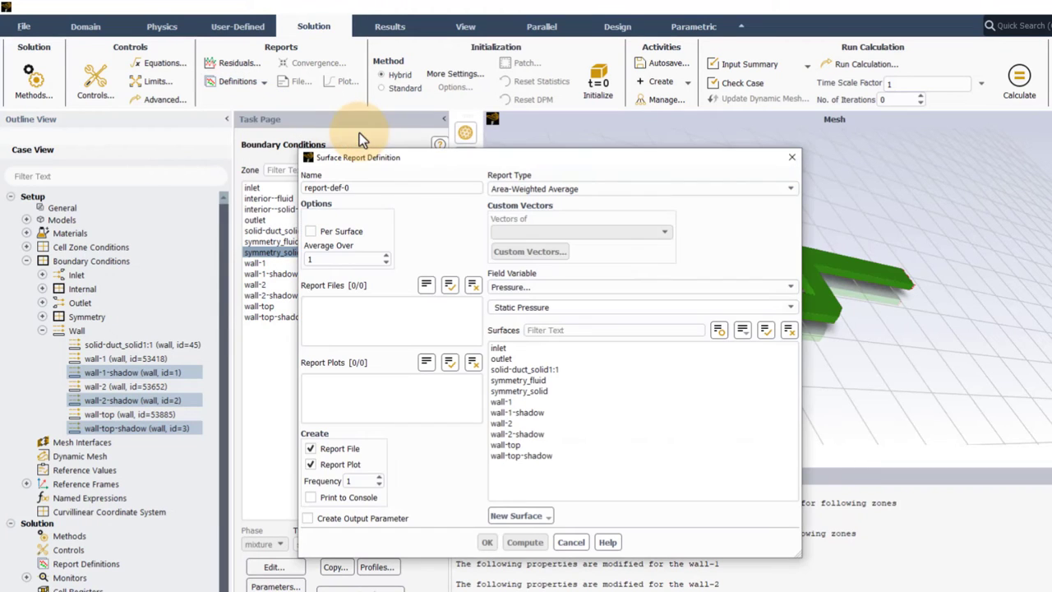
drag(375, 187, 305, 187)
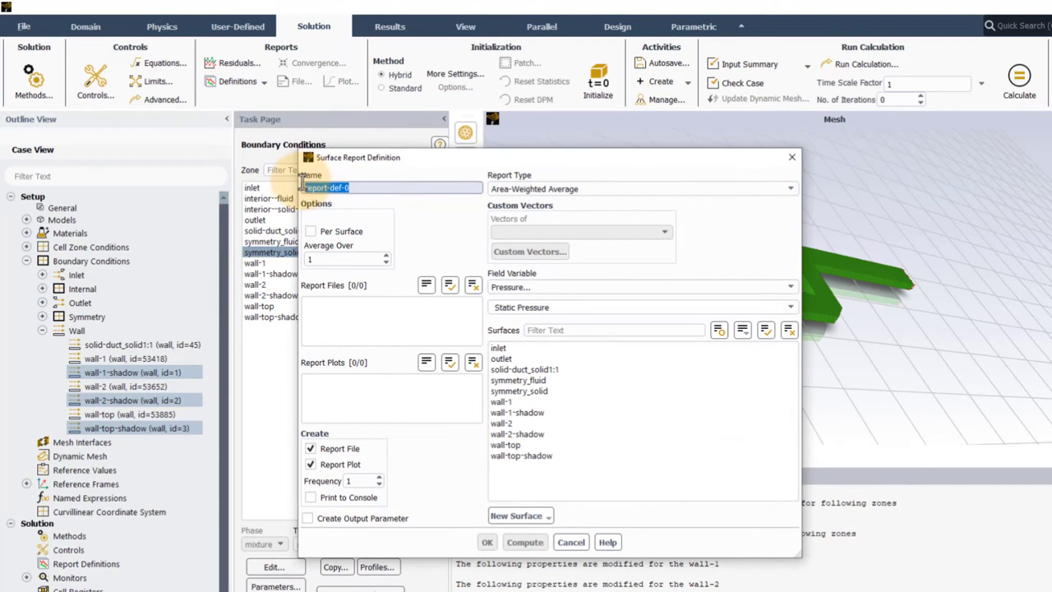
key(BackSpace)
text(pressure)
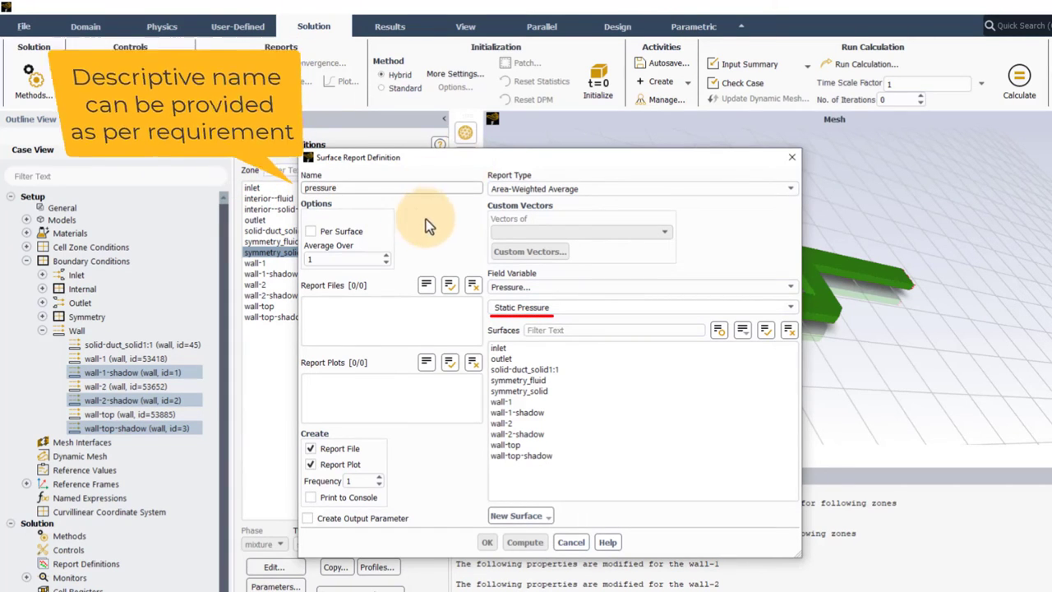
click(513, 349)
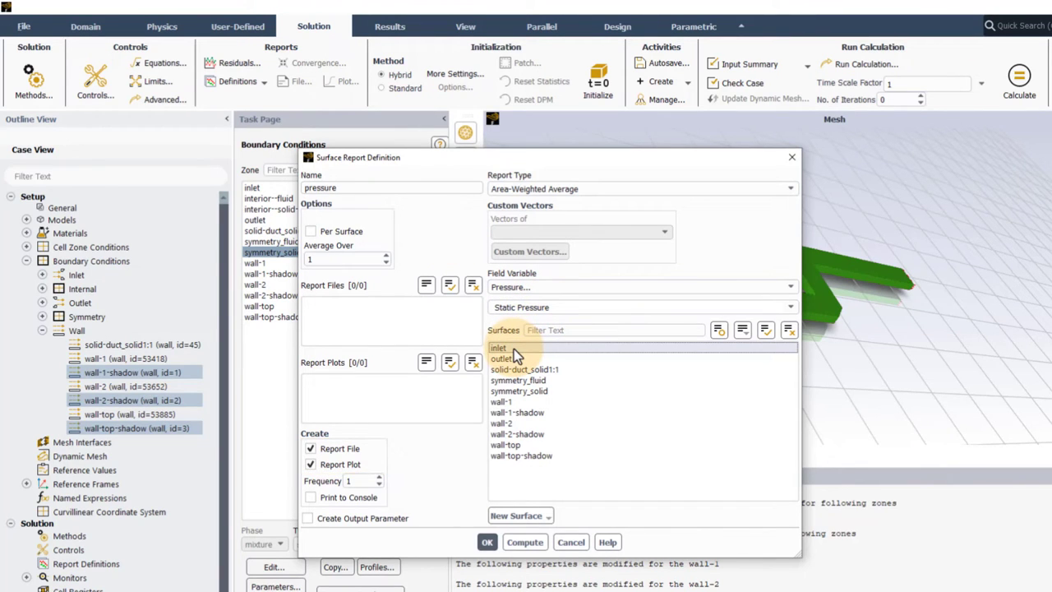
click(493, 544)
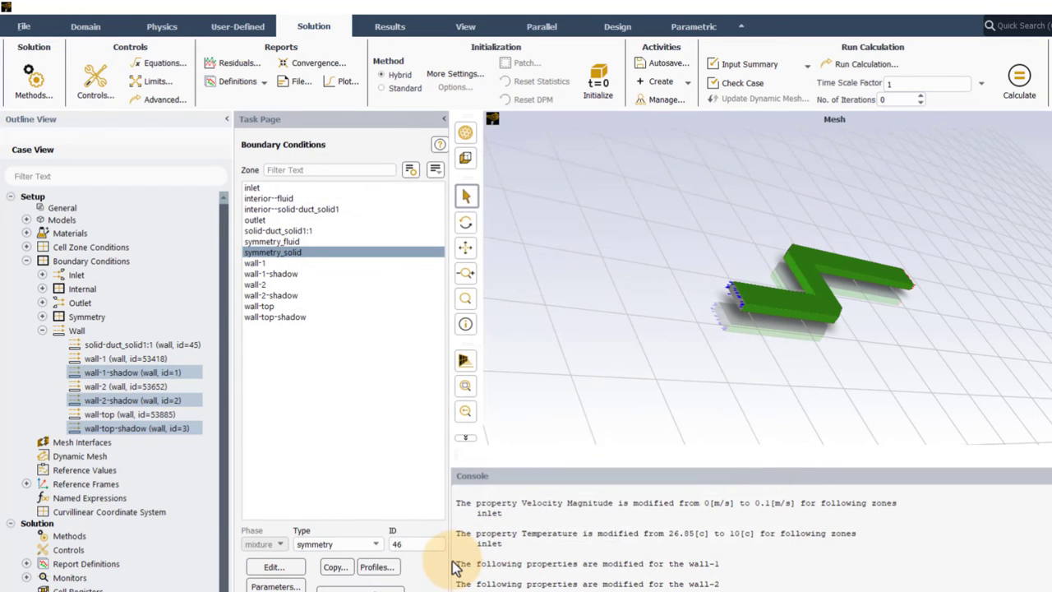
Step: Create a mass-weighted average Temperature surface report named 'temperature' on the outlet
click(234, 81)
mouse_move(238, 121)
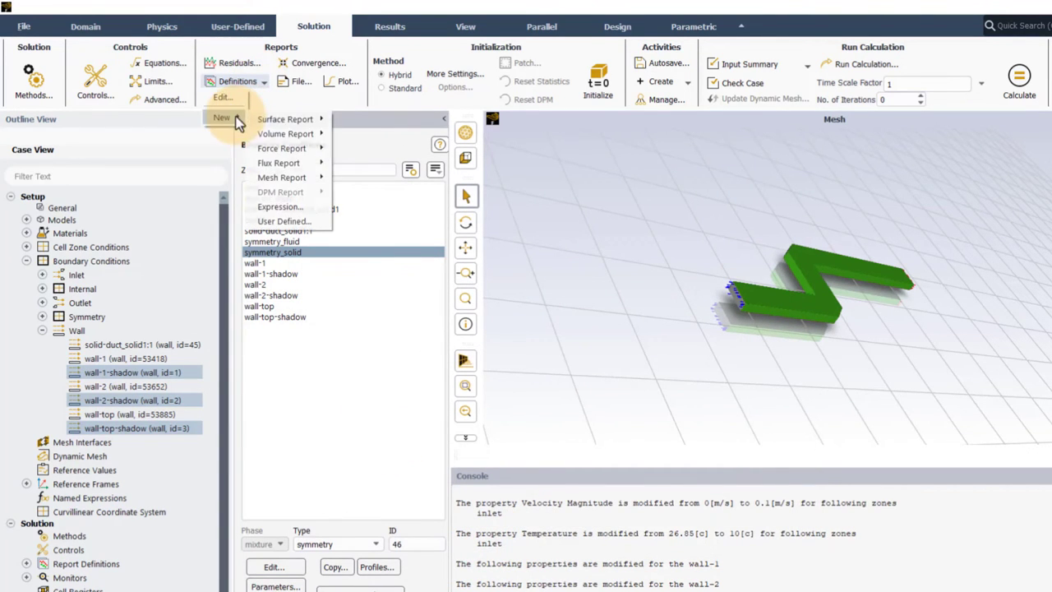
mouse_move(273, 122)
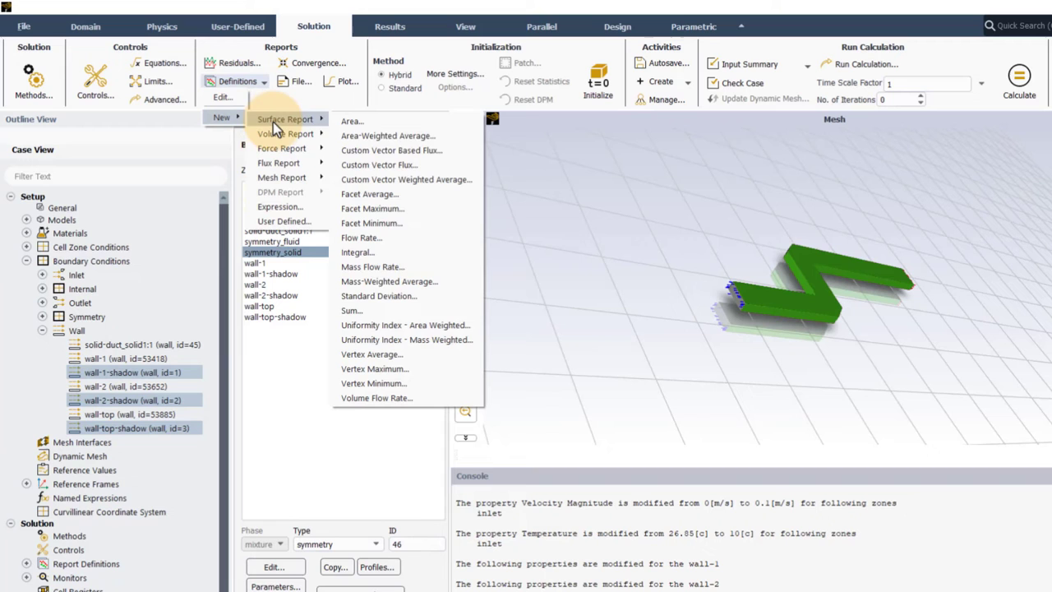
click(390, 282)
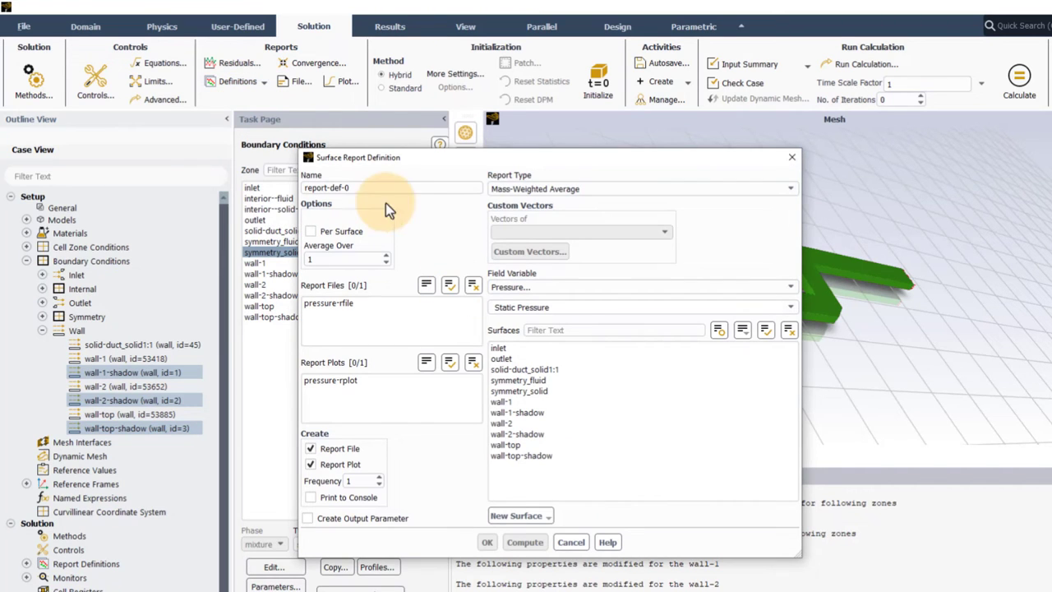
drag(364, 187, 304, 187)
key(BackSpace)
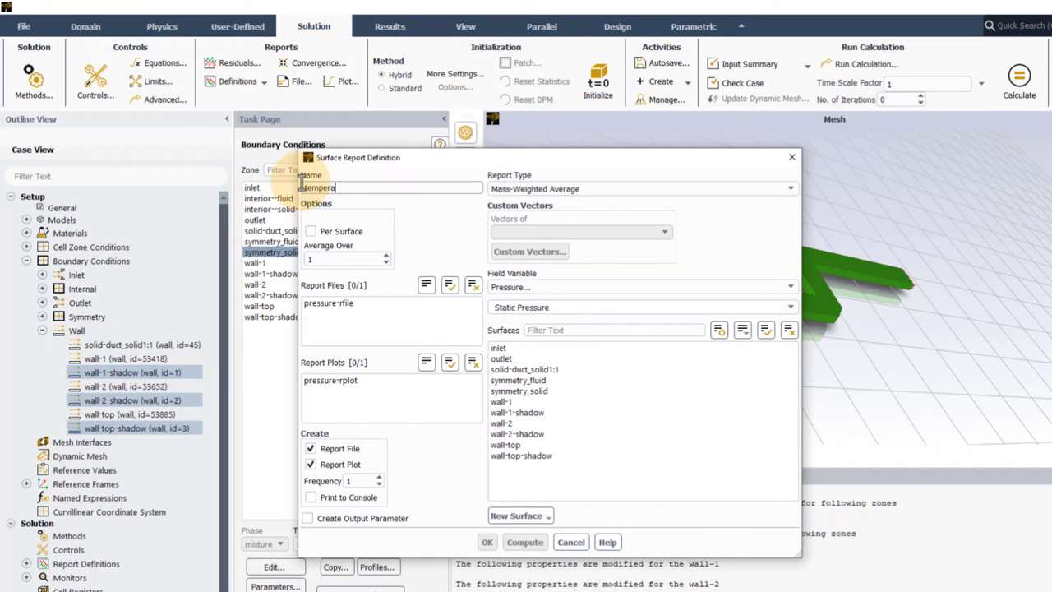
text(temperature)
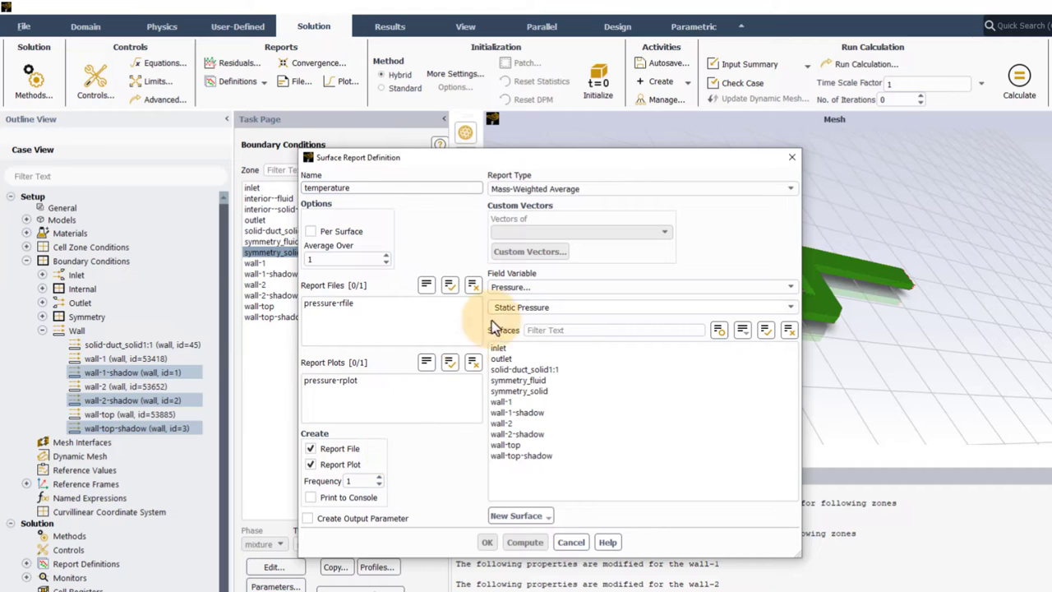
click(533, 291)
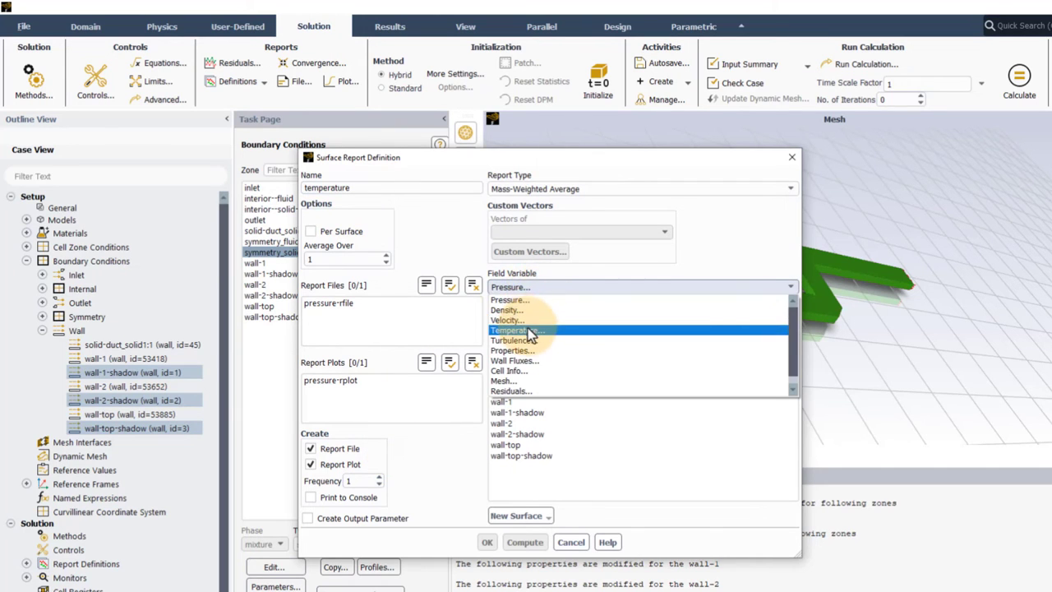
click(532, 331)
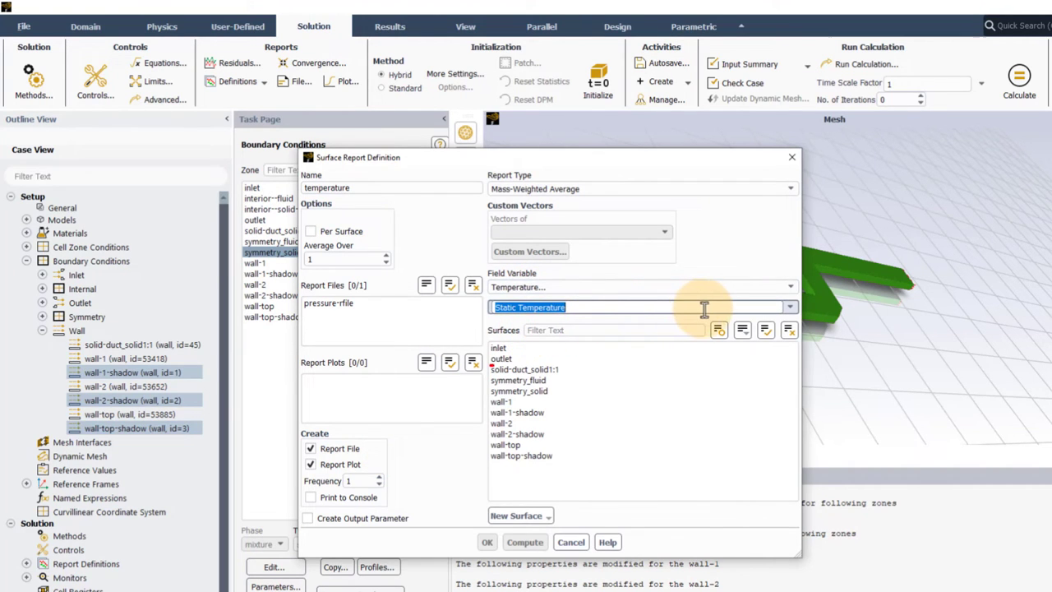
click(555, 364)
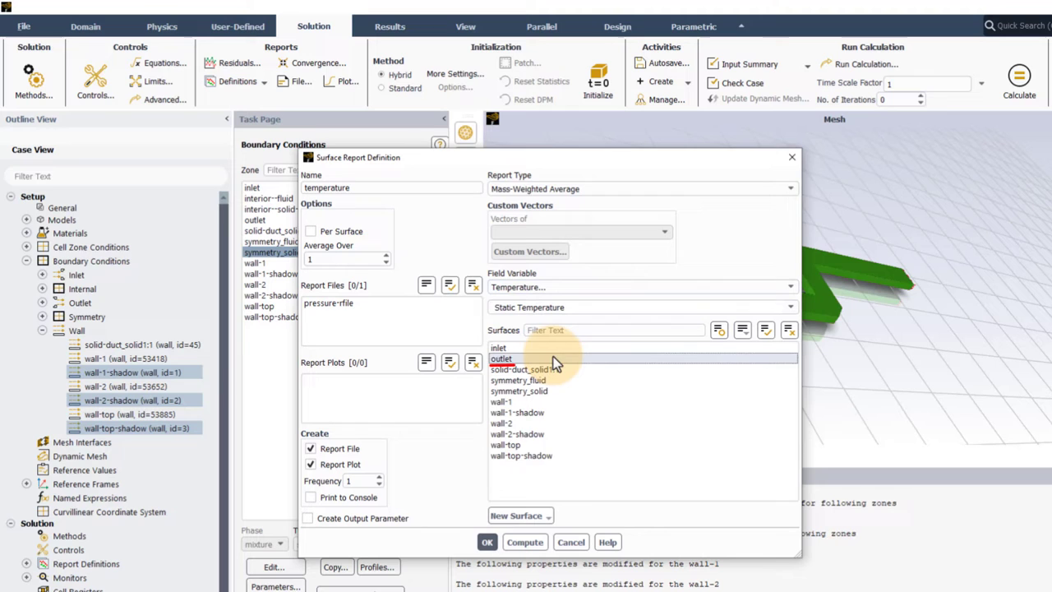
click(488, 542)
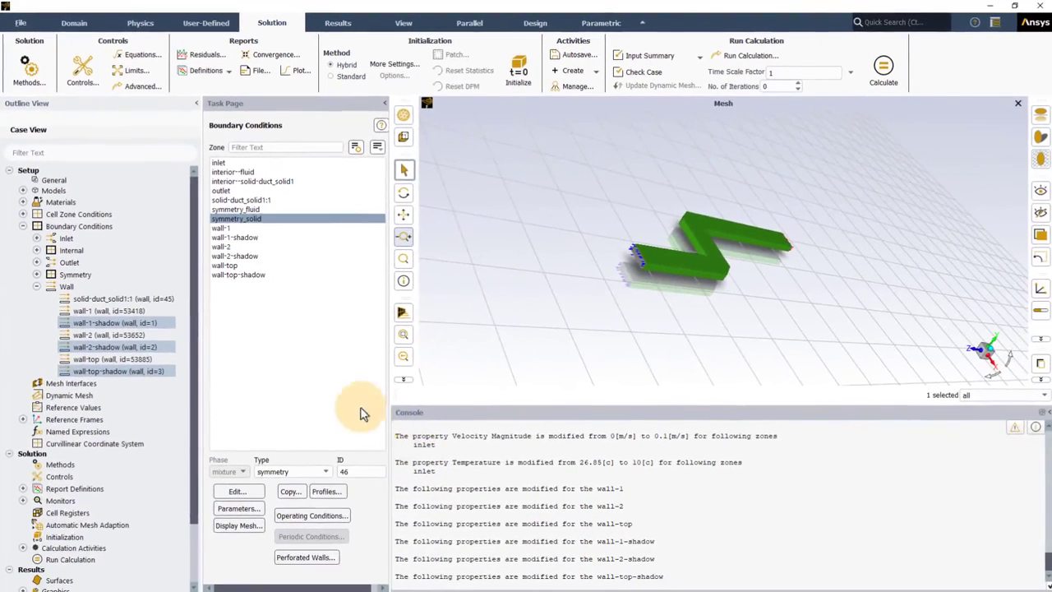
Step: Hybrid-initialize the flow field and run the solution for 300 iterations
click(519, 77)
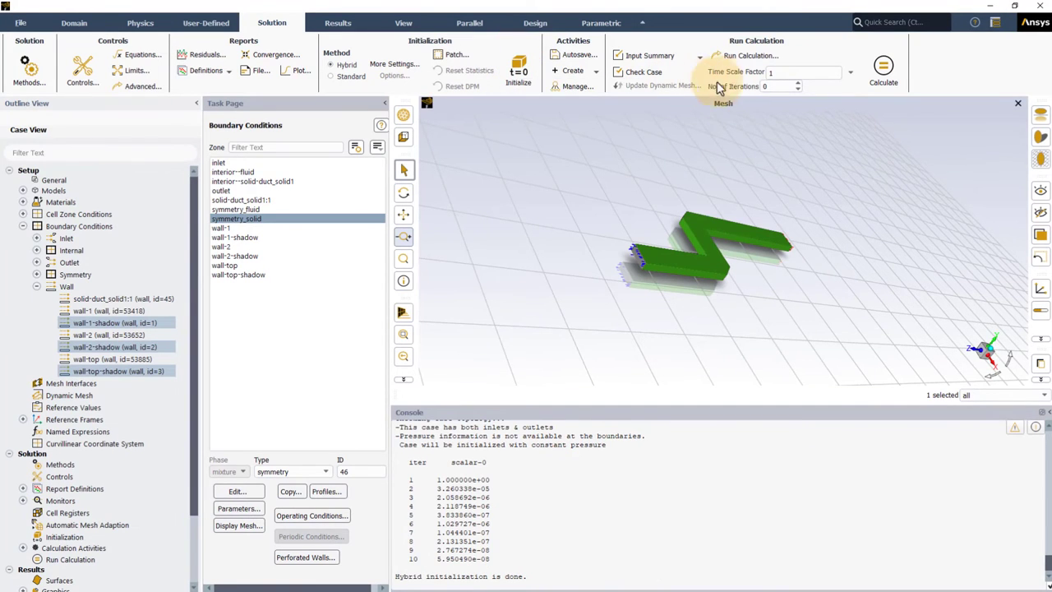
text(300)
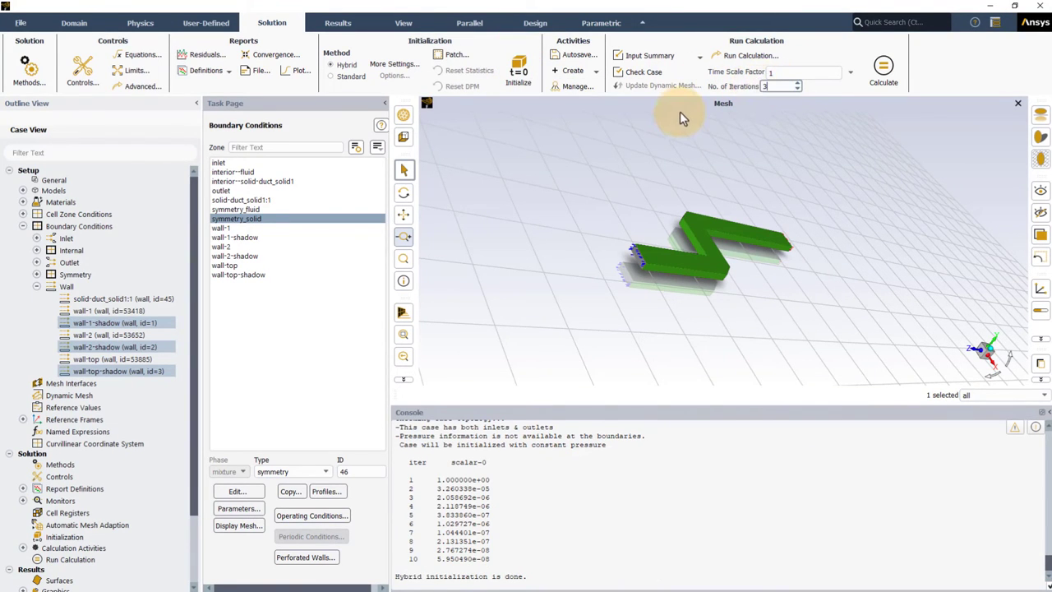
click(883, 82)
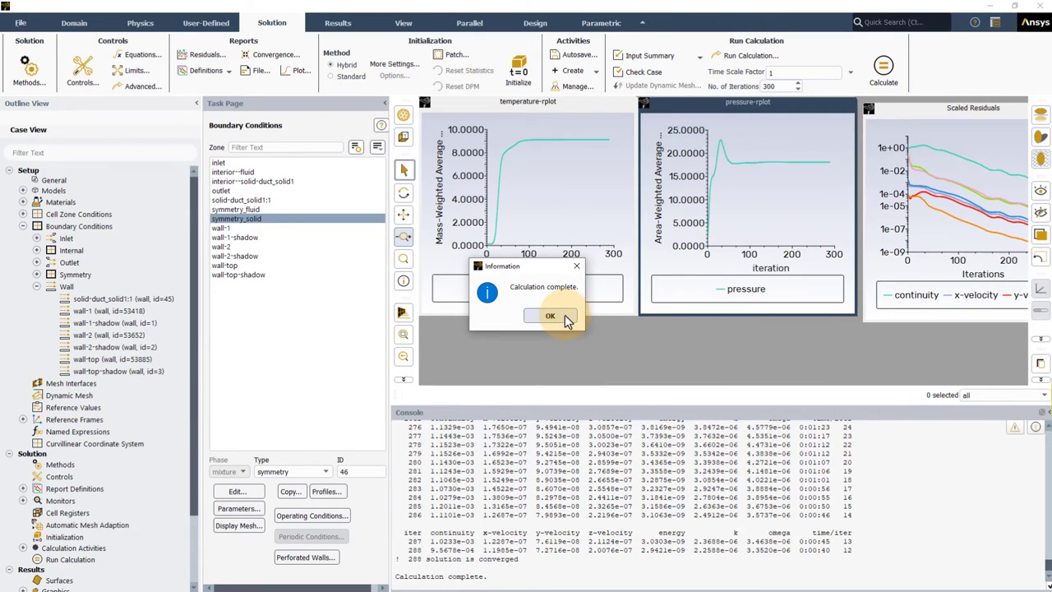
Step: Switch the plots to Tabbed View and browse the residuals, pressure and temperature plots
click(565, 317)
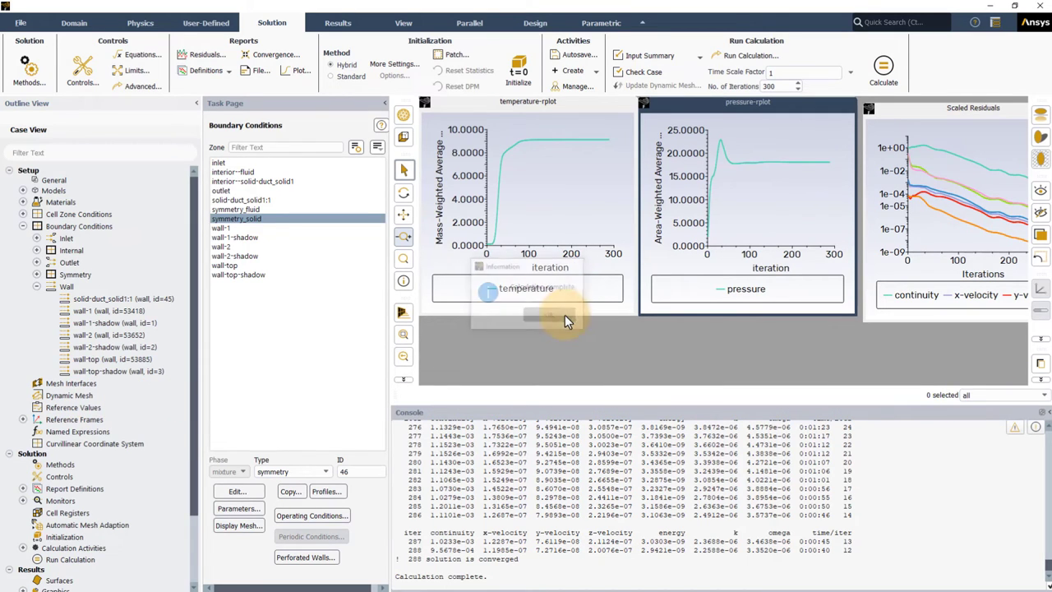
right_click(783, 106)
click(809, 114)
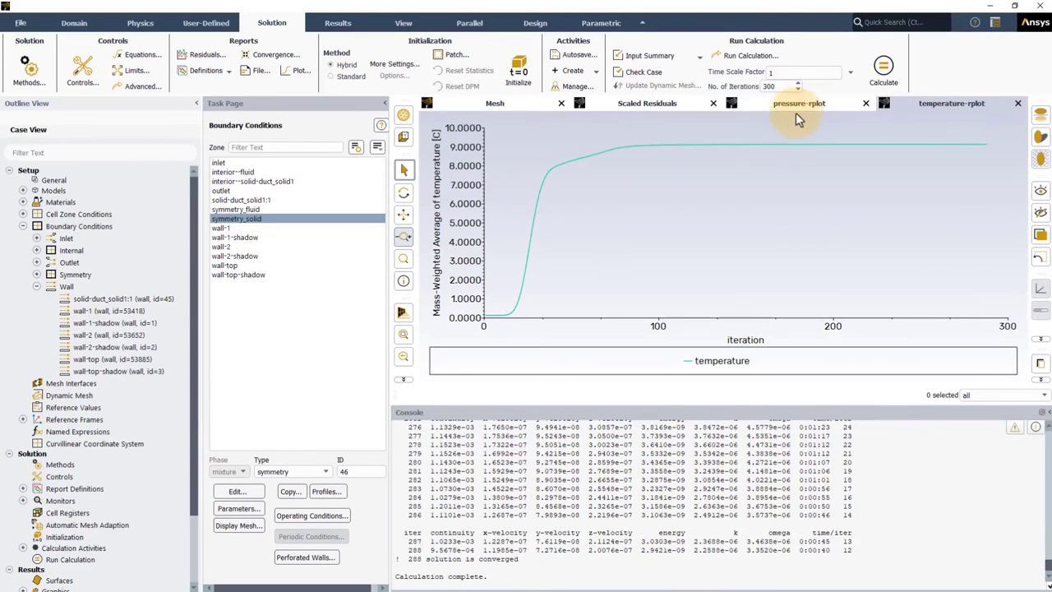
click(667, 106)
click(794, 106)
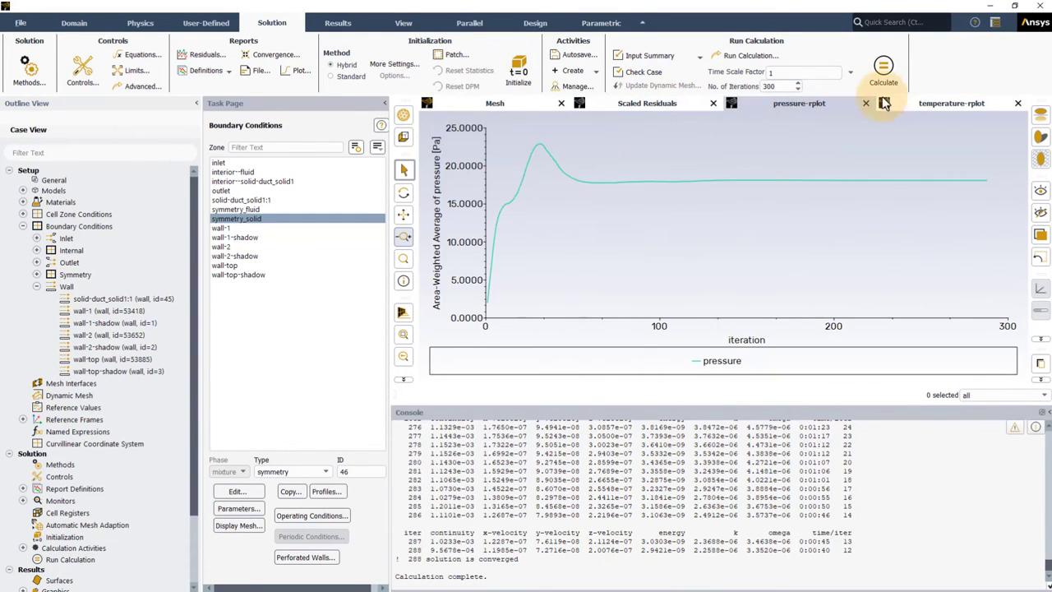
click(928, 104)
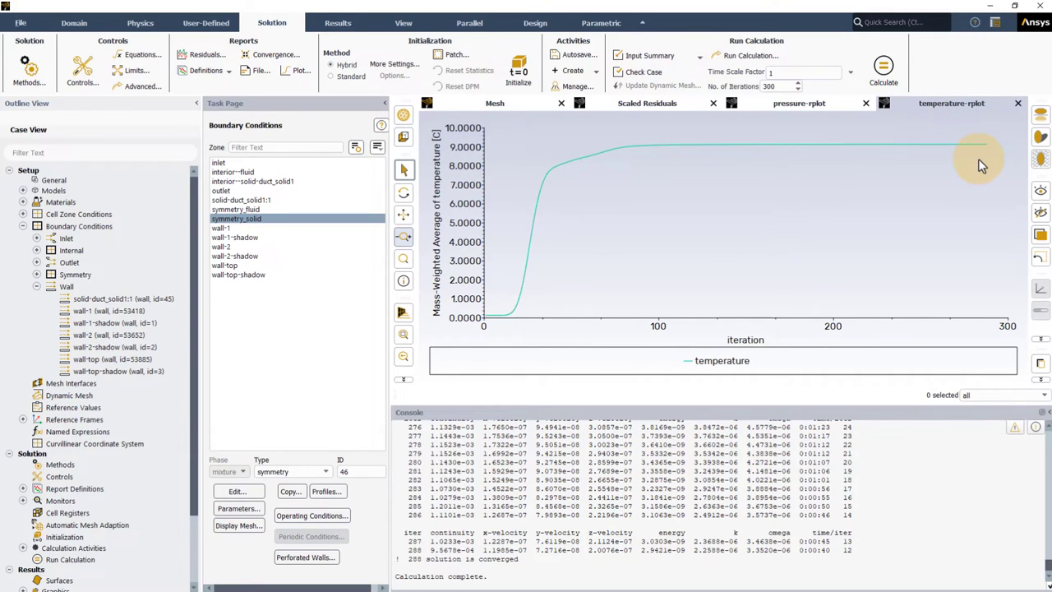
Step: Compute a mass flow rate flux report for the inlet and outlet boundaries
mouse_move(978, 161)
click(336, 23)
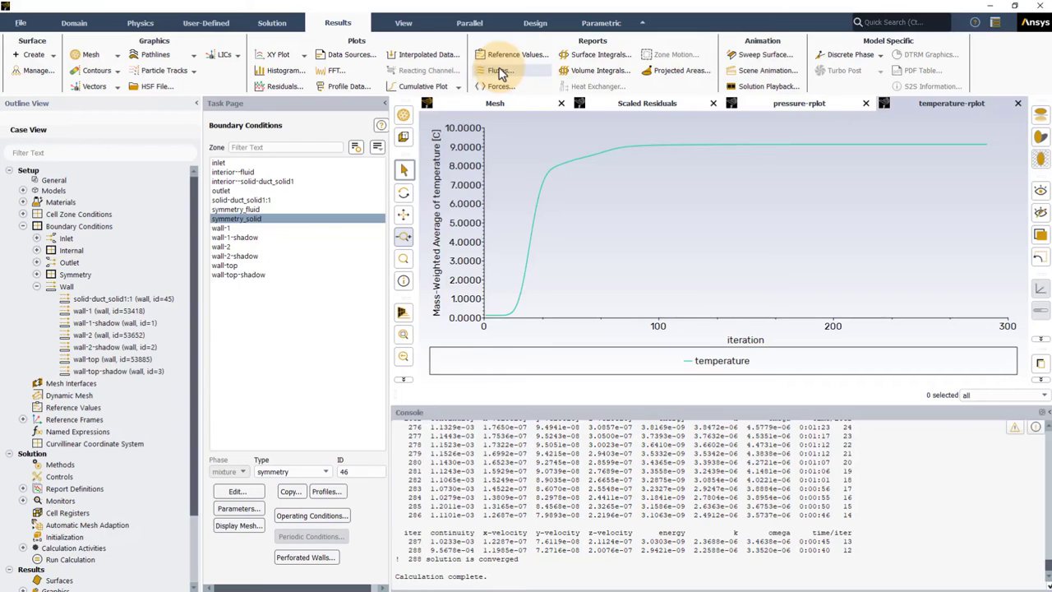
click(530, 73)
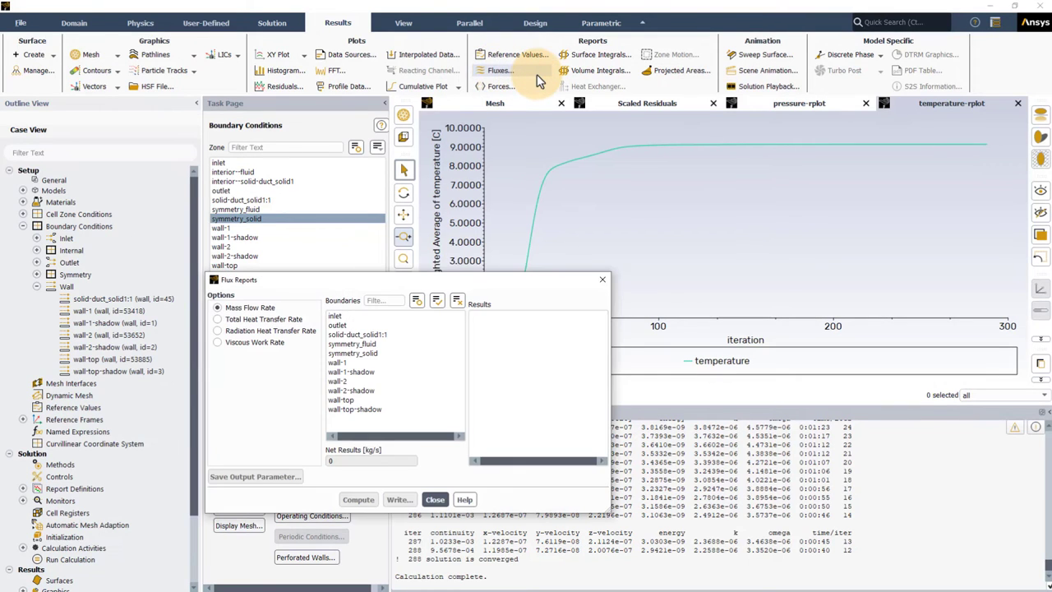
drag(443, 286, 465, 178)
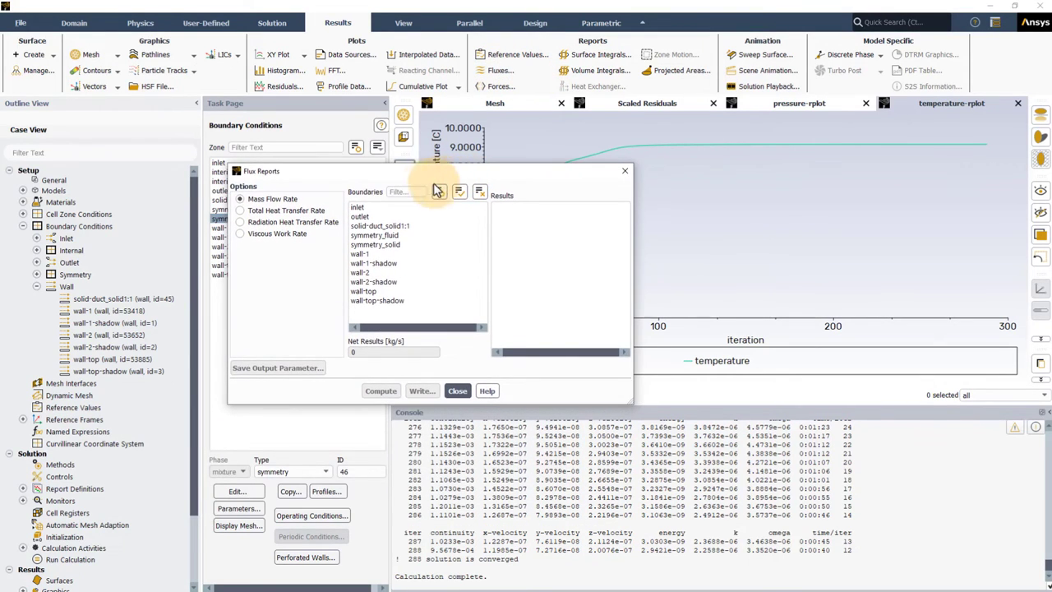
click(393, 209)
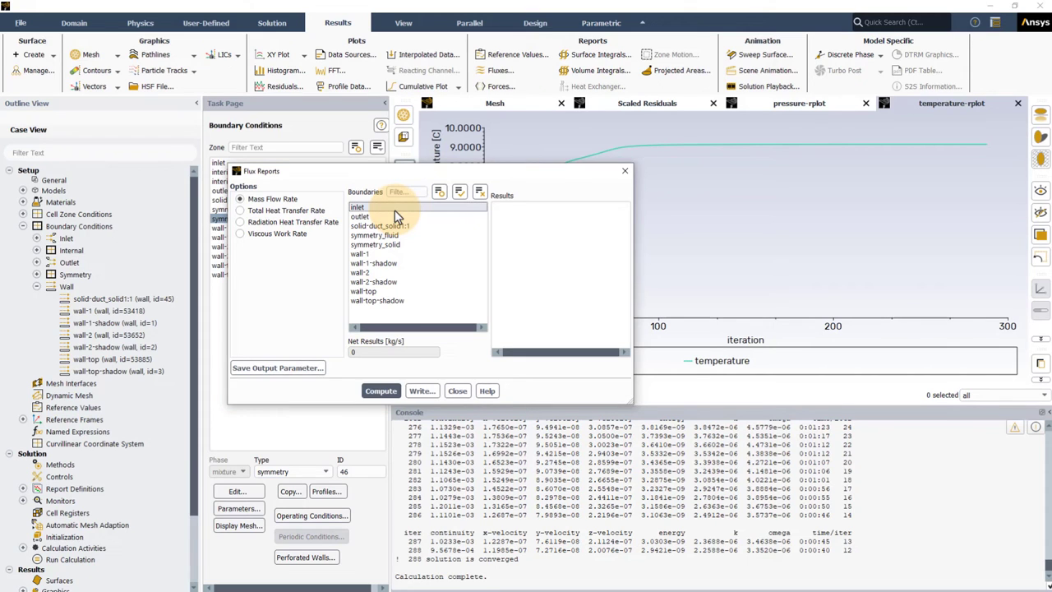
click(481, 217)
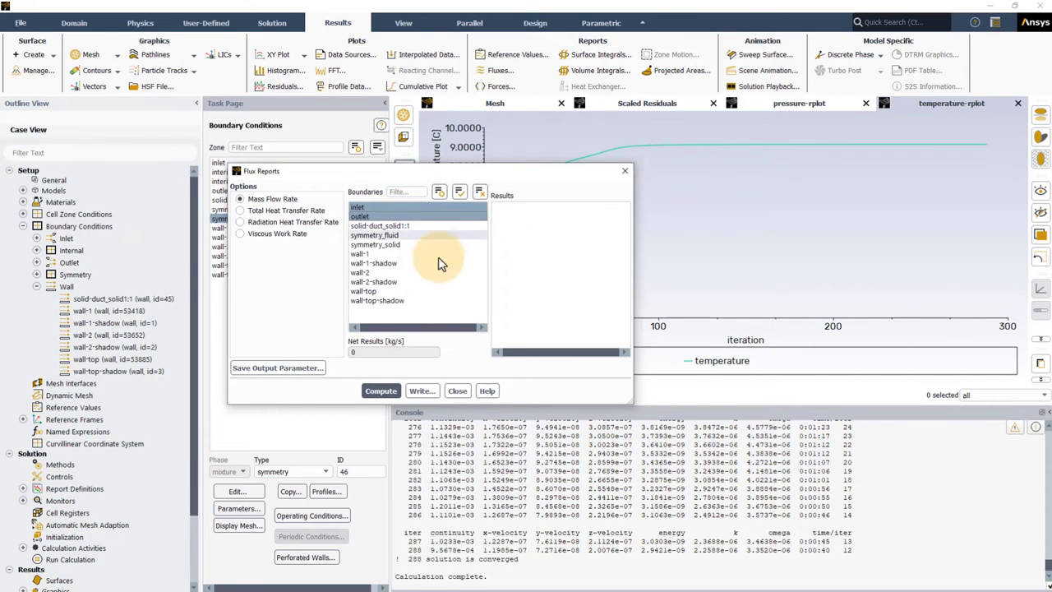
click(381, 393)
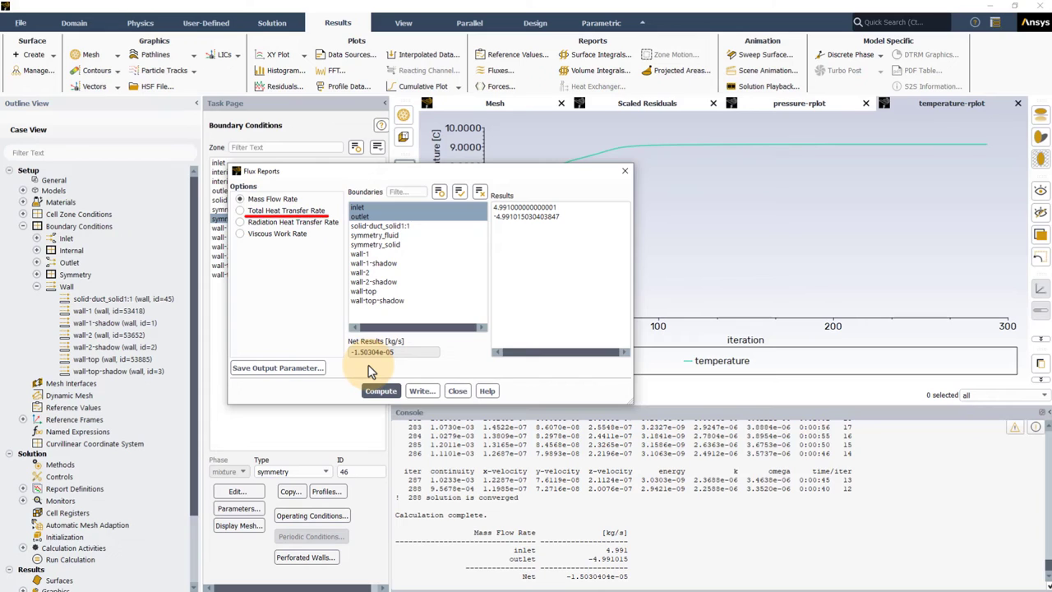
Step: Compute the total heat transfer rate for inlet, outlet and solid-duct_solid1:1, netting 3.546 W
click(312, 218)
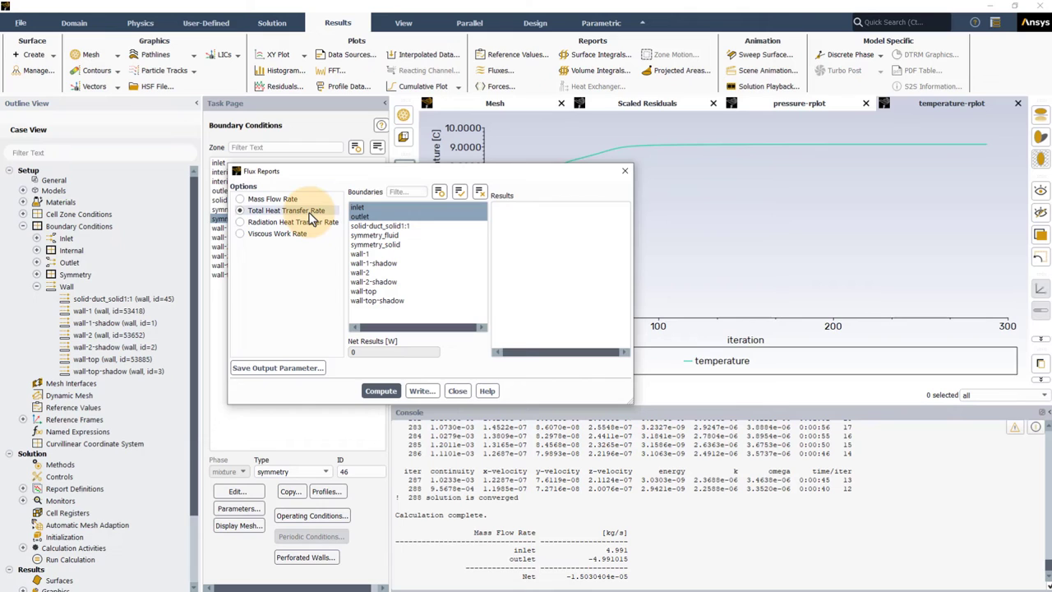
click(479, 192)
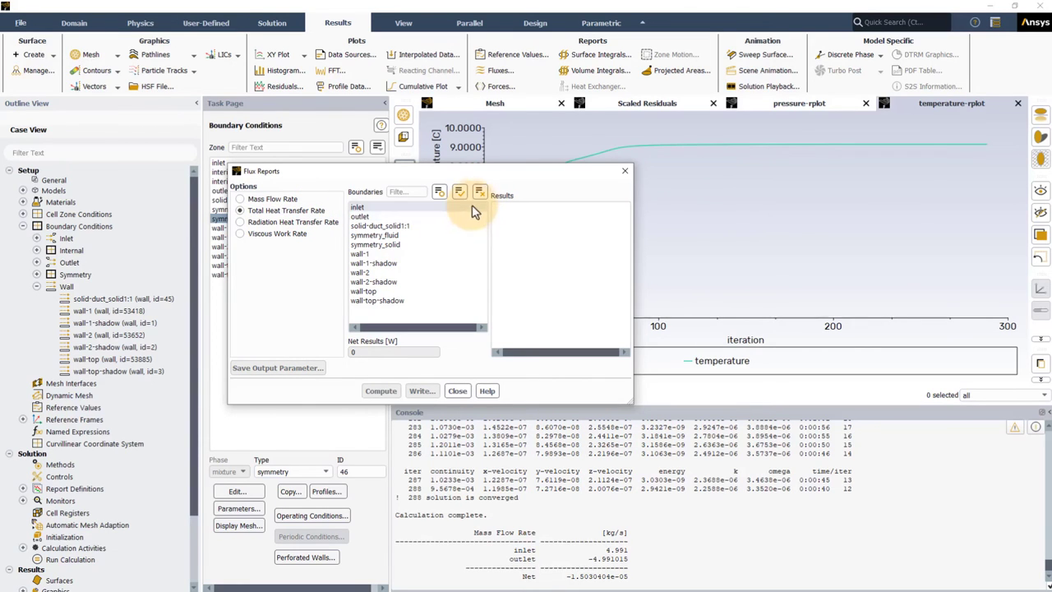
click(411, 207)
click(416, 226)
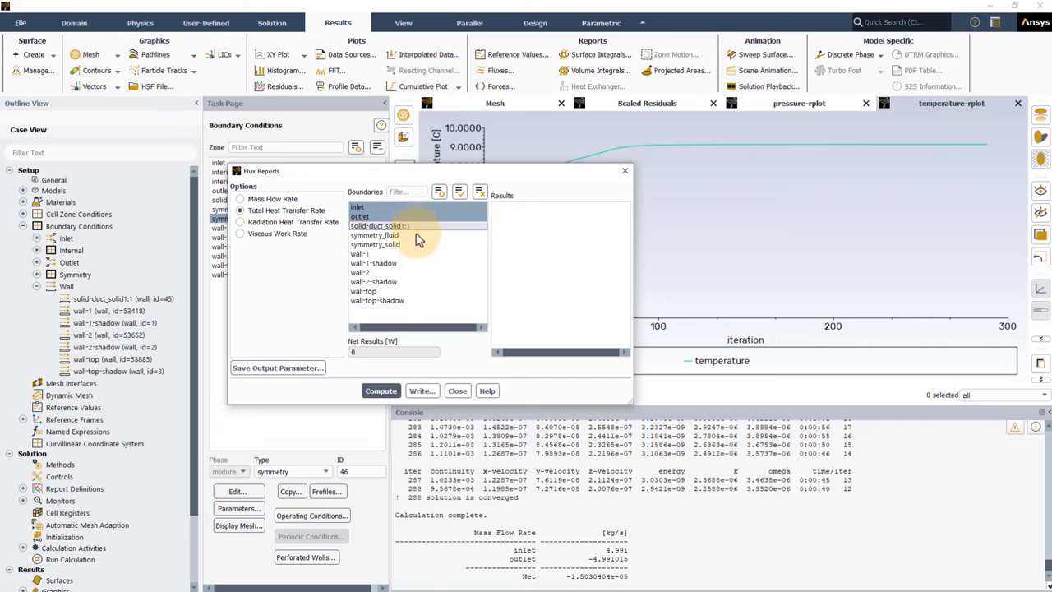
click(380, 391)
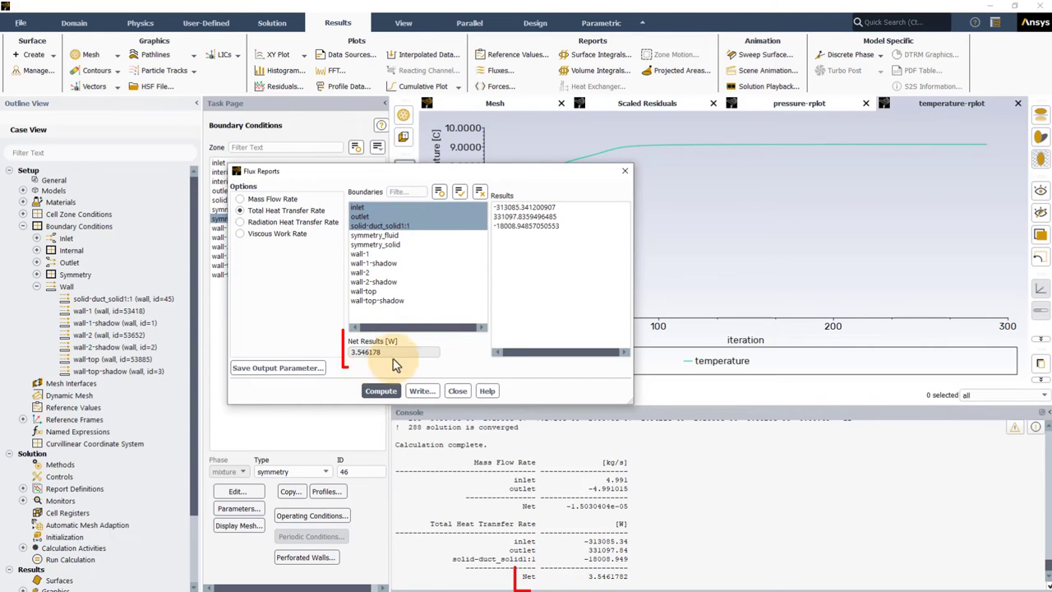
click(455, 391)
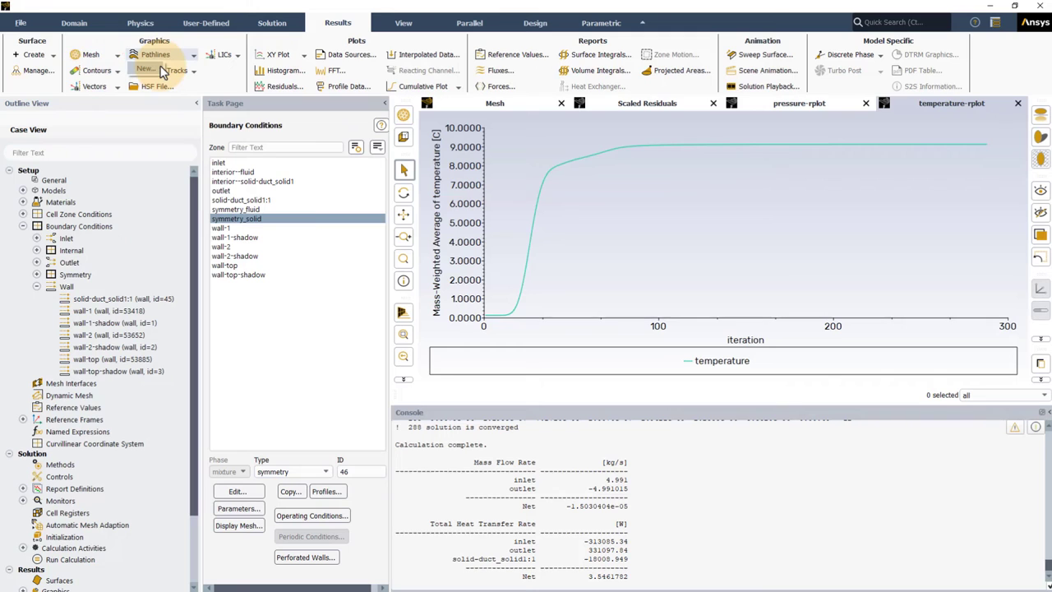
Step: Display new pathlines released from the inlet, coloured by particle time (0 to 98.69 s)
click(154, 72)
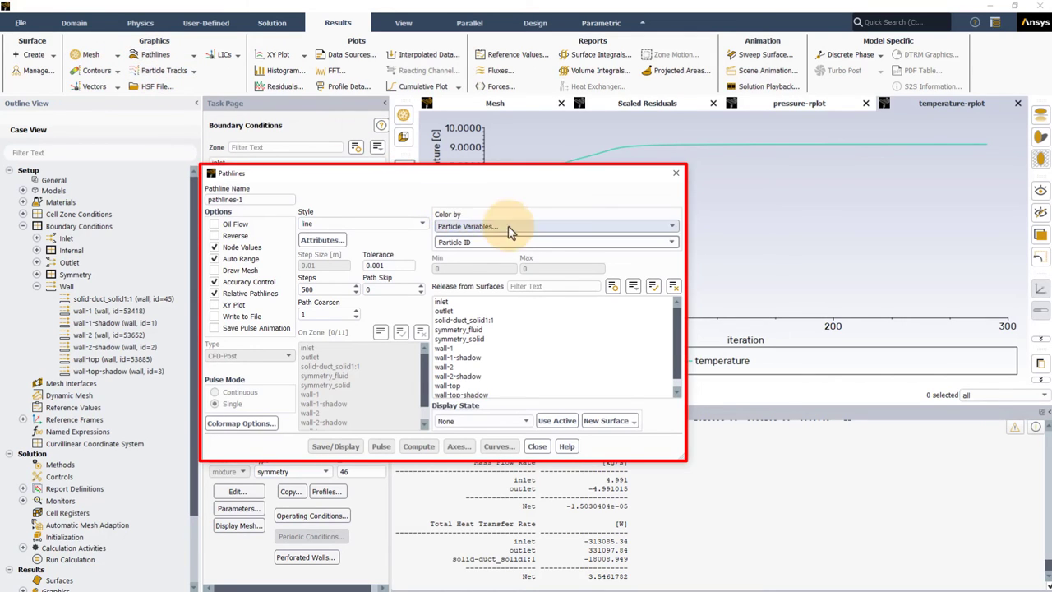
click(520, 243)
click(517, 258)
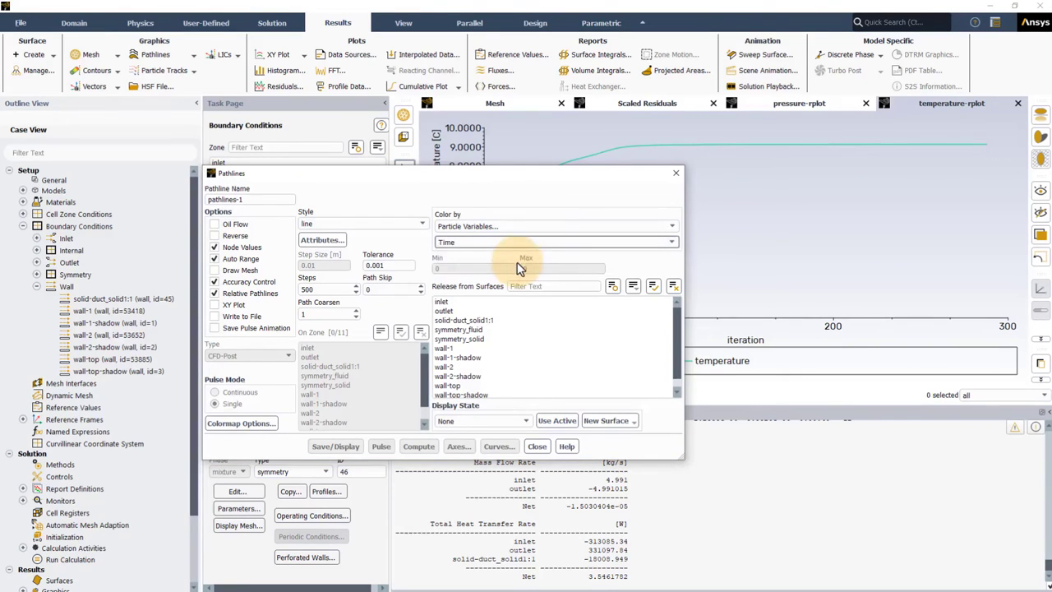
click(503, 302)
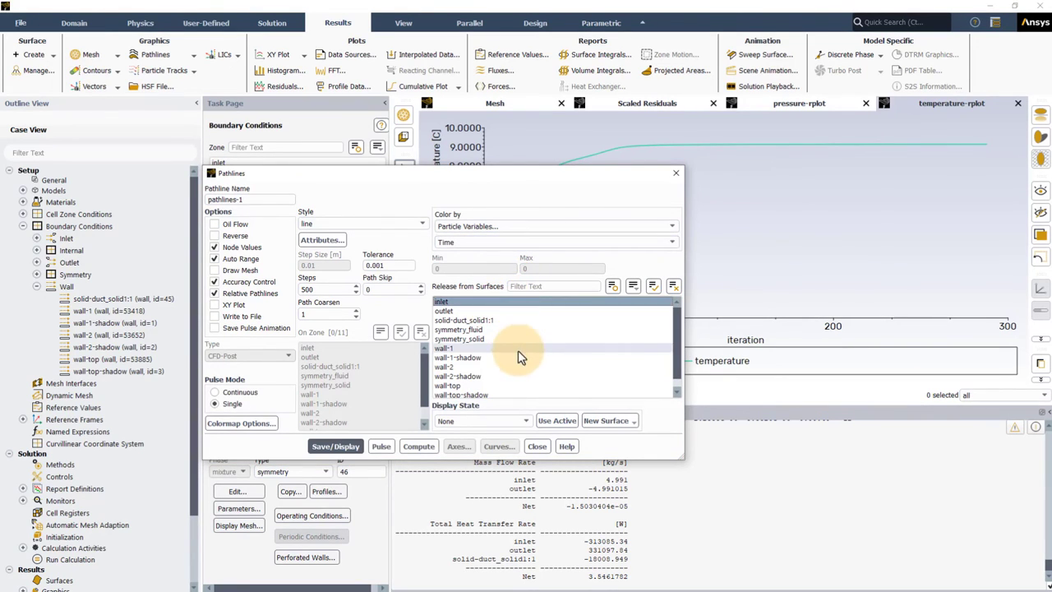
click(349, 446)
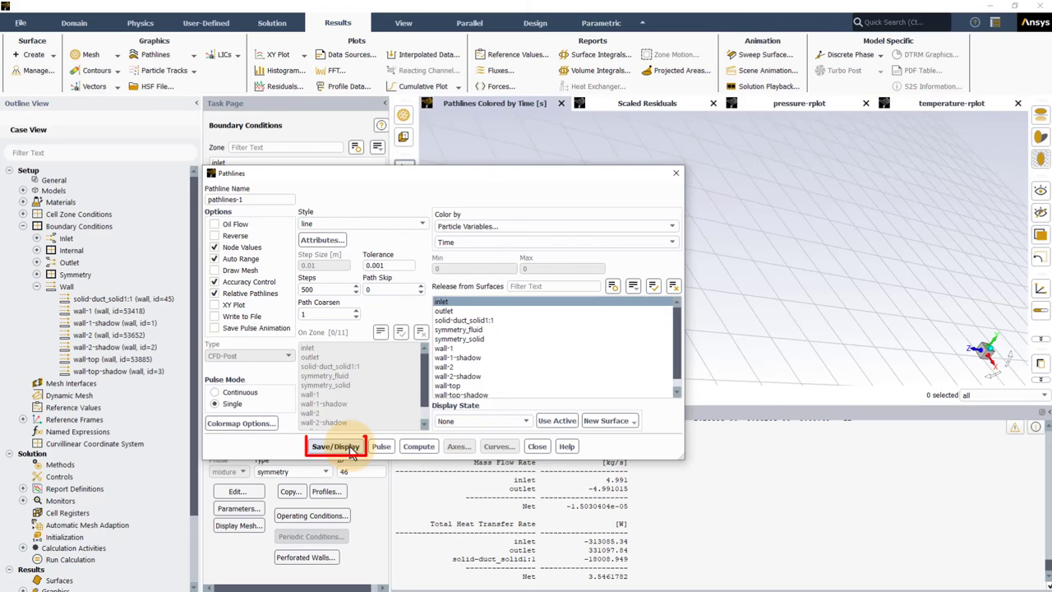
click(537, 445)
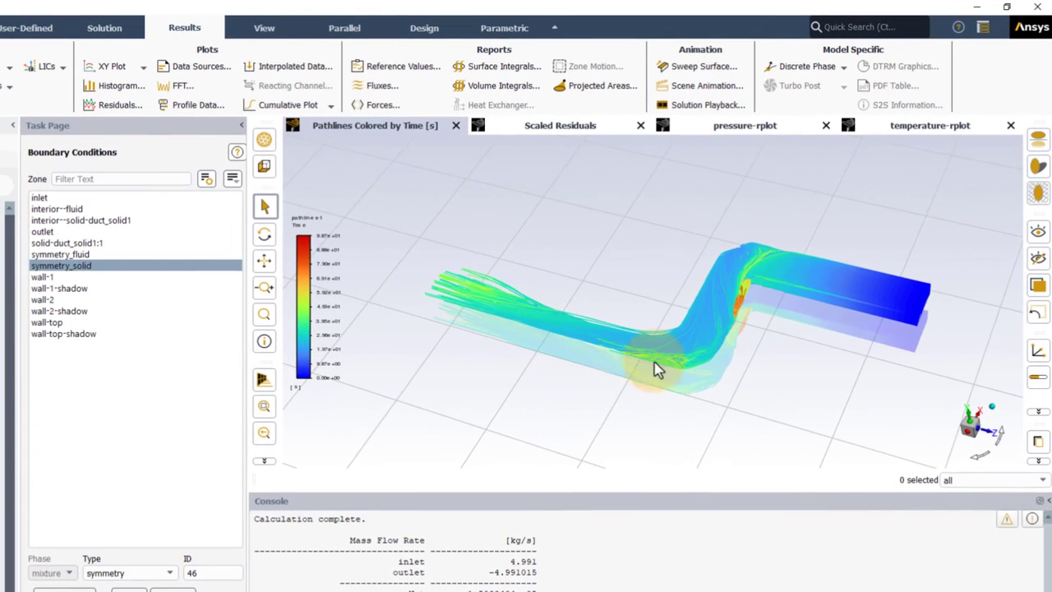
scroll(657, 366, up, 10)
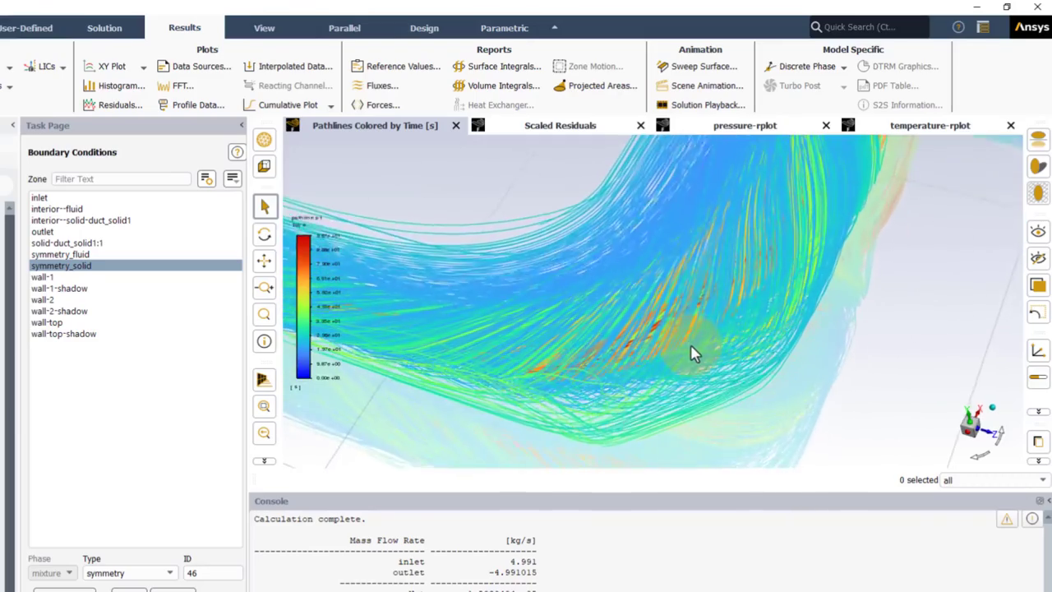
drag(690, 354, 746, 282)
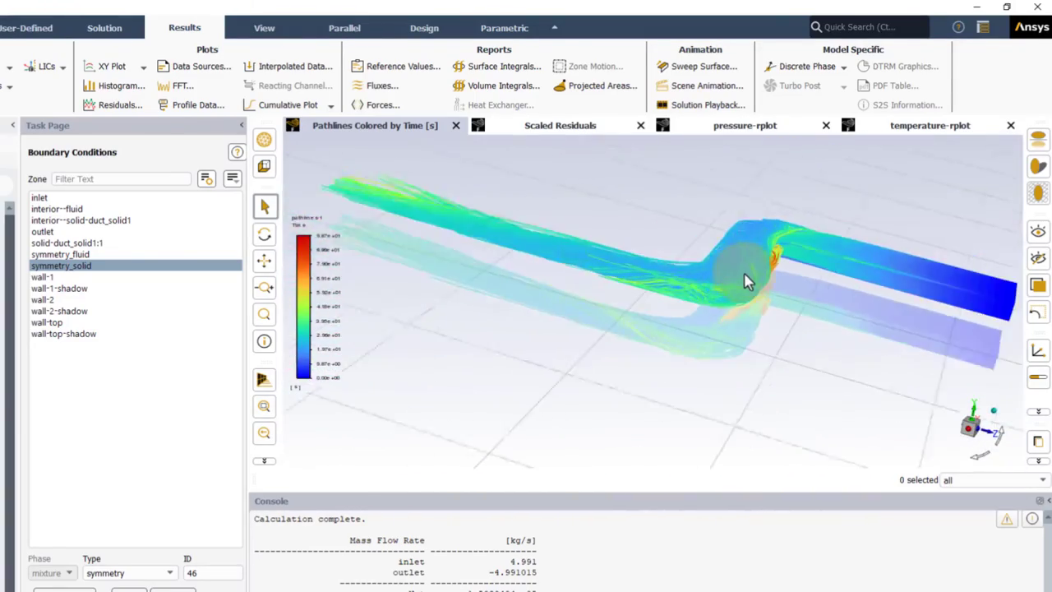
scroll(682, 252, up, 8)
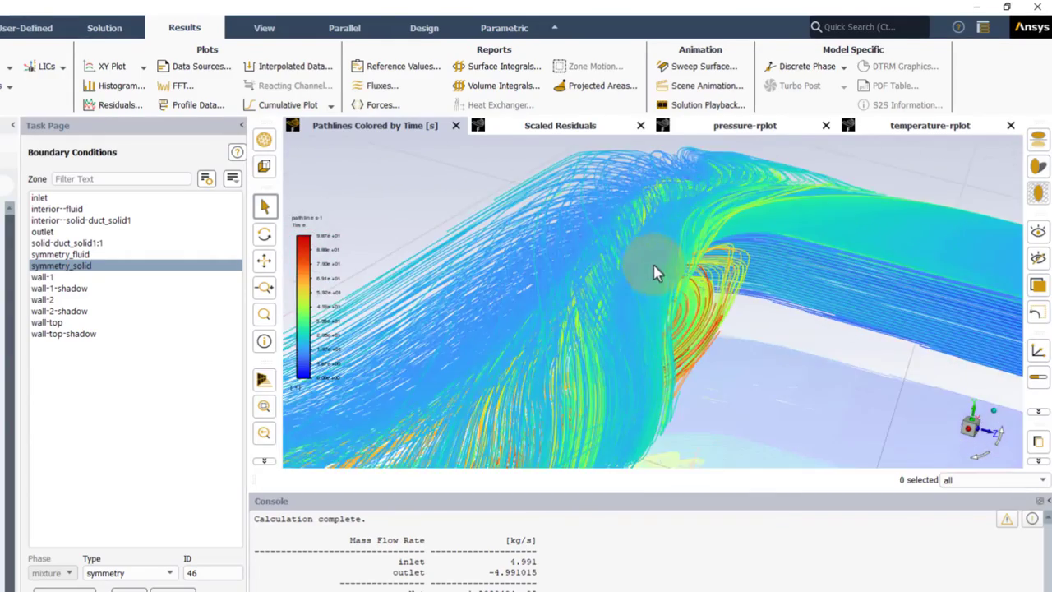
drag(654, 273, 550, 198)
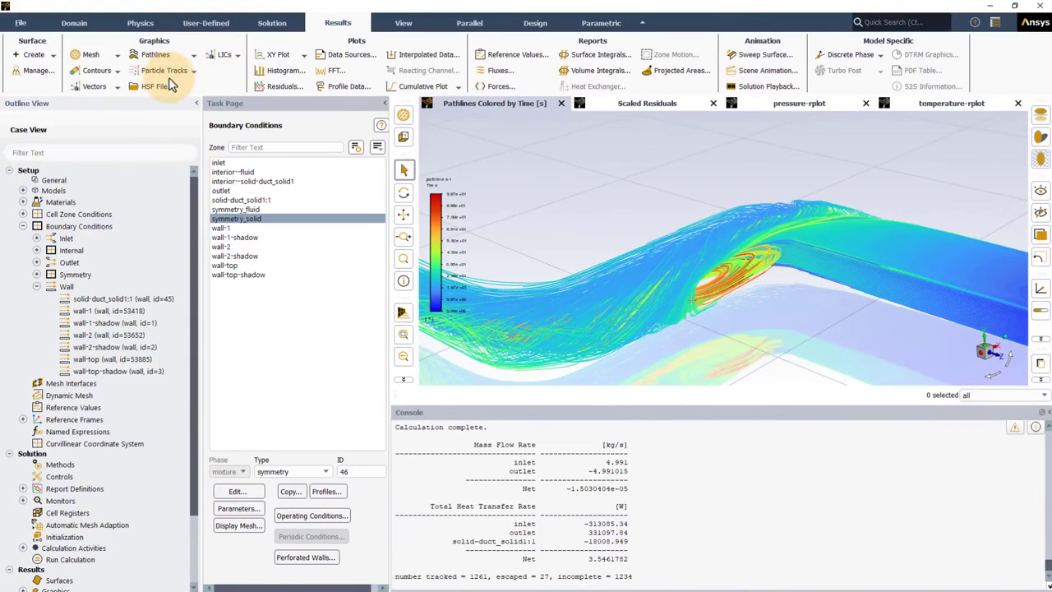
Step: Create a new contour named temperature that plots static temperature instead of pressure
click(113, 73)
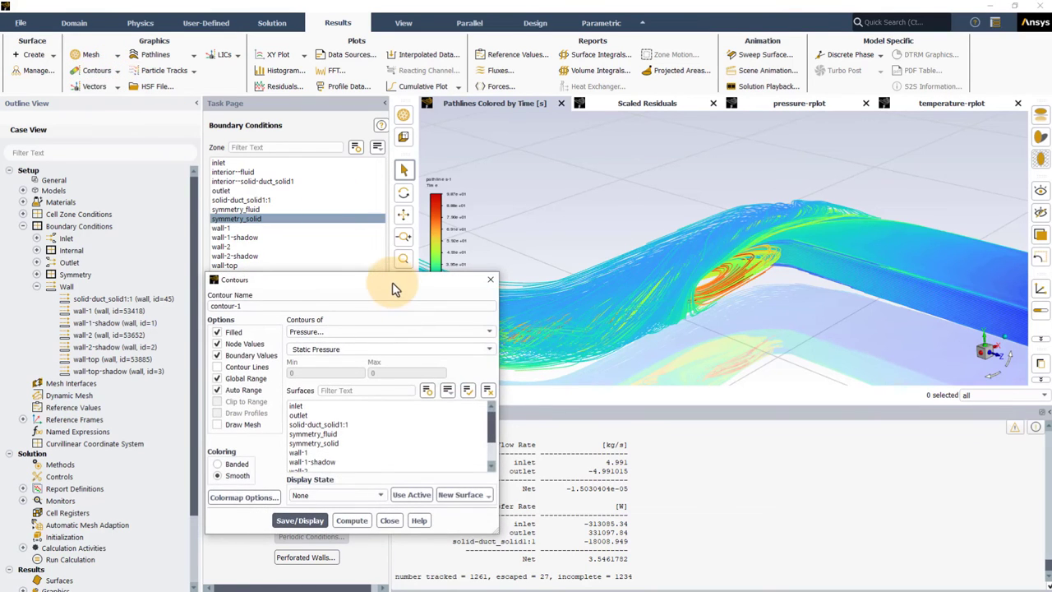
drag(393, 287, 407, 205)
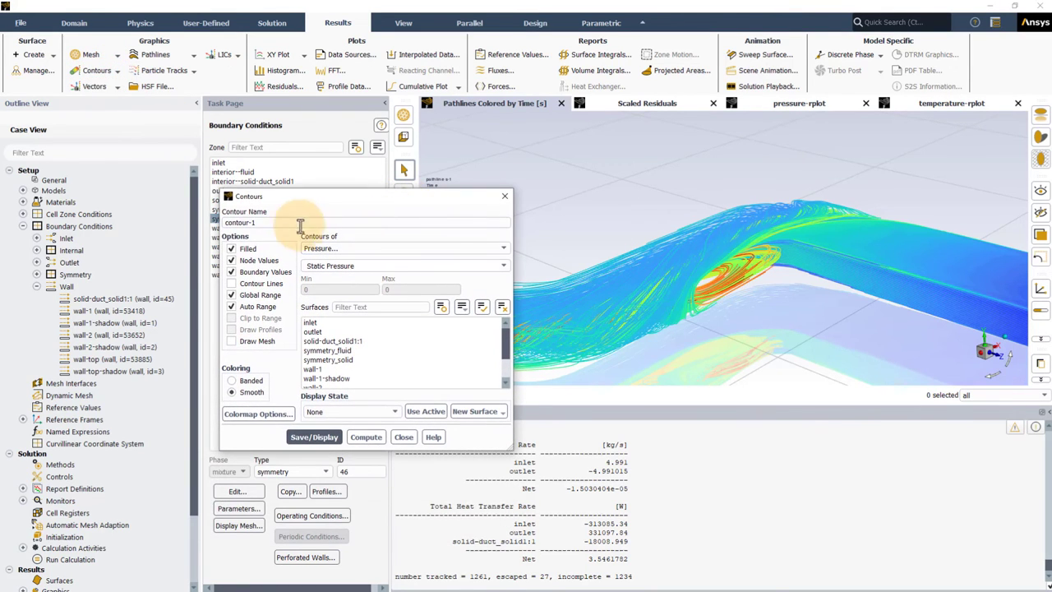
drag(301, 226, 213, 218)
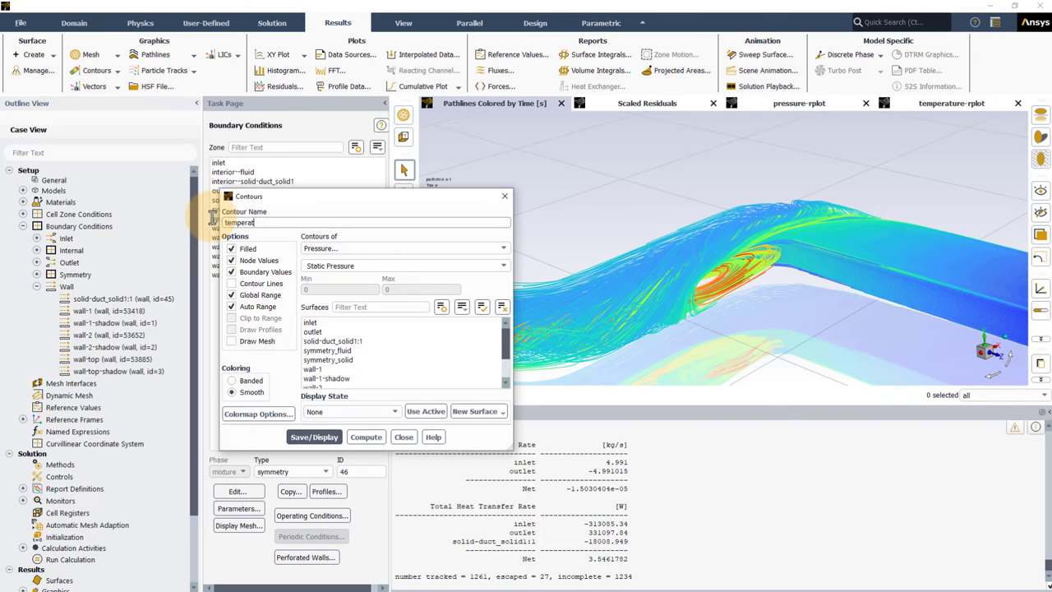
click(332, 248)
click(340, 288)
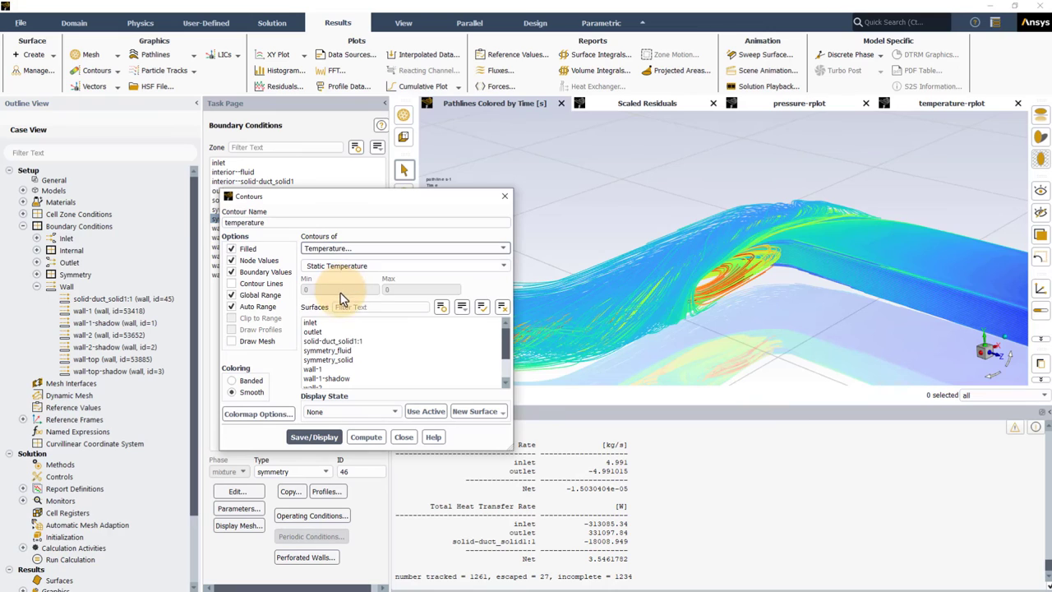
Step: Show the temperature contour on the inlet, outlet and all duct wall surfaces
click(312, 323)
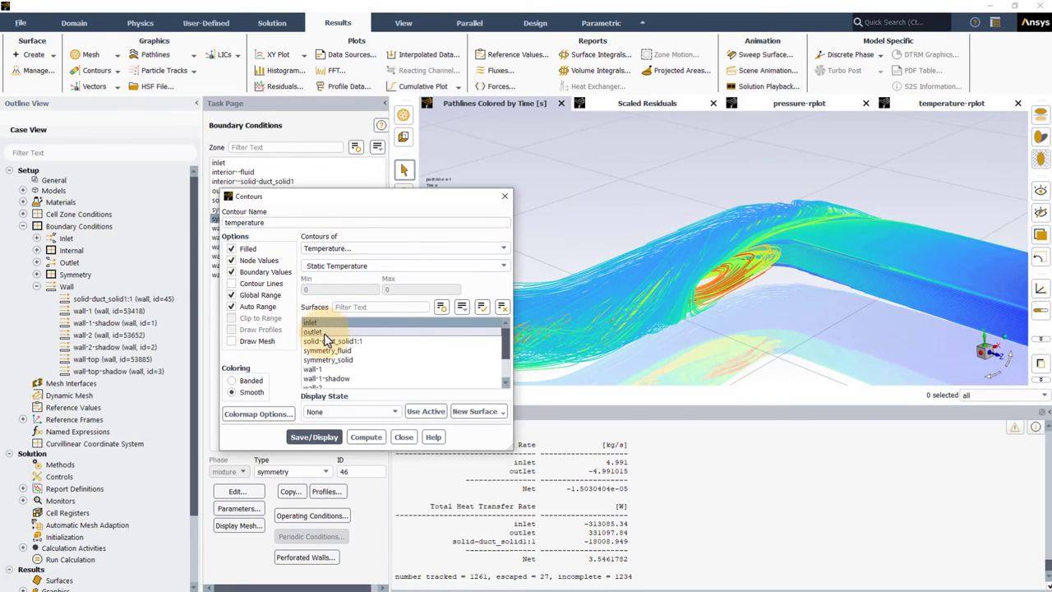
click(326, 333)
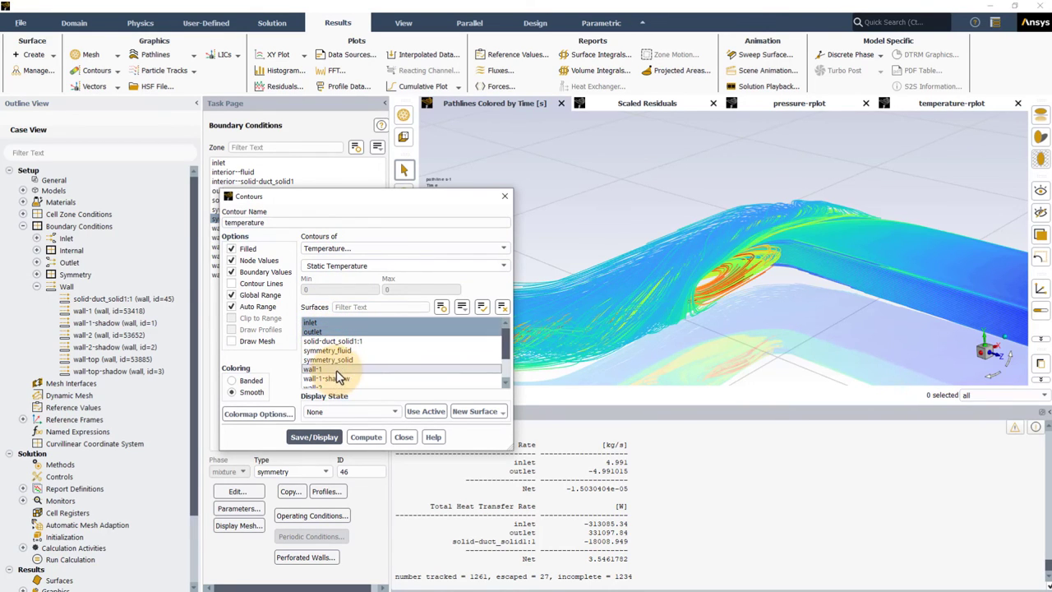
click(336, 369)
scroll(341, 369, down, 2)
click(341, 369)
click(337, 366)
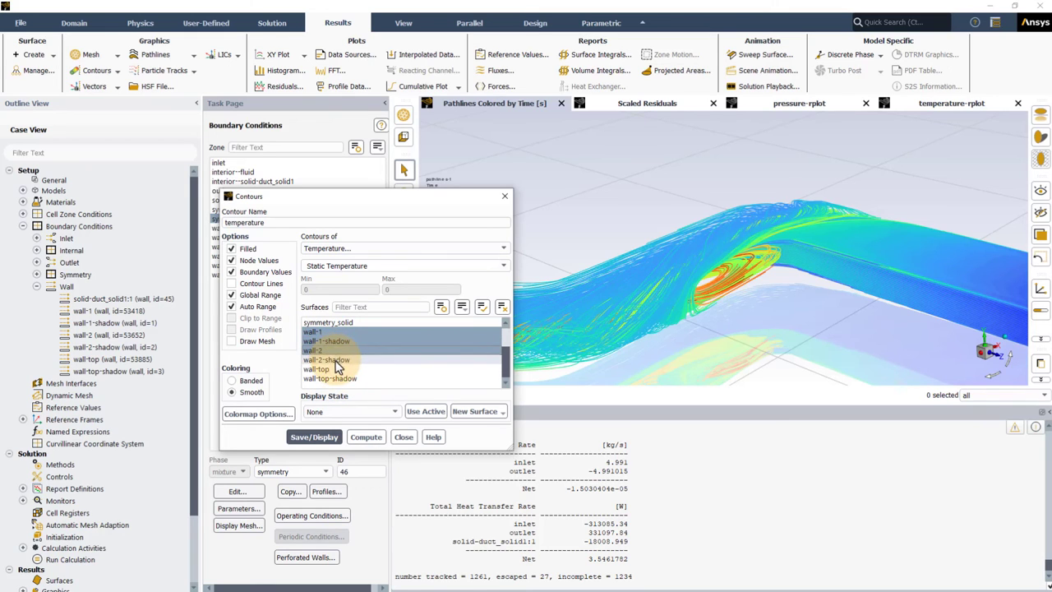
click(335, 362)
click(337, 369)
click(340, 378)
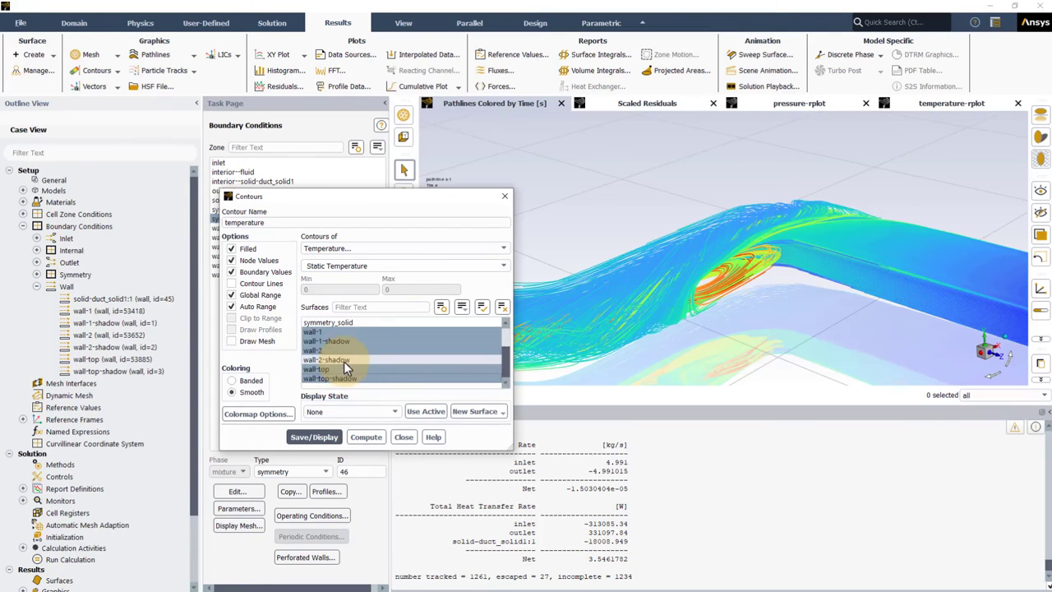
scroll(400, 362, up, 2)
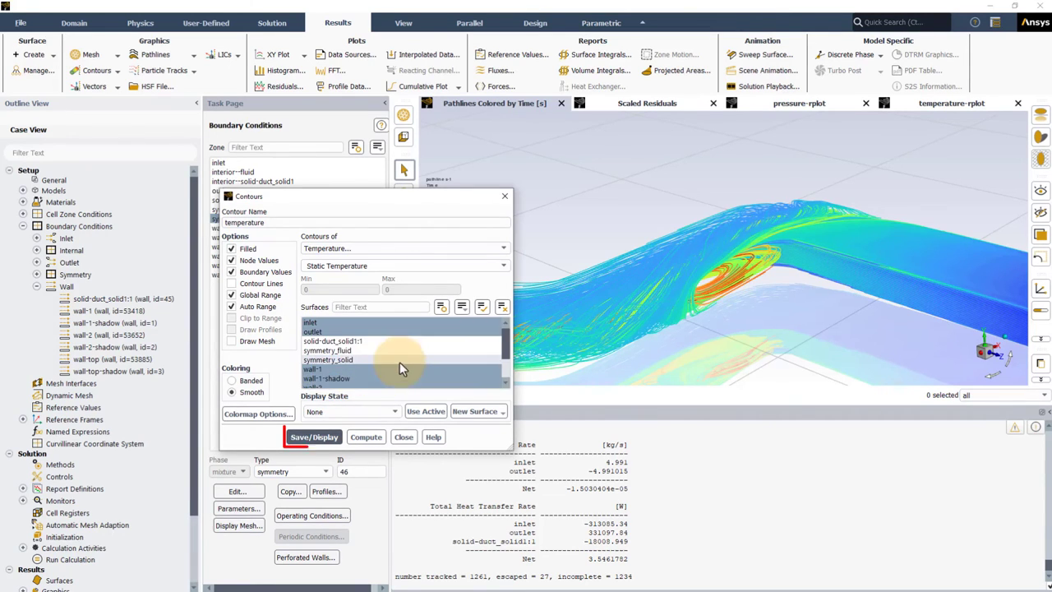
click(315, 436)
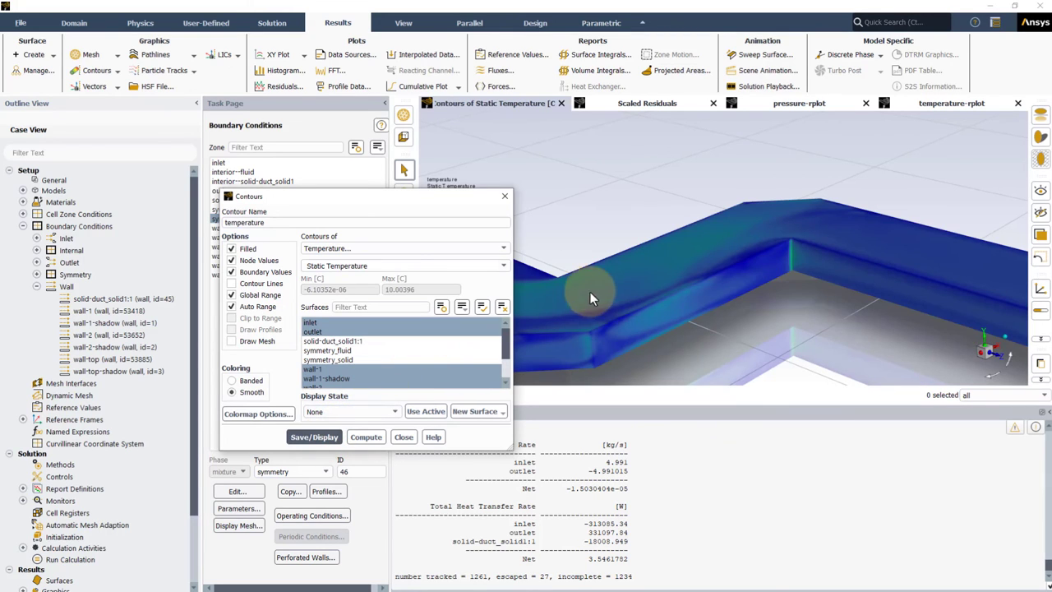
Step: Close the contour settings and rotate and zoom to see the whole Z-shaped duct and its red end
click(403, 436)
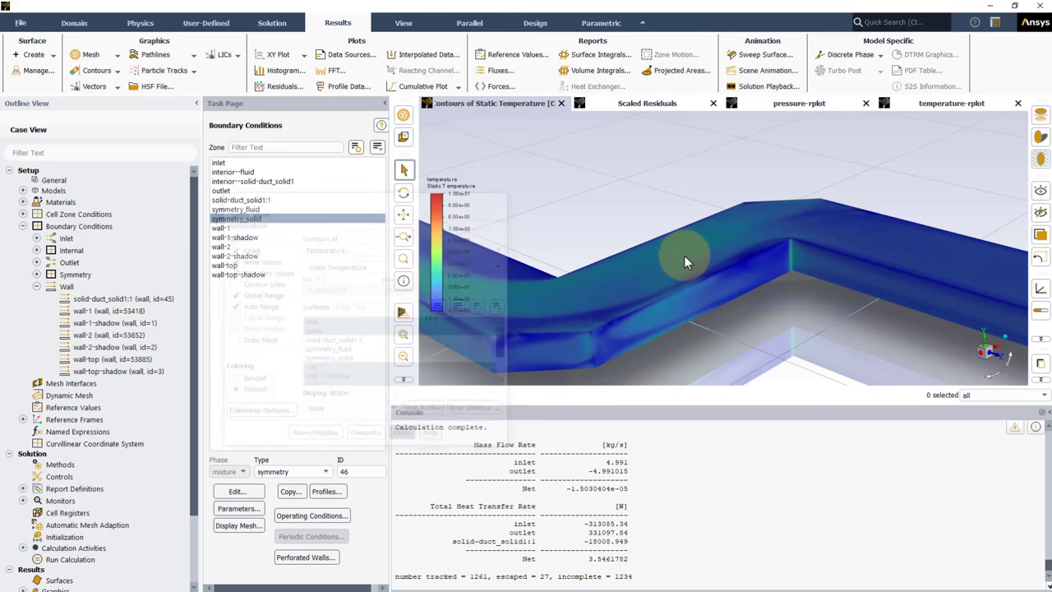
scroll(668, 259, down, 5)
drag(666, 259, 702, 318)
middle_drag(703, 318, 651, 283)
drag(742, 263, 887, 303)
middle_drag(887, 296, 837, 277)
middle_drag(772, 255, 861, 255)
click(403, 333)
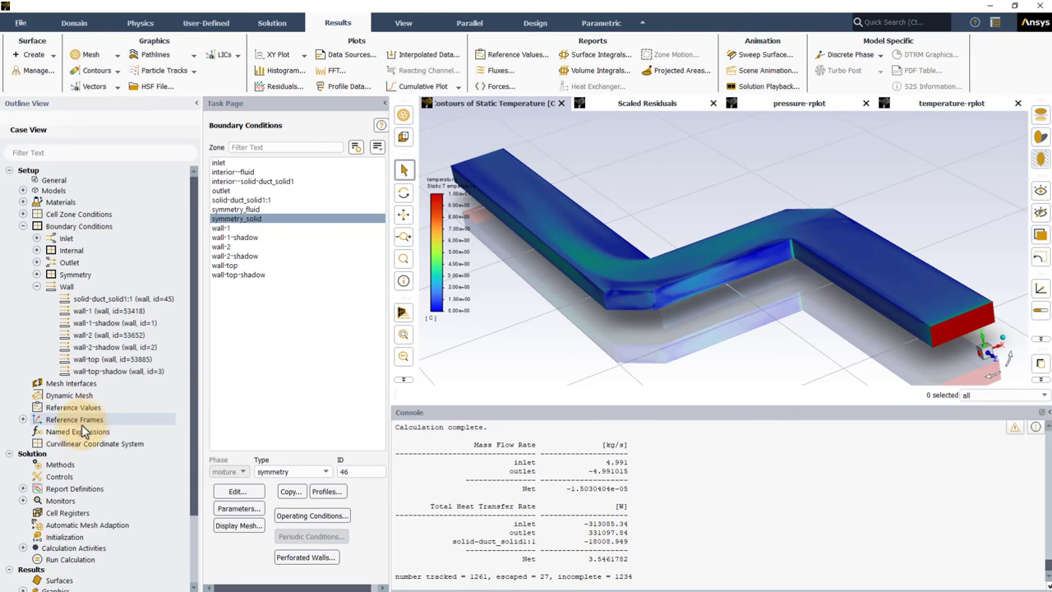
Step: Compute the temperature report definition, reading 9.137069 °C mass-weighted average at the outlet
click(24, 488)
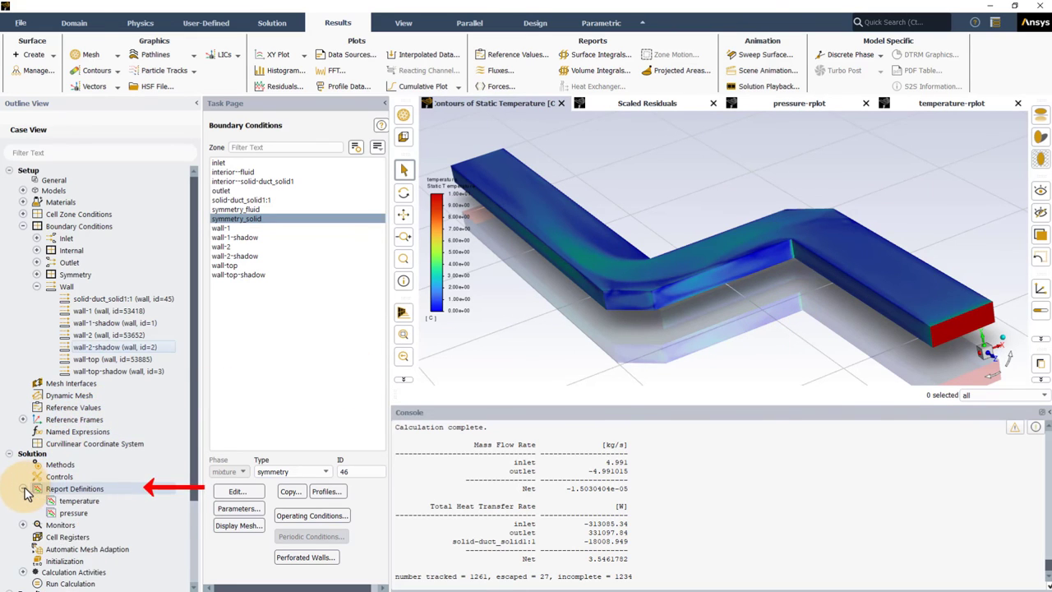
right_click(136, 503)
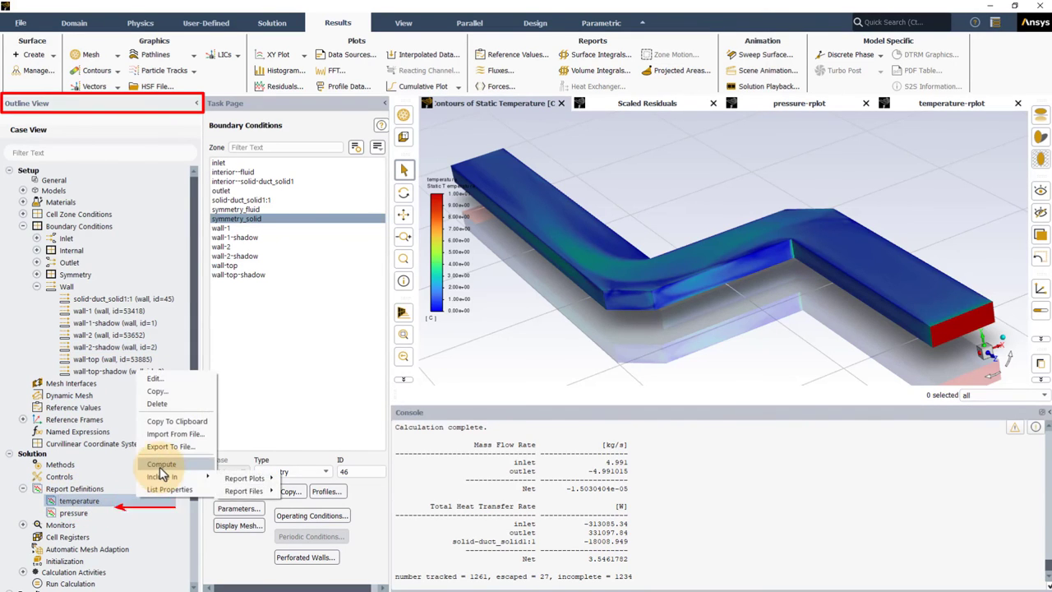
click(160, 465)
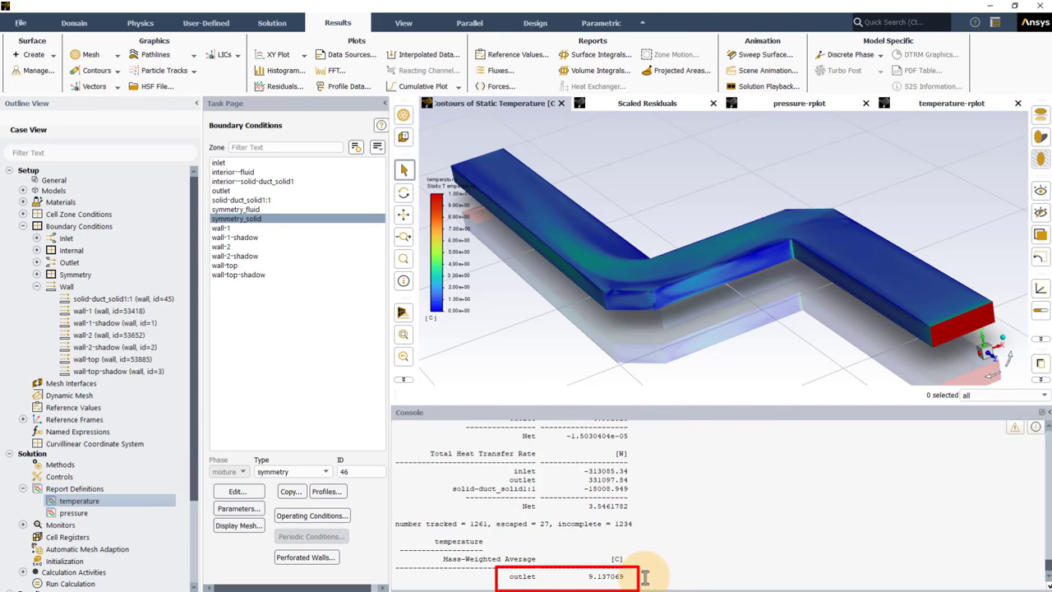
drag(645, 578, 580, 576)
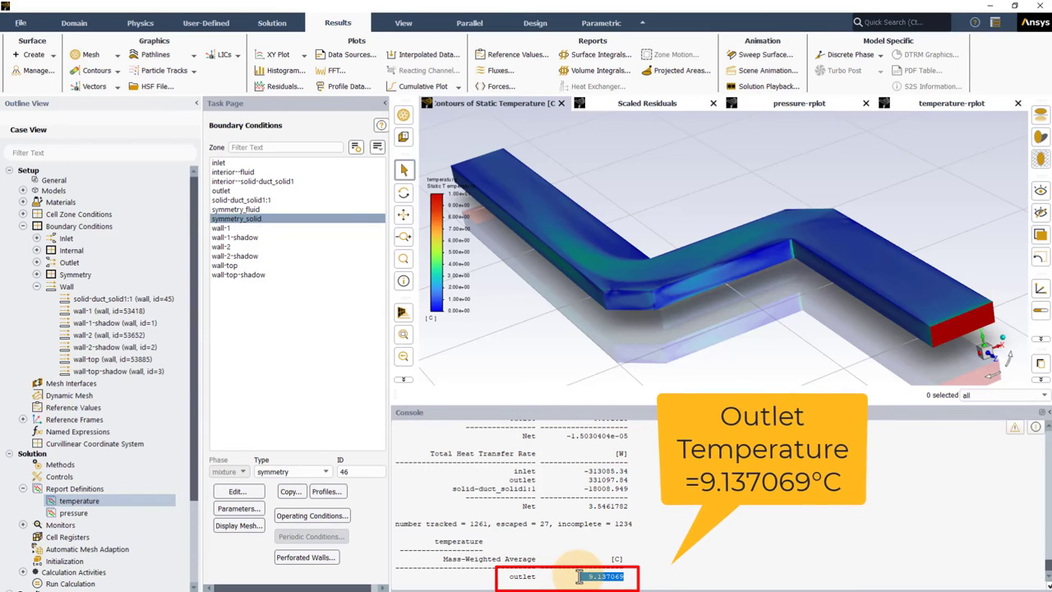
click(674, 564)
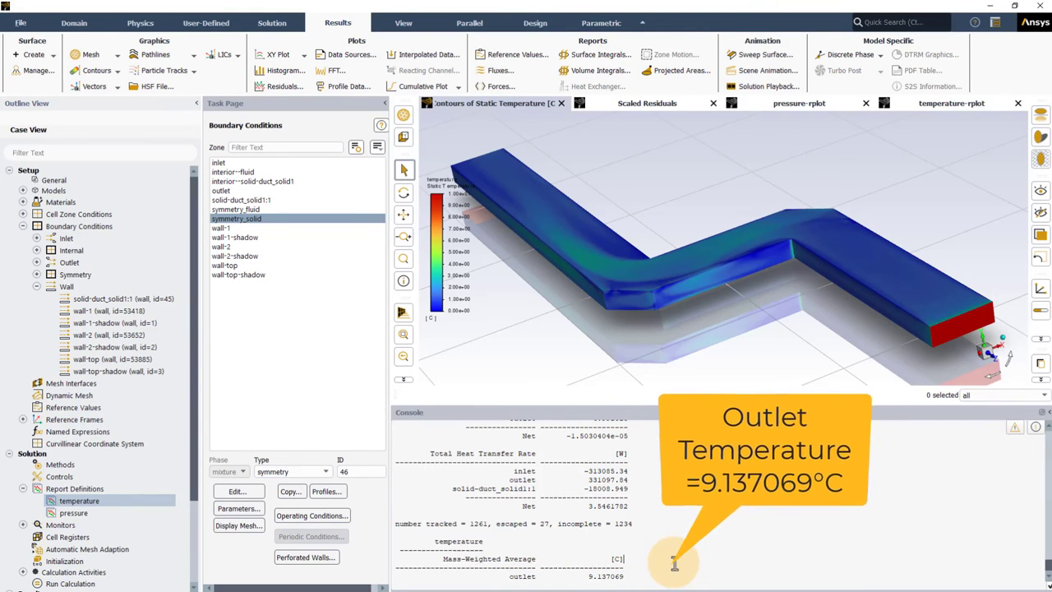